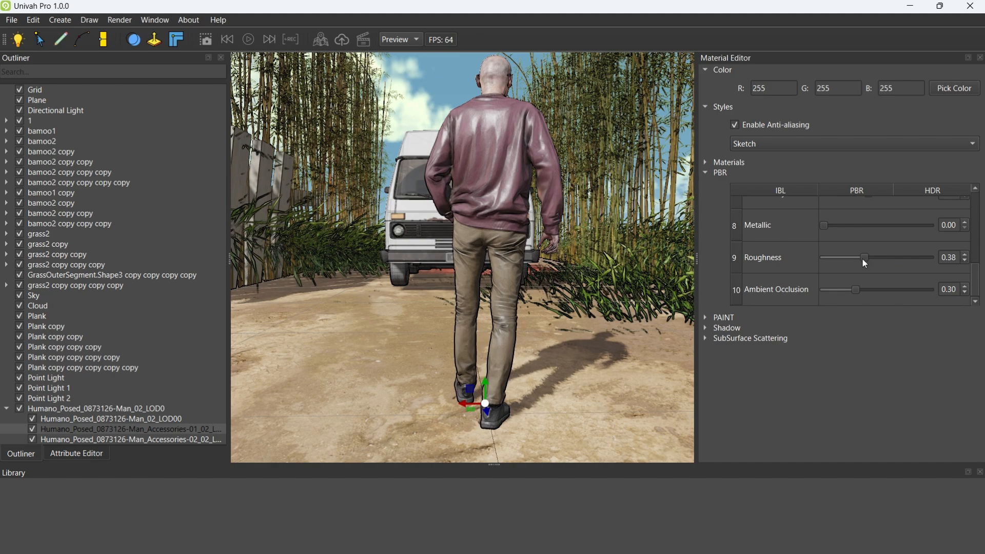
Set the PBR roughness of the man's sweater to 0.00
left_click_drag(863, 259, 819, 260)
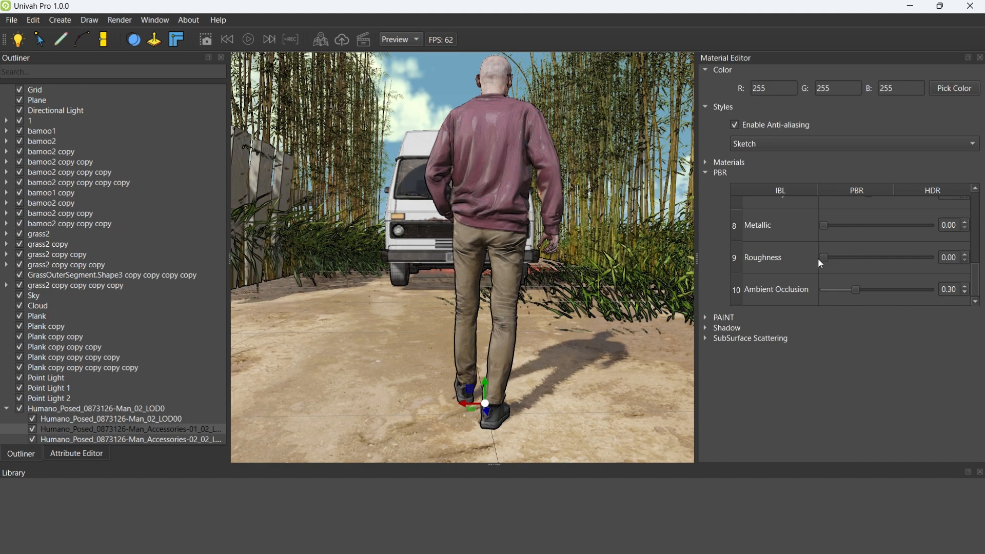
mouse_move(506, 264)
middle_mouse_down()
mouse_move(464, 265)
mouse_move(565, 272)
mouse_move(517, 276)
middle_mouse_up()
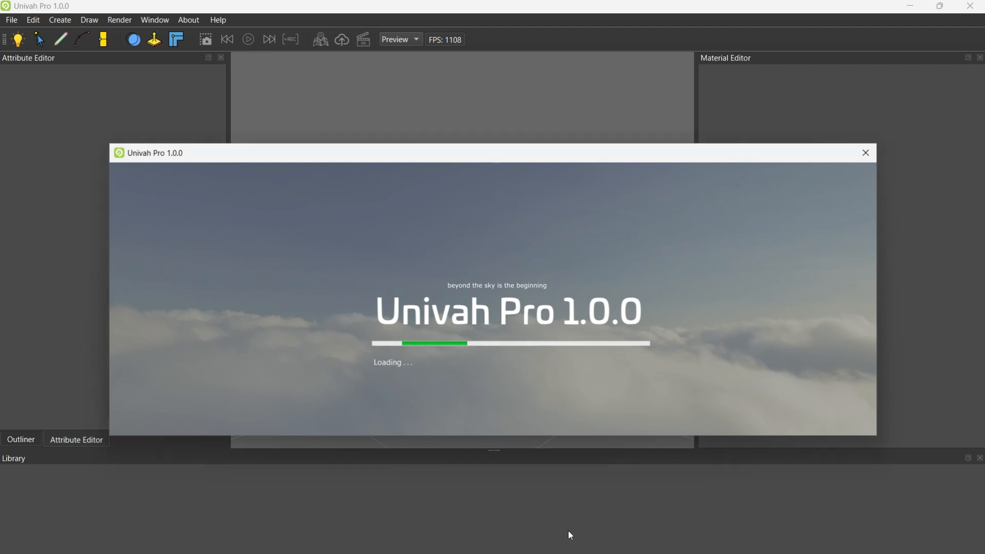
Dismiss the startup screen and add a Floor primitive to the empty scene
left_click(867, 154)
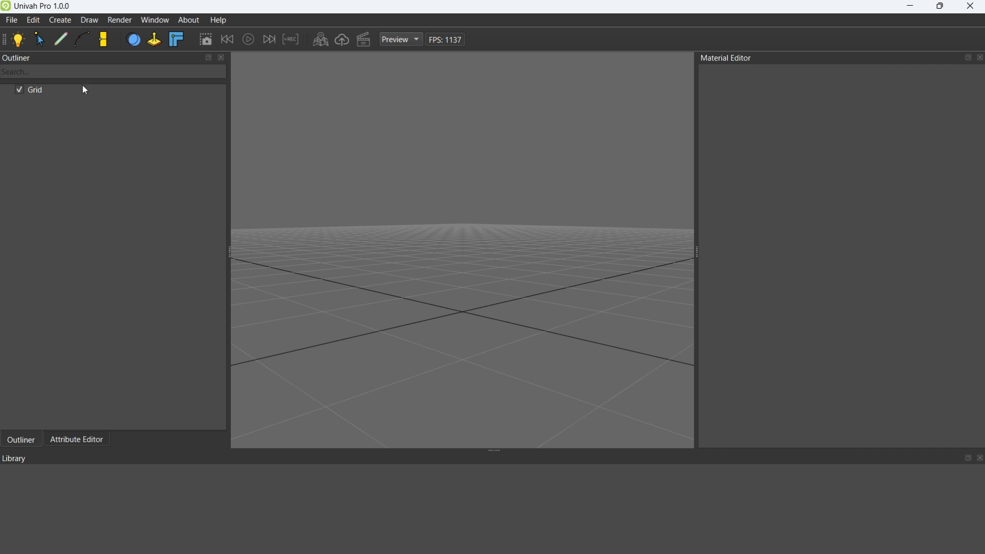
left_click(60, 20)
mouse_move(89, 35)
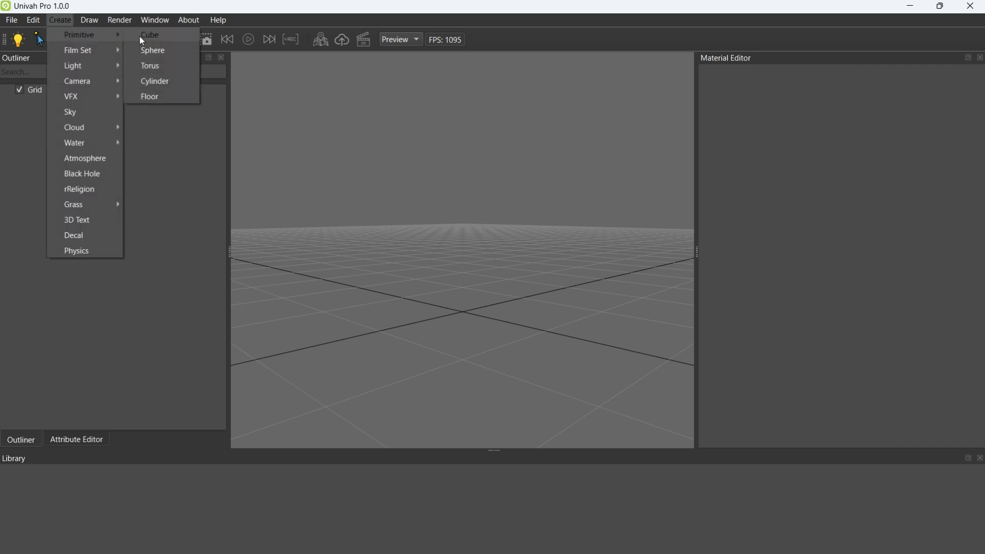
left_click(156, 97)
left_click(462, 309)
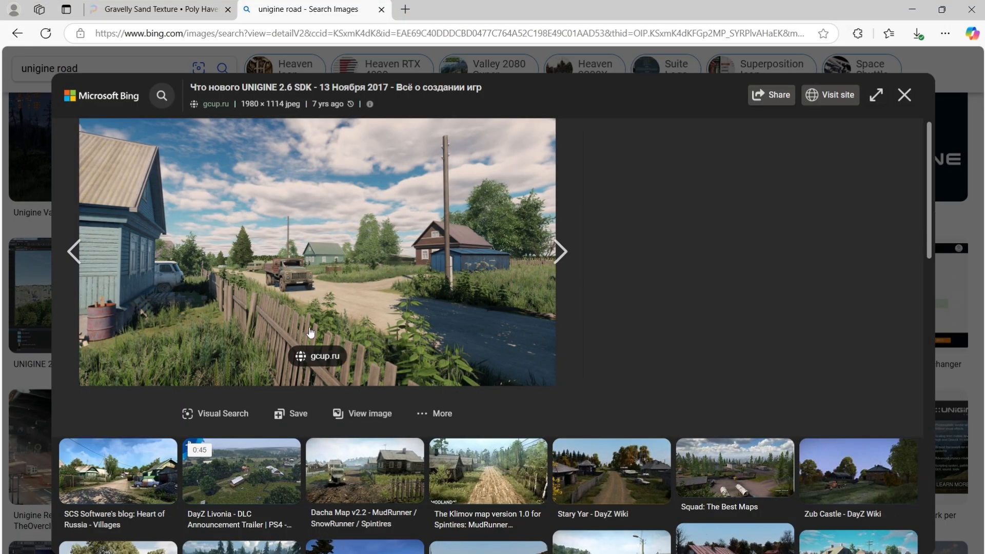
Switch to the browser and look through Poly Haven's Terrain textures for a ground material
left_click(161, 15)
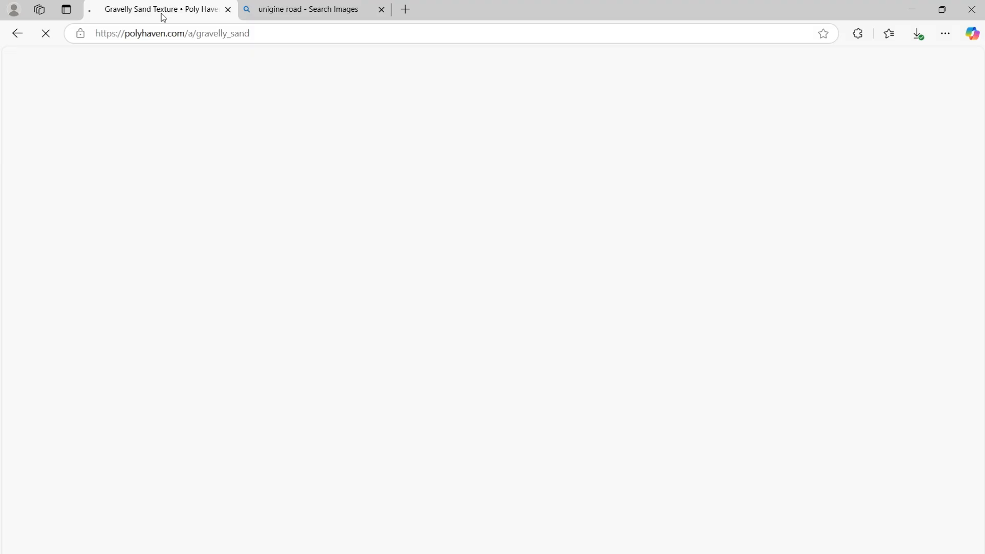
key("alt+Left")
scroll(530, 333, "down", 4)
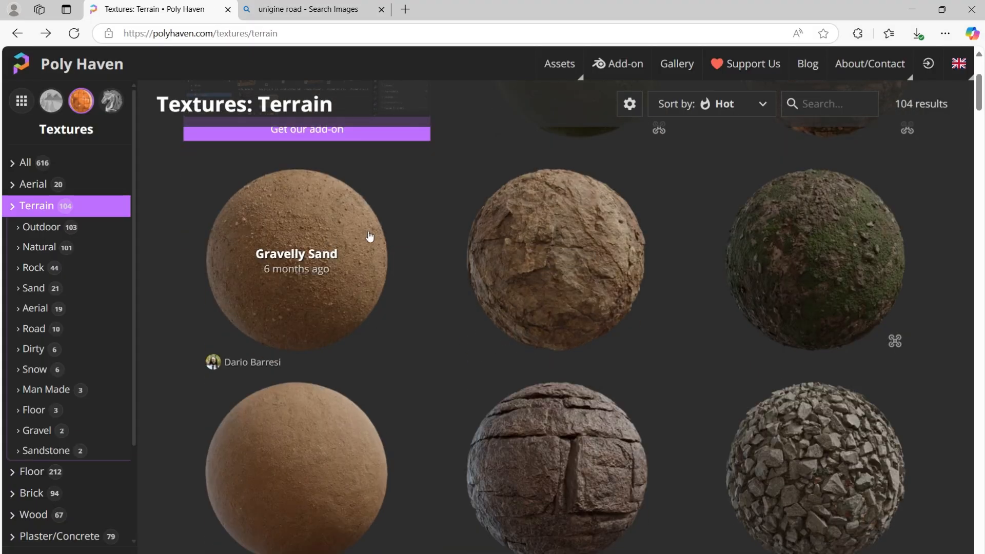
scroll(825, 314, "down", 4)
scroll(353, 313, "down", 5)
scroll(353, 313, "down", 12)
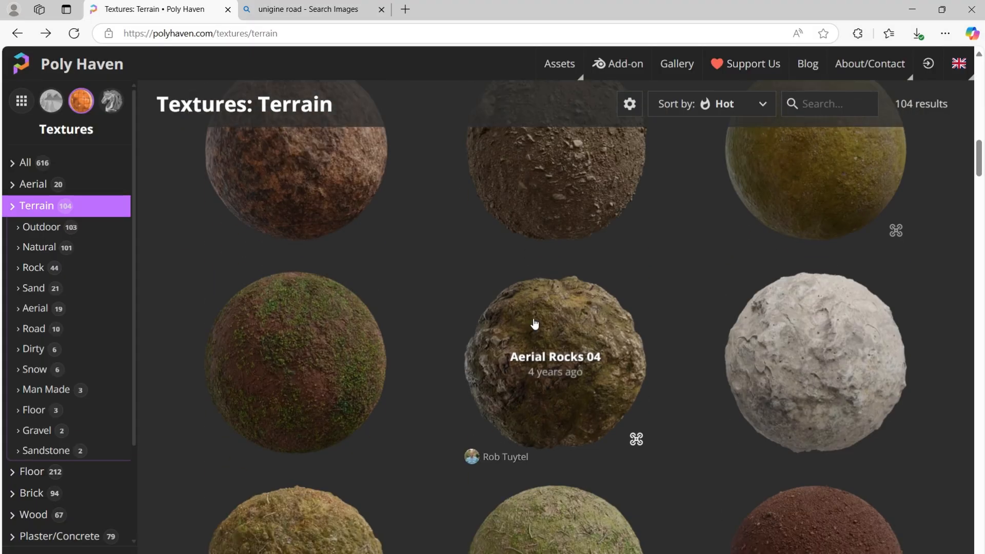
scroll(845, 260, "down", 5)
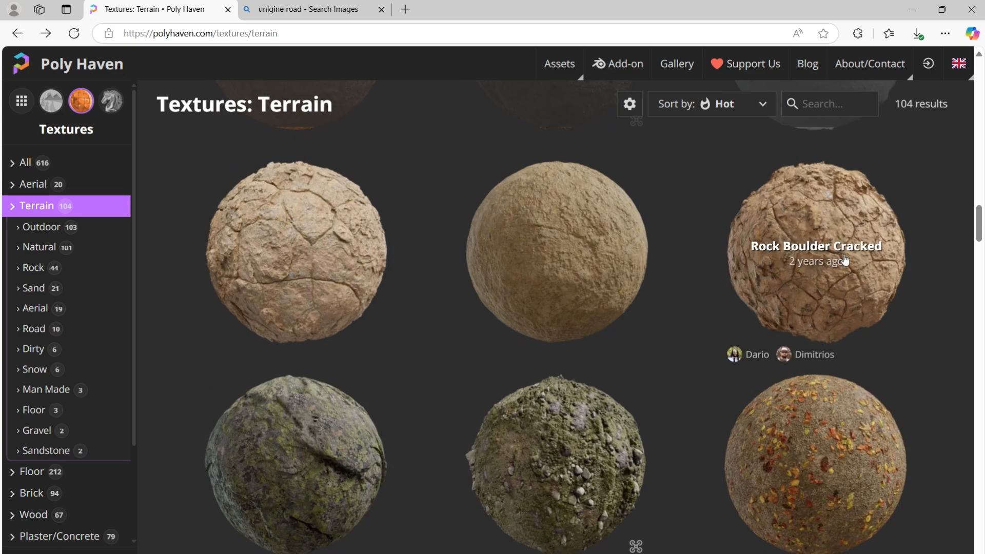
scroll(831, 293, "down", 10)
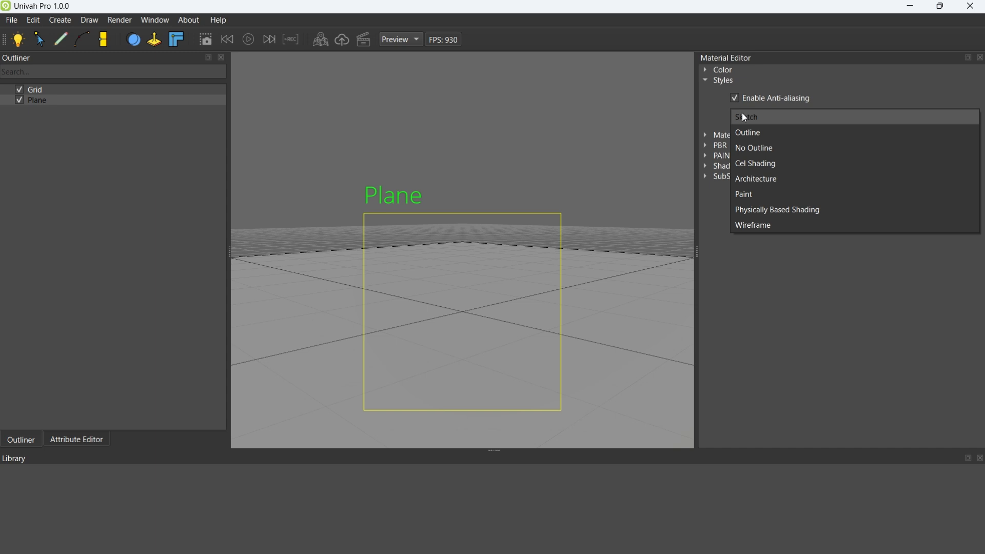
Return to Univah Pro, use the Sketch style for the plane, and add a directional light
left_click(743, 114)
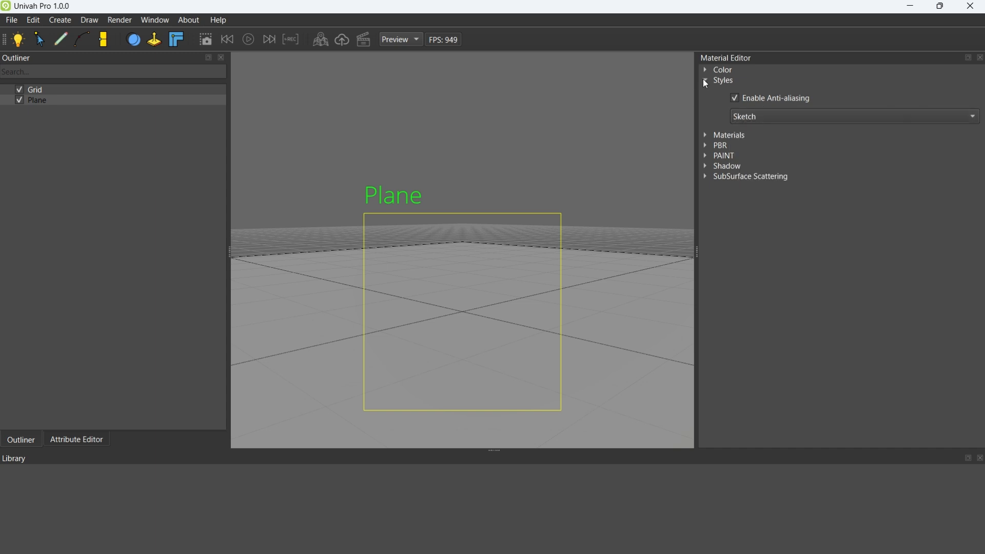
left_click(705, 136)
left_click(61, 20)
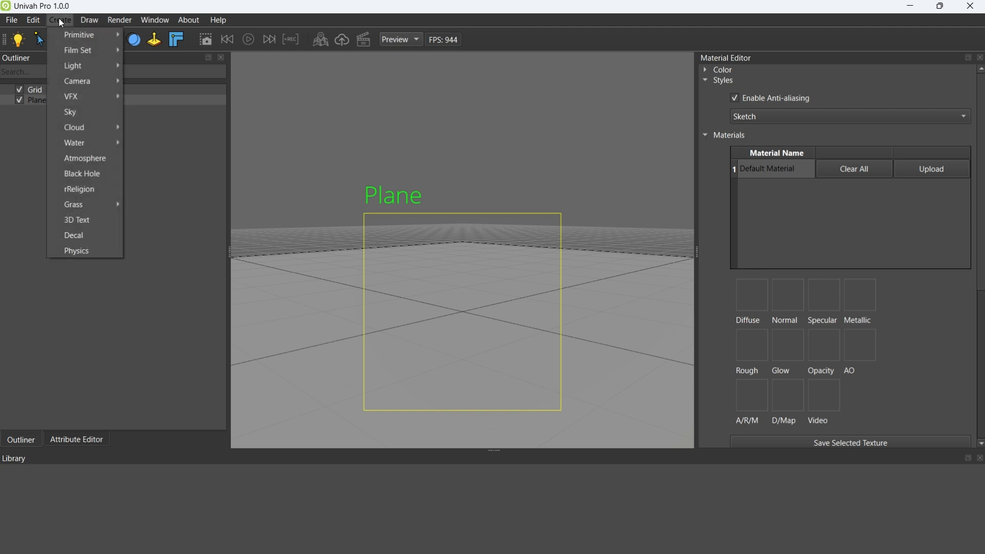
left_click(172, 66)
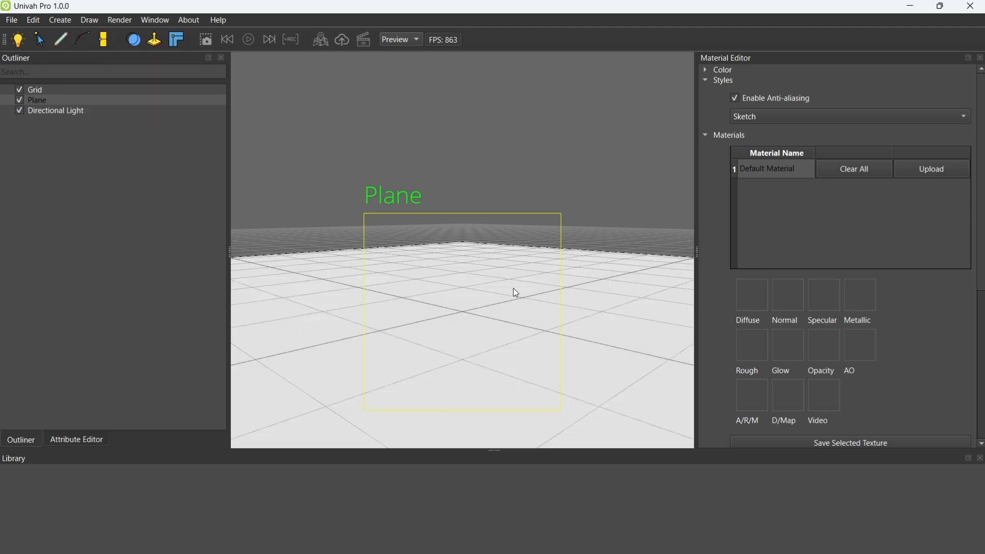
Load dirt_aerial_02_diff_4k.jpg from the Downloads textures folder as the plane's diffuse map
left_click(762, 307)
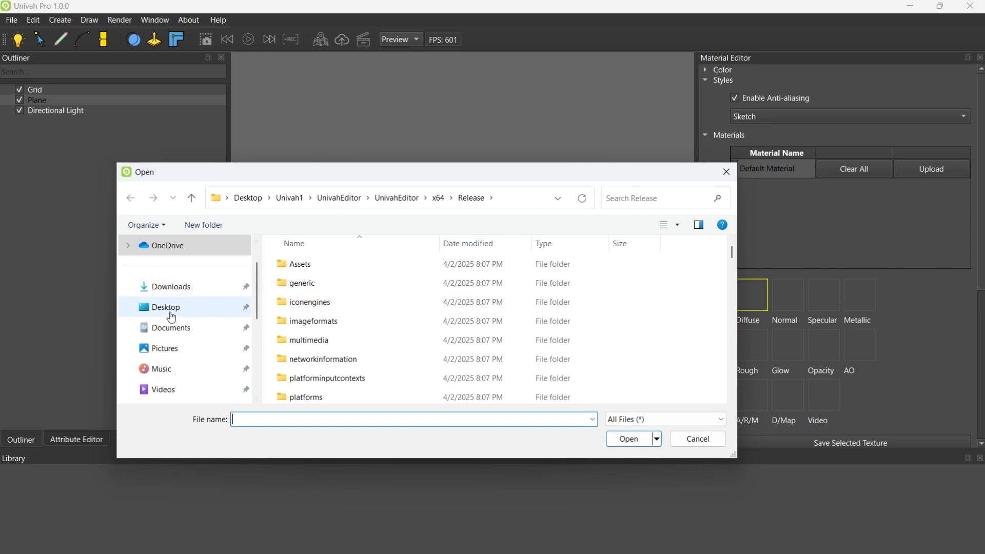
left_click(184, 286)
double_click(298, 287)
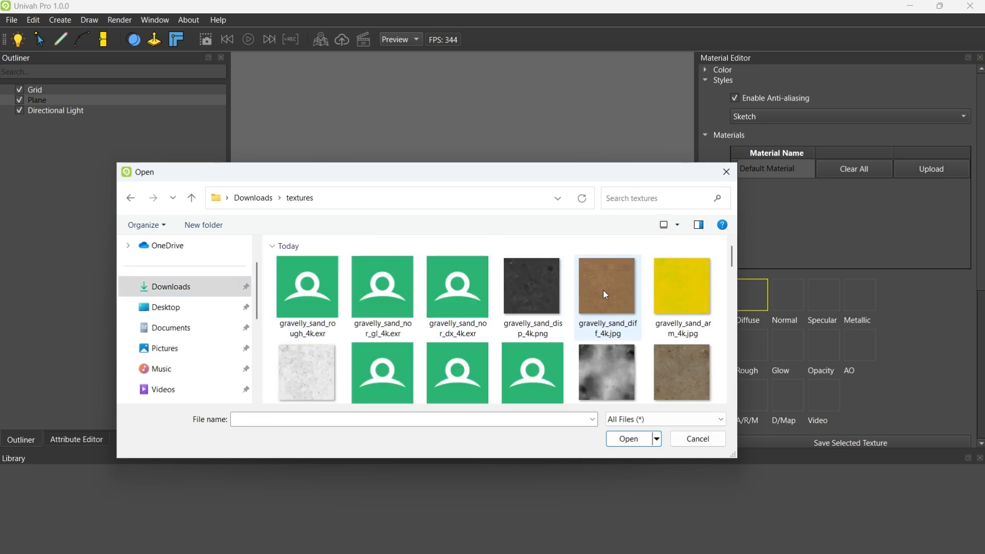
scroll(603, 290, "down", 2)
scroll(498, 346, "down", 2)
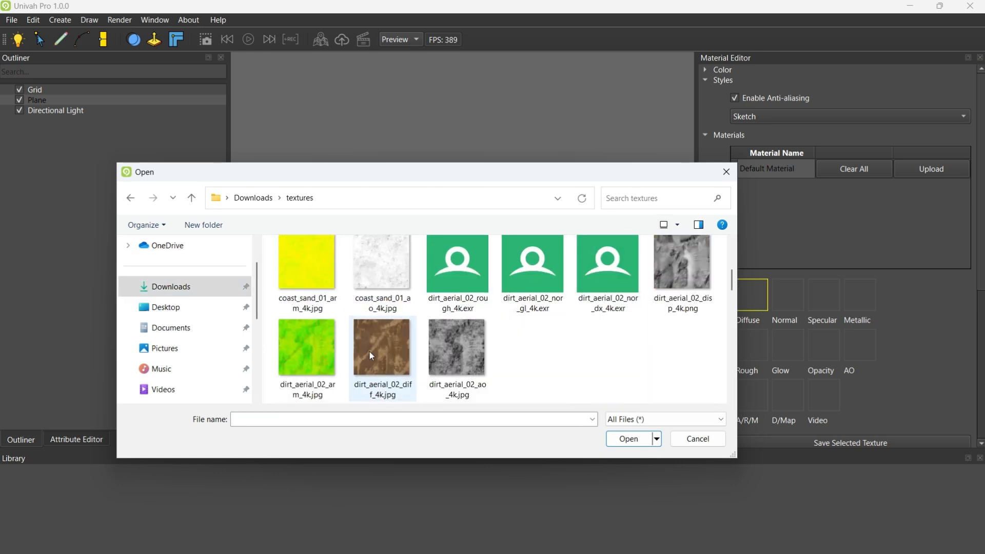
left_click(631, 438)
Scale the plane along one horizontal axis to stretch it into a longer strip of ground
middle_click_drag(500, 249, 434, 284)
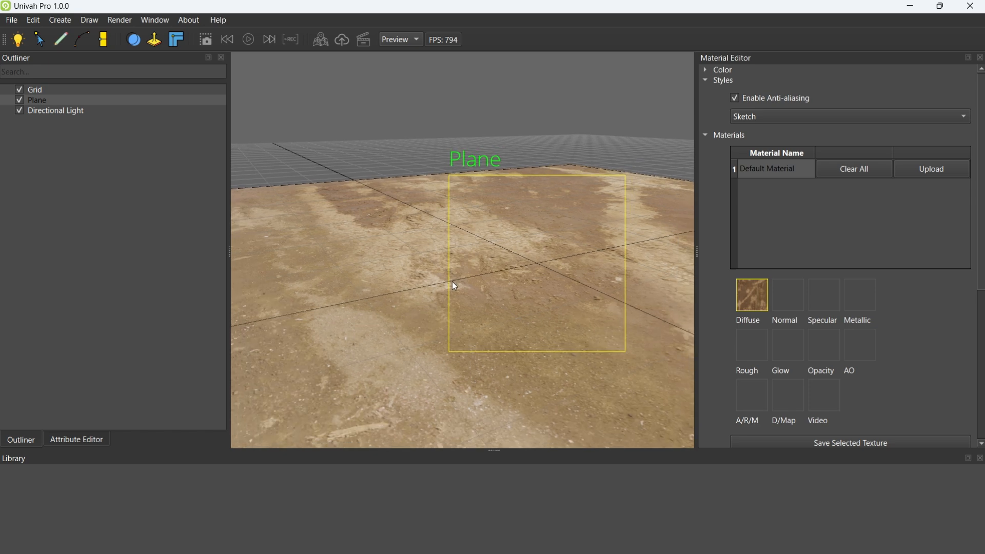
left_click(548, 275)
left_click_drag(547, 273, 574, 286)
middle_click_drag(388, 234, 320, 278)
Import the white van model from the fbx files folder under Documents, qtlabs
left_click(11, 20)
left_click(39, 101)
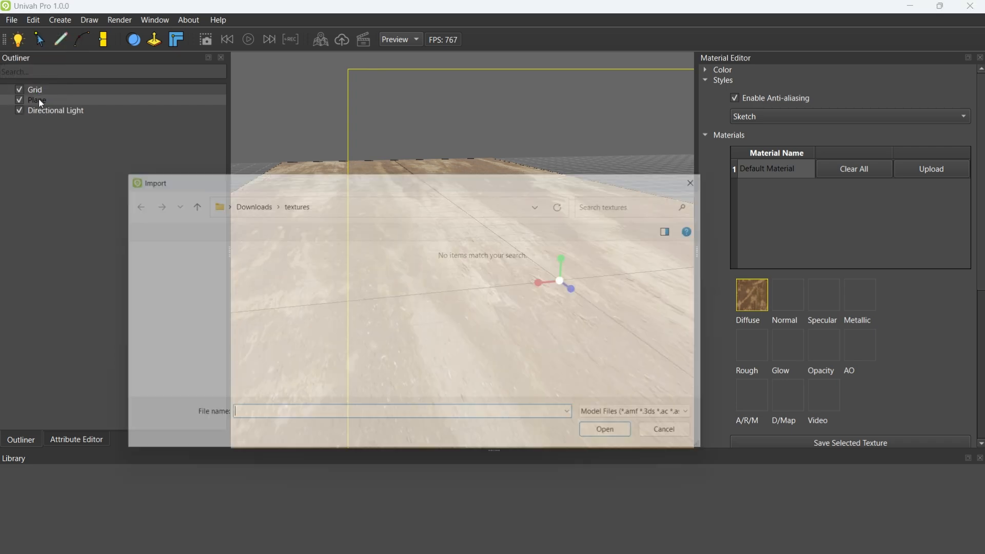
left_click(170, 310)
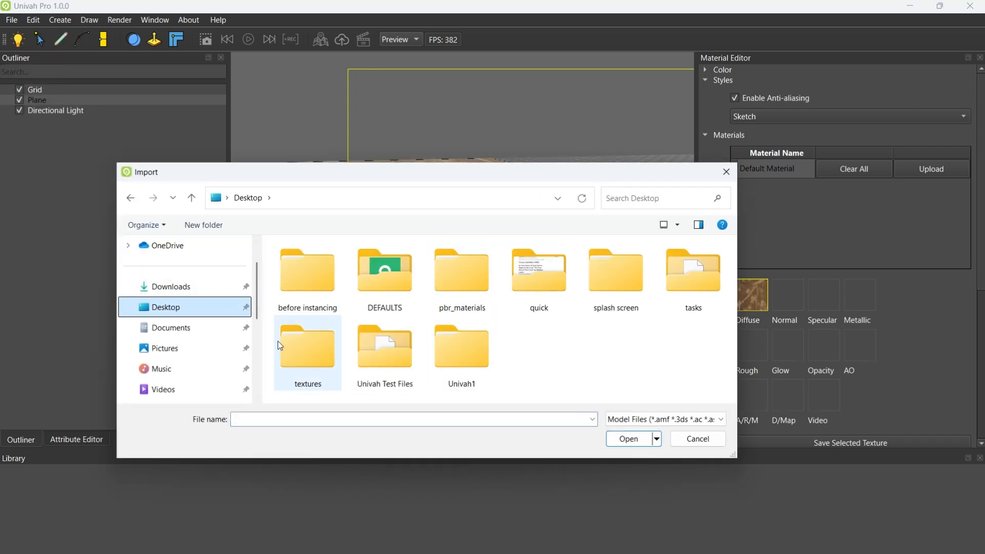
left_click(205, 329)
double_click(302, 321)
double_click(308, 277)
scroll(328, 339, "down", 4)
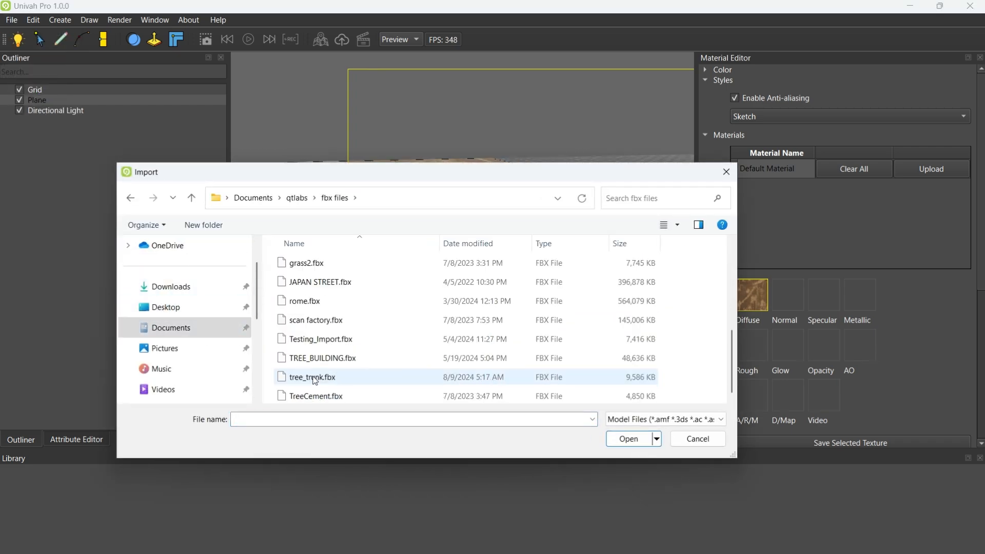
scroll(329, 334, "up", 2)
left_click(305, 338)
left_click(627, 444)
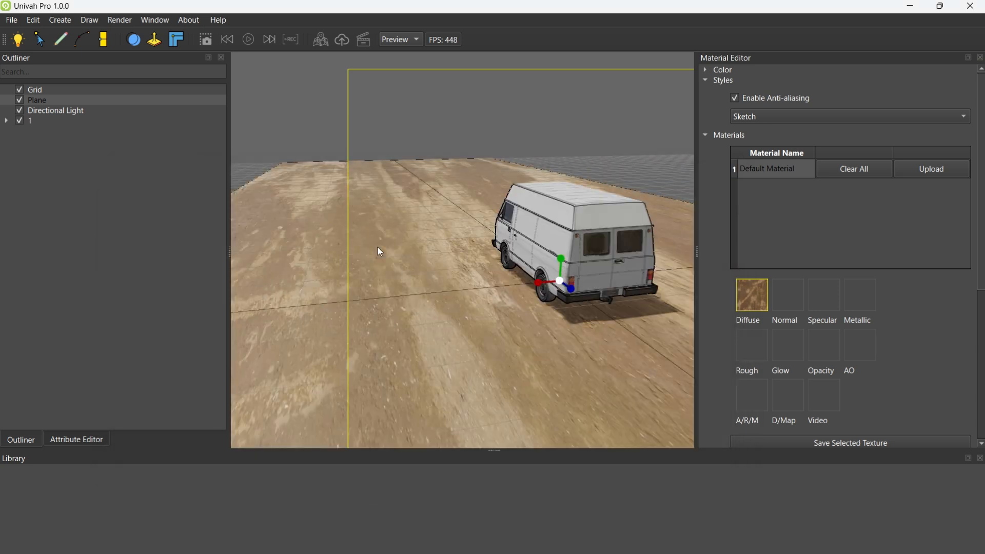
Rotate the van about its vertical axis so its front faces the camera
right_click_drag(378, 247, 444, 220)
key("w")
key("w")
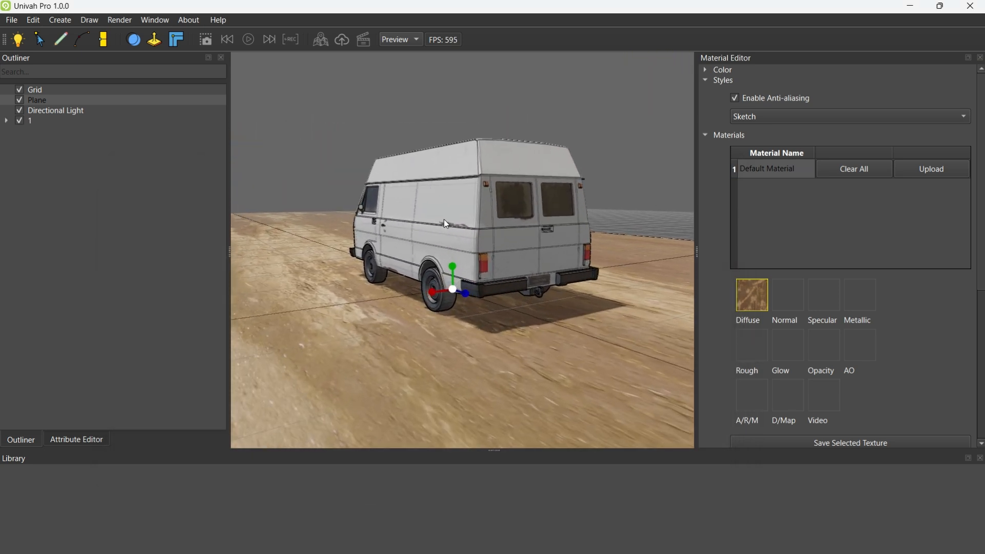
left_click(32, 121)
key("e")
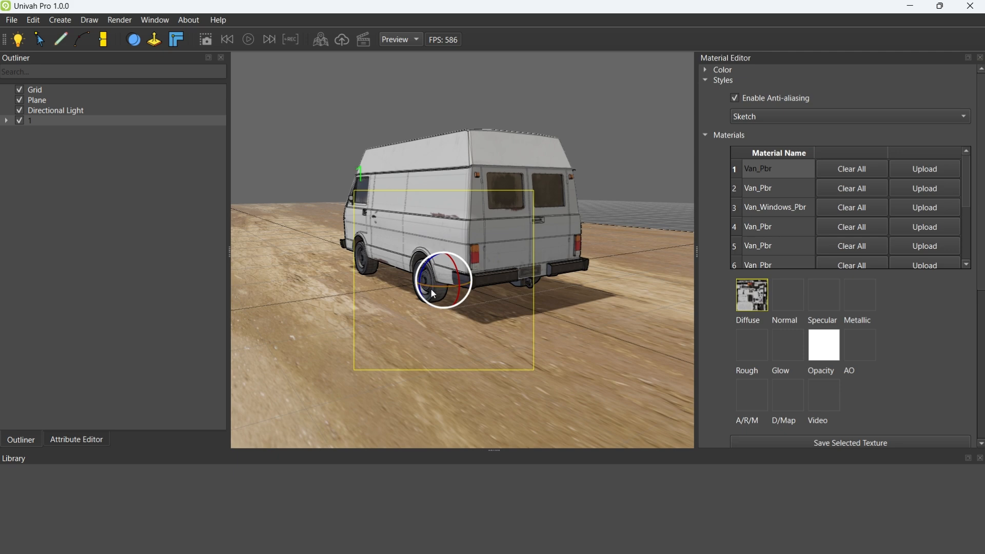
left_click_drag(431, 289, 458, 270)
key("e")
right_click_drag(520, 291, 447, 305)
Move the ground plane sideways beneath the van
left_click(39, 100)
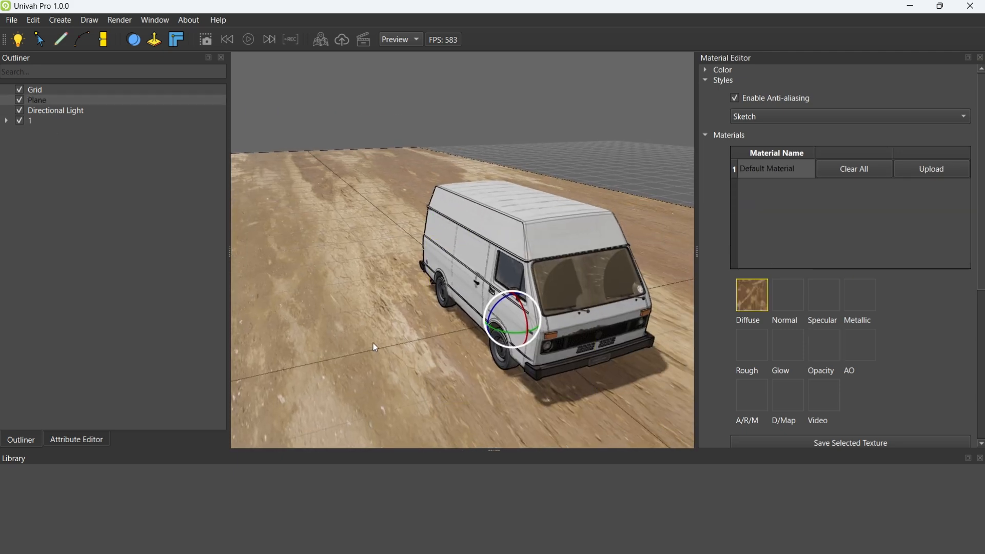
key("w")
left_click_drag(518, 324, 700, 236)
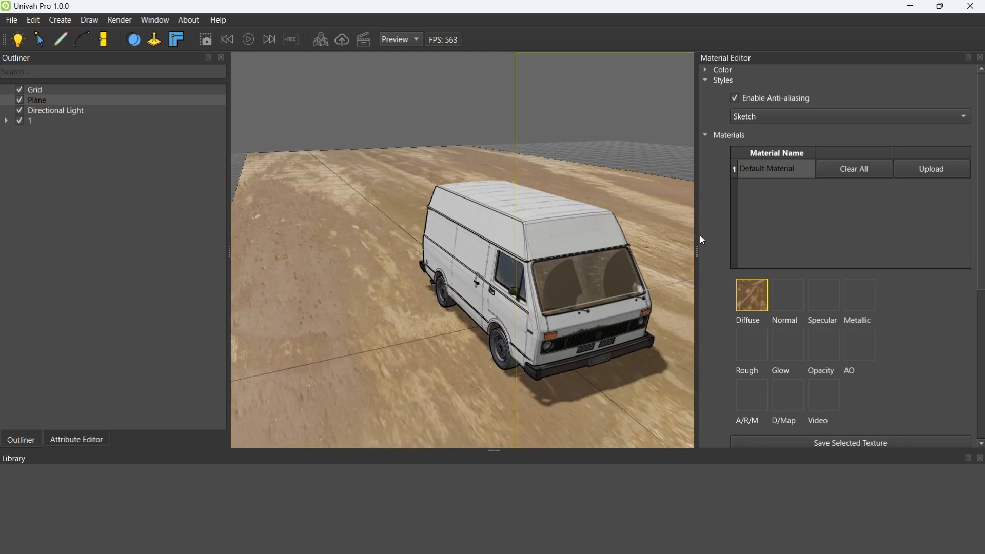
Load dirt_aerial_02_nor_dx_4k.exr from the Downloads textures folder as the plane's normal map
right_click_drag(430, 317, 494, 341)
left_click(783, 295)
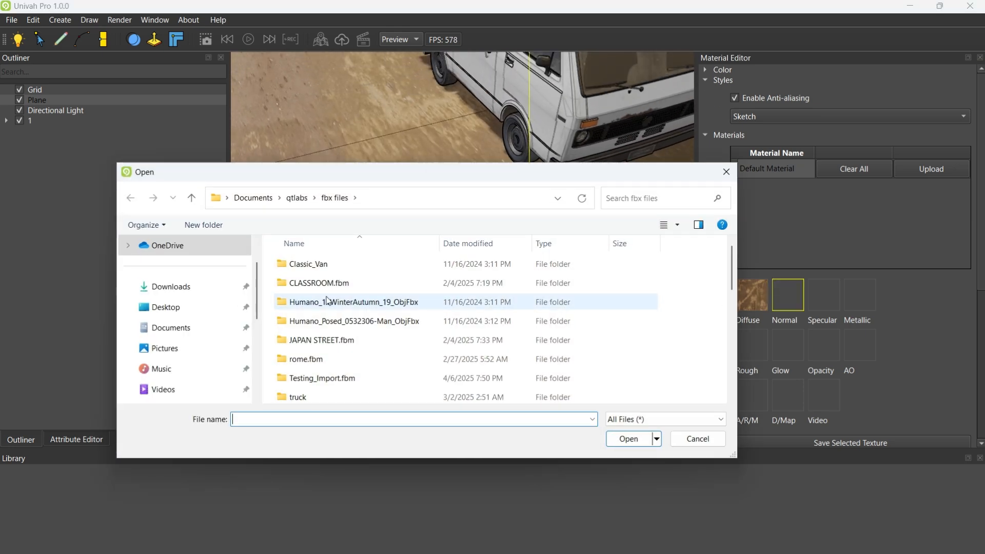
left_click(226, 293)
double_click(285, 295)
scroll(451, 313, "down", 2)
scroll(451, 313, "down", 2)
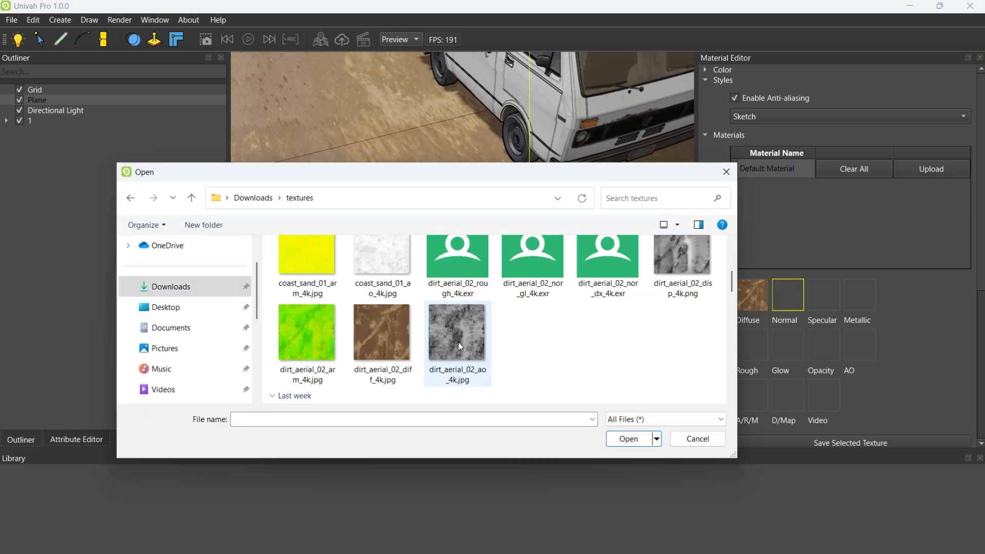
left_click(629, 439)
Load dirt_aerial_02_ao_4k.jpg as the plane's ambient occlusion map
right_click_drag(434, 326, 545, 323)
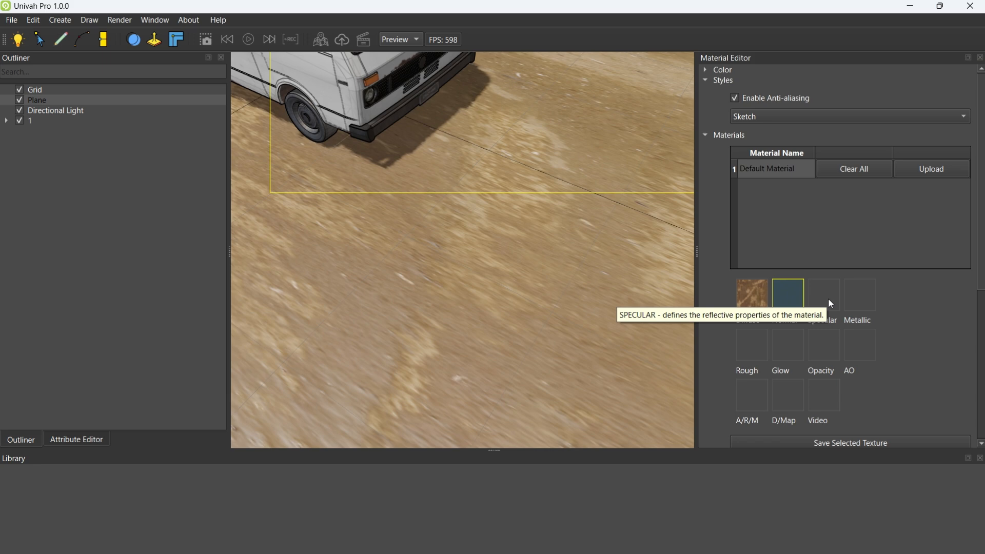
left_click(865, 349)
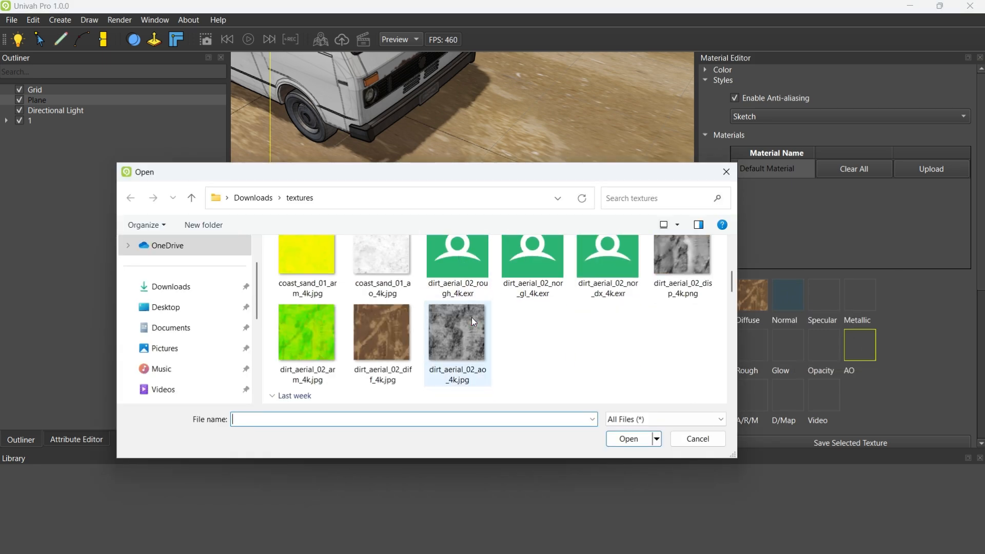
left_click(622, 439)
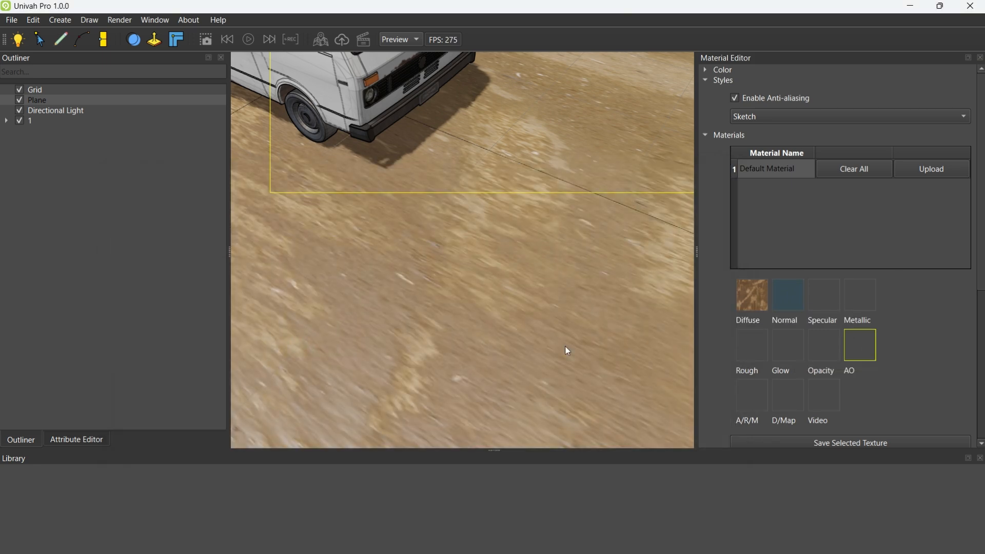
Load dirt_aerial_02_rough_4k.exr as the plane's roughness map
left_click(753, 345)
scroll(488, 349, "down", 5)
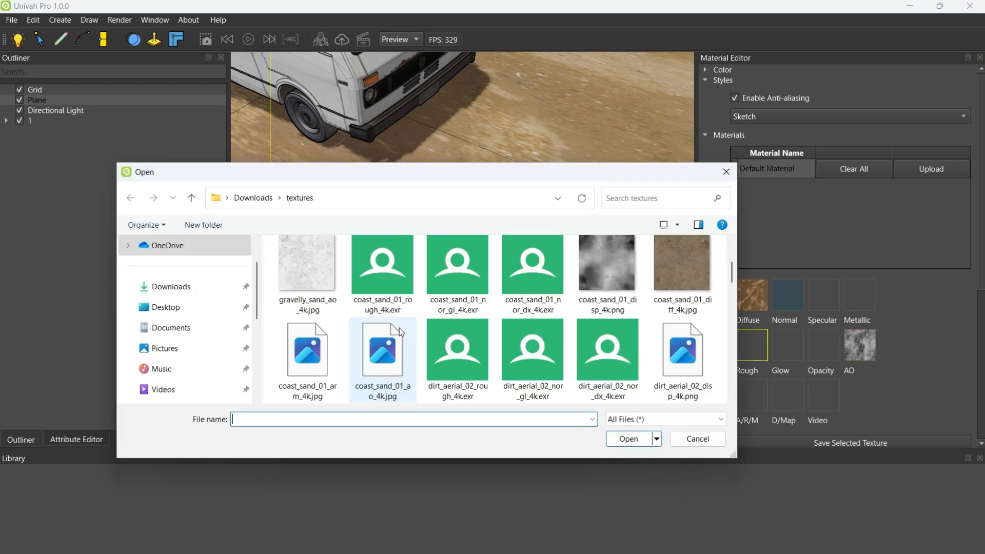
left_click(477, 282)
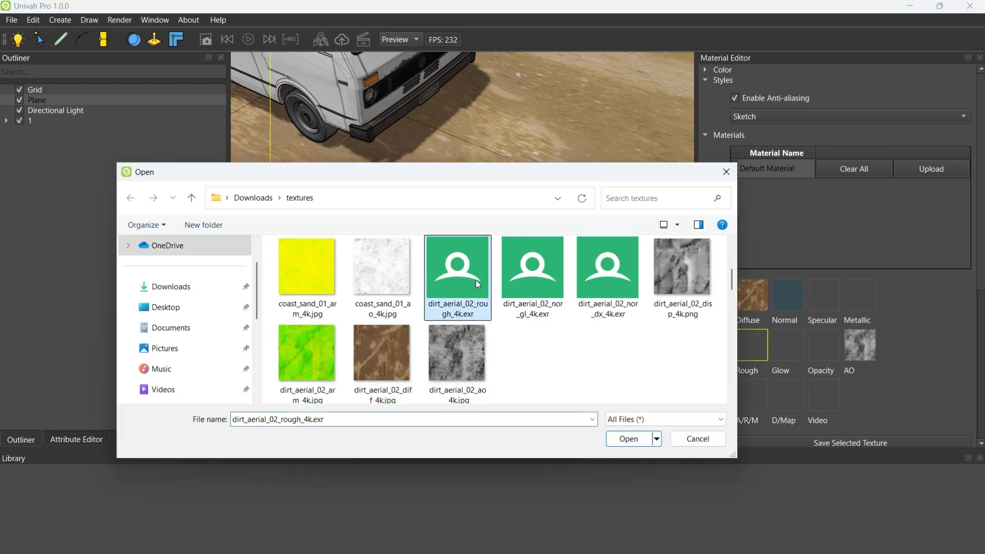
left_click(629, 440)
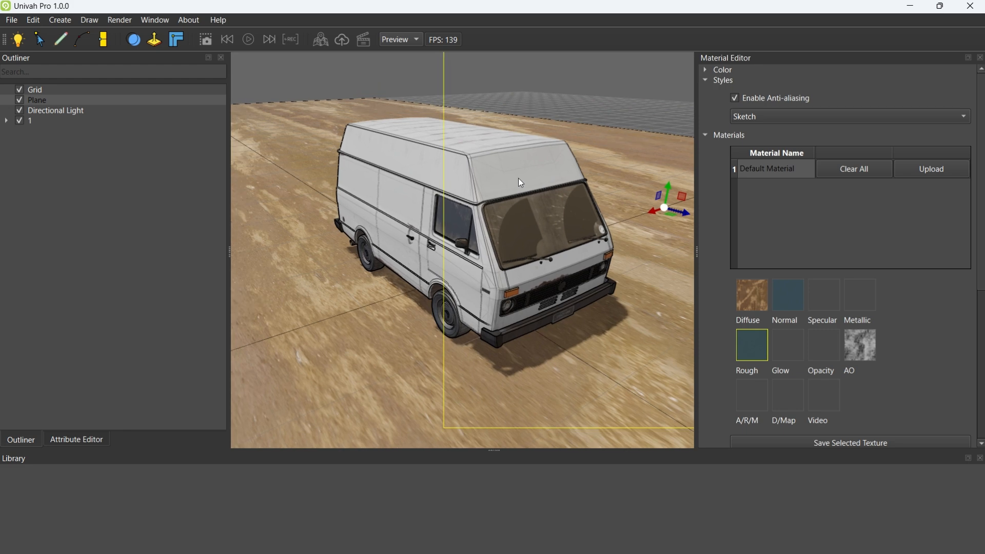
Apply the to_Plane UV type to the ground plane's material
scroll(708, 272, "down", 5)
scroll(711, 258, "up", 5)
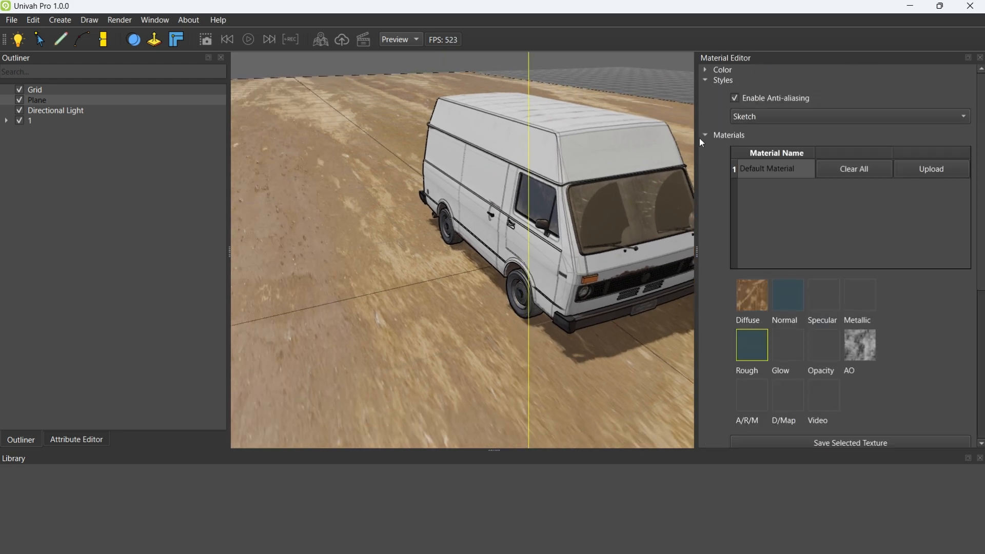
left_click(703, 135)
left_click(704, 136)
scroll(718, 290, "down", 5)
left_click(762, 284)
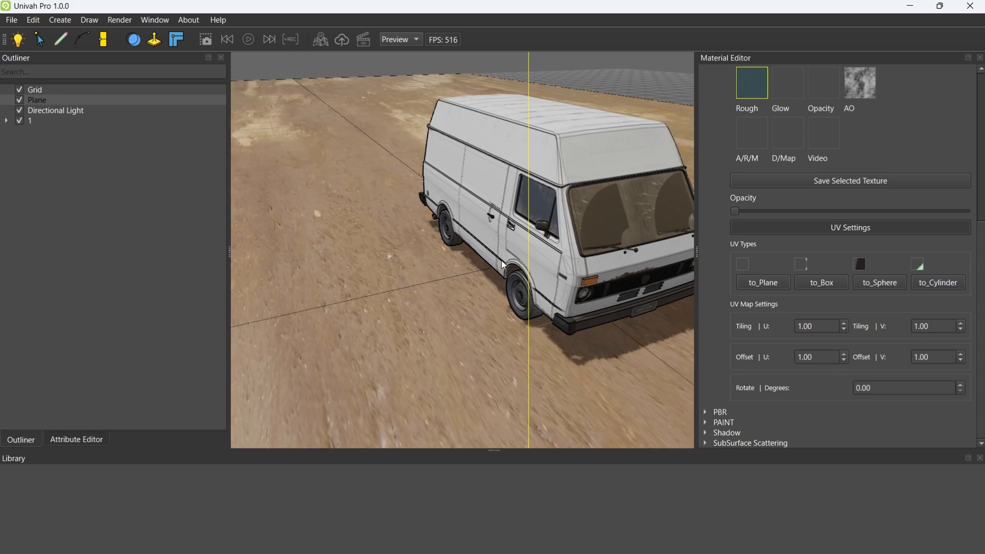
Try the to_Sphere and to_Cylinder UV types on the ground plane's material and return it to to_Plane
right_click_drag(513, 272, 481, 293)
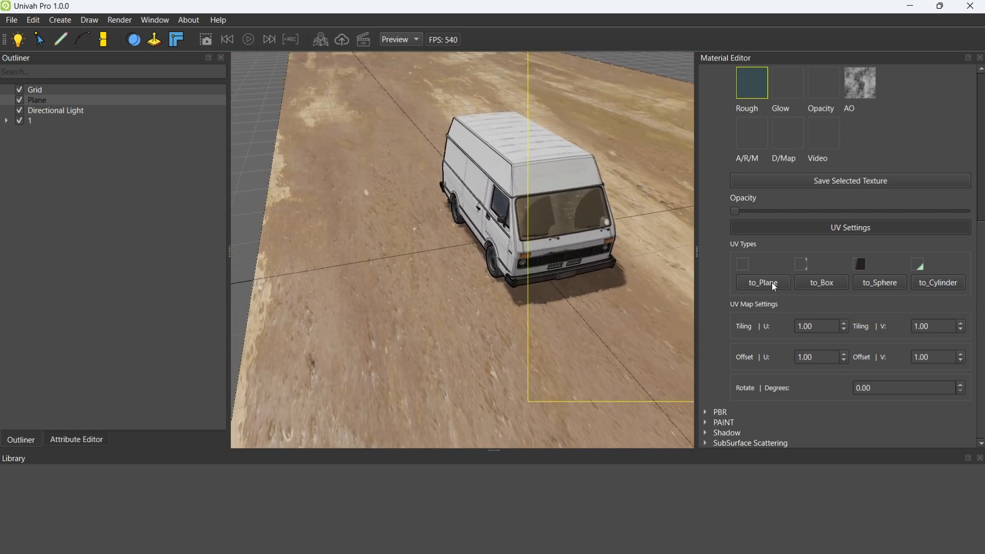
left_click(881, 284)
left_click(924, 285)
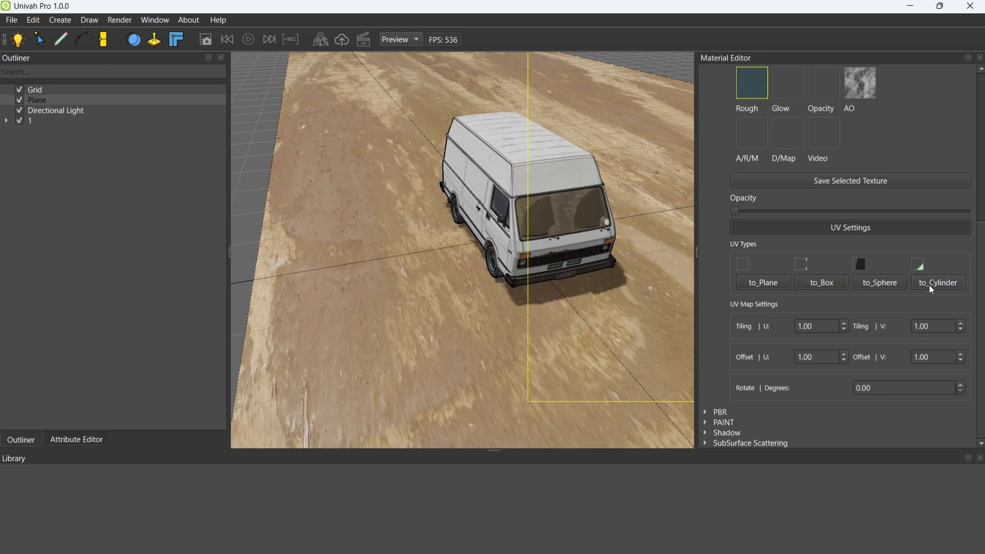
left_click(766, 283)
right_click_drag(385, 316, 411, 309)
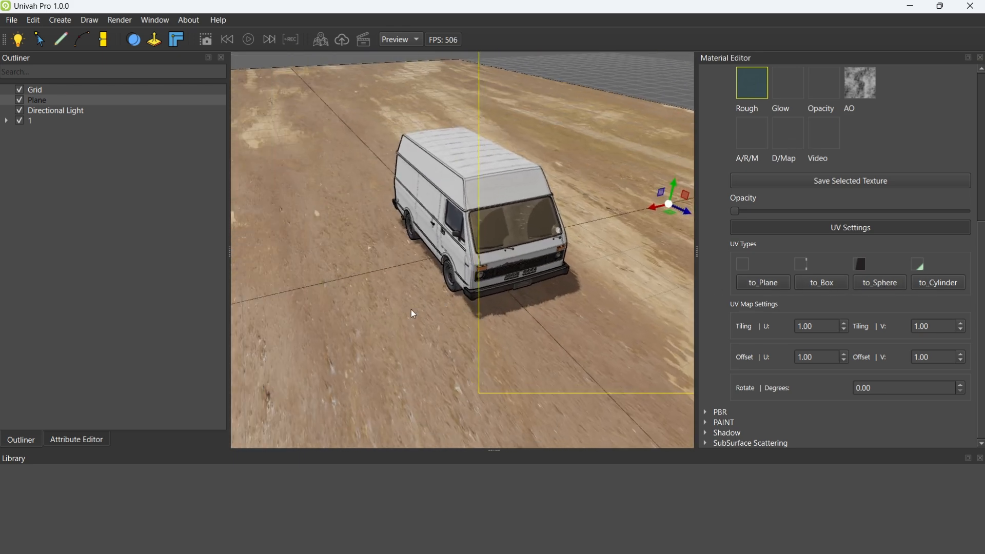
Set the ground plane's V tiling to 2.00 and its PBR roughness to 0.85
left_click(961, 324)
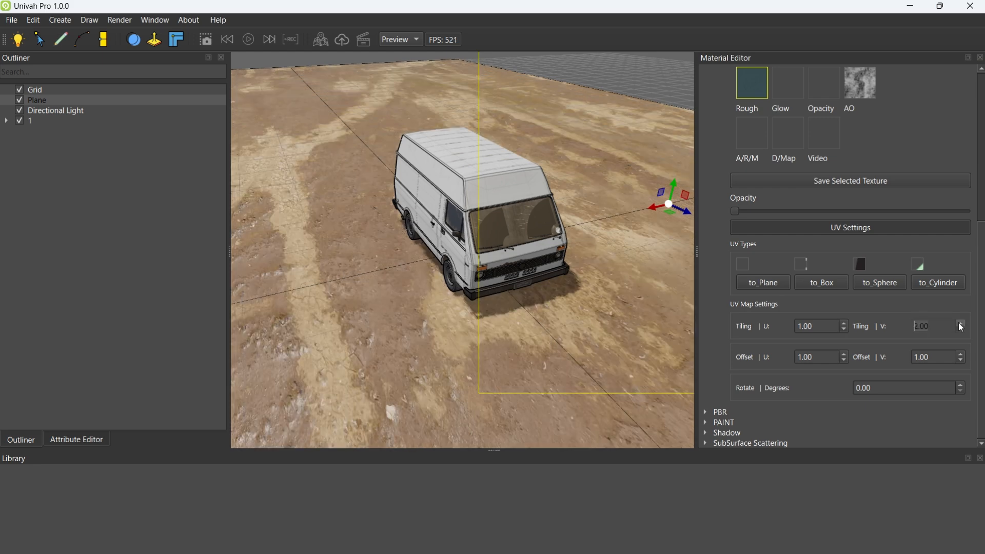
right_click_drag(452, 306, 463, 339)
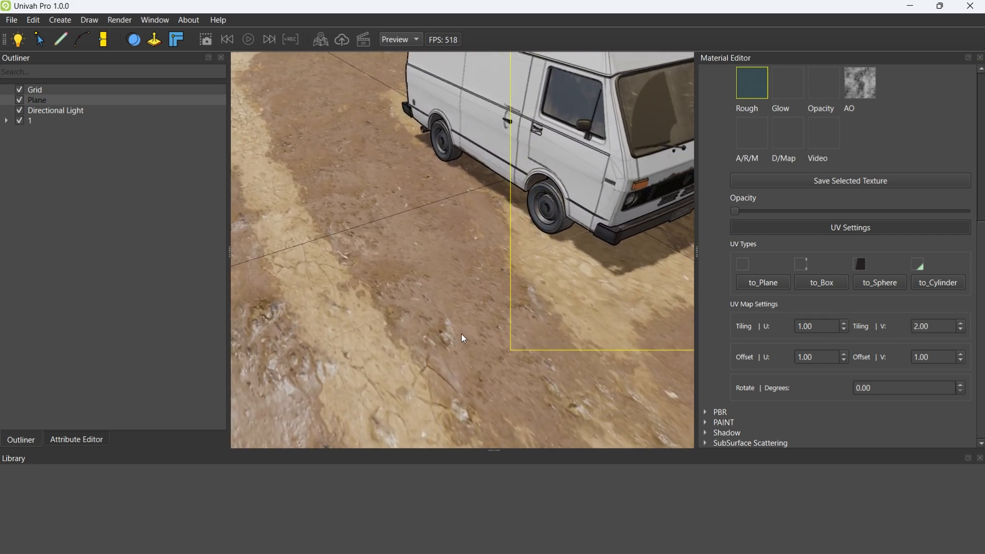
left_click(707, 412)
scroll(704, 371, "down", 3)
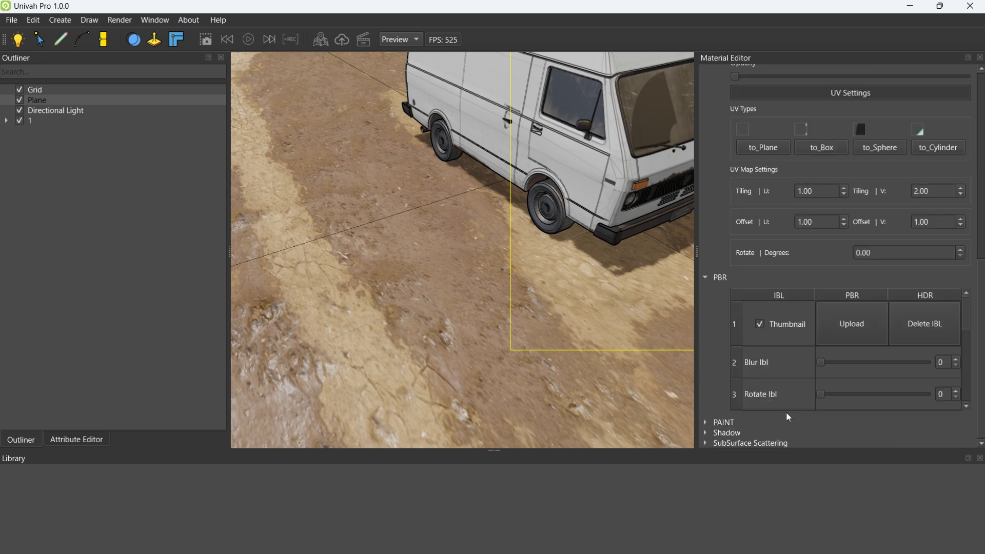
left_click_drag(967, 327, 971, 403)
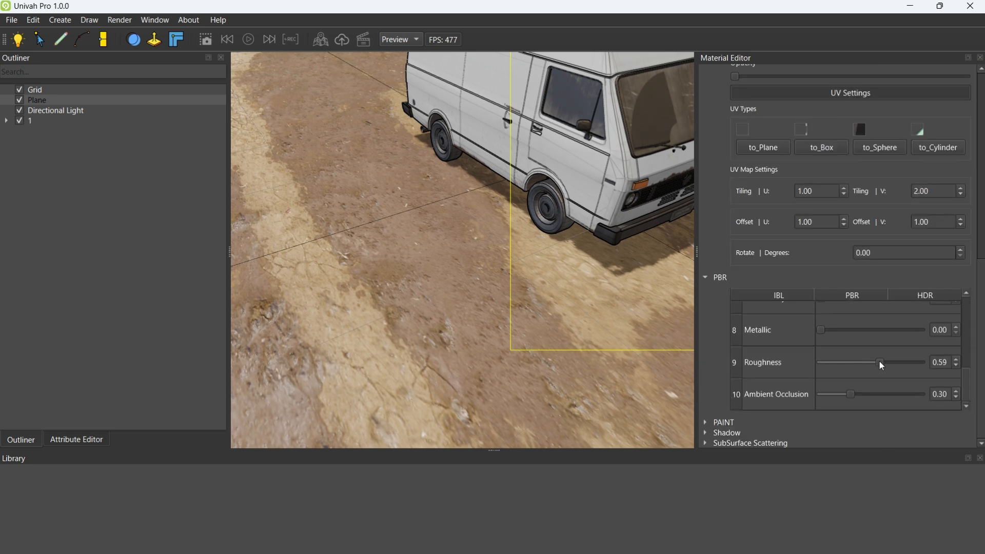
left_click_drag(880, 361, 911, 362)
right_click_drag(471, 282, 449, 238)
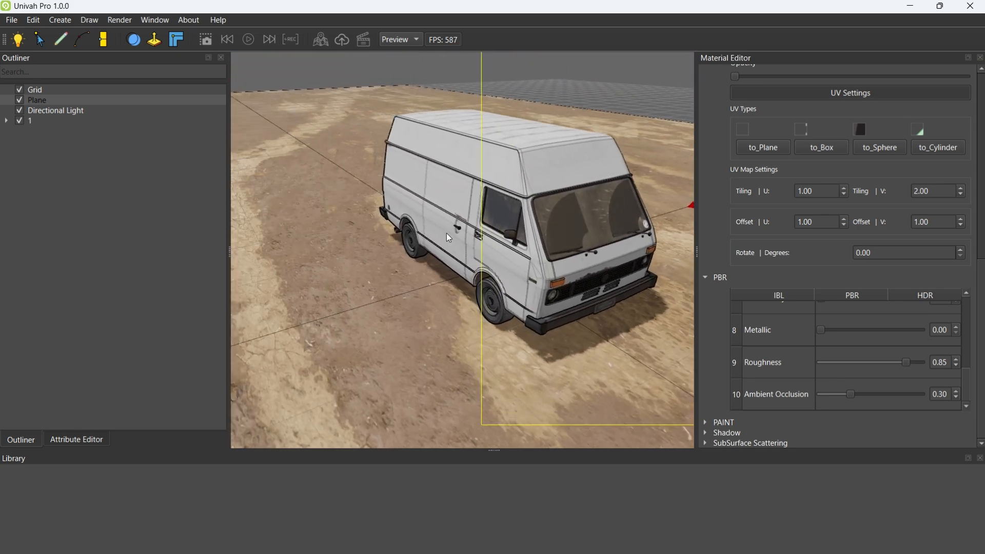
Increase the V tiling of the ground plane's texture to 5.00
left_click(960, 189)
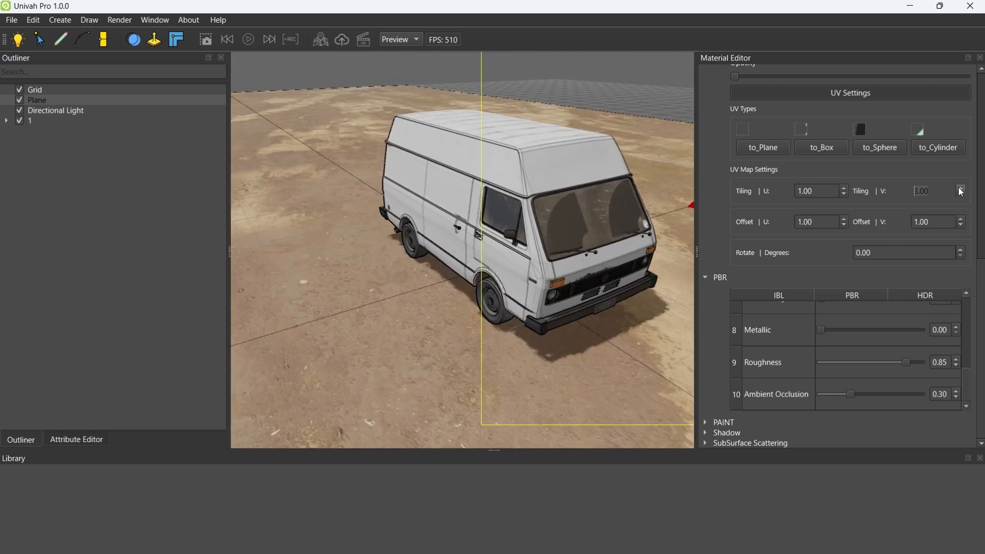
right_click_drag(663, 257, 595, 193)
left_click(962, 188)
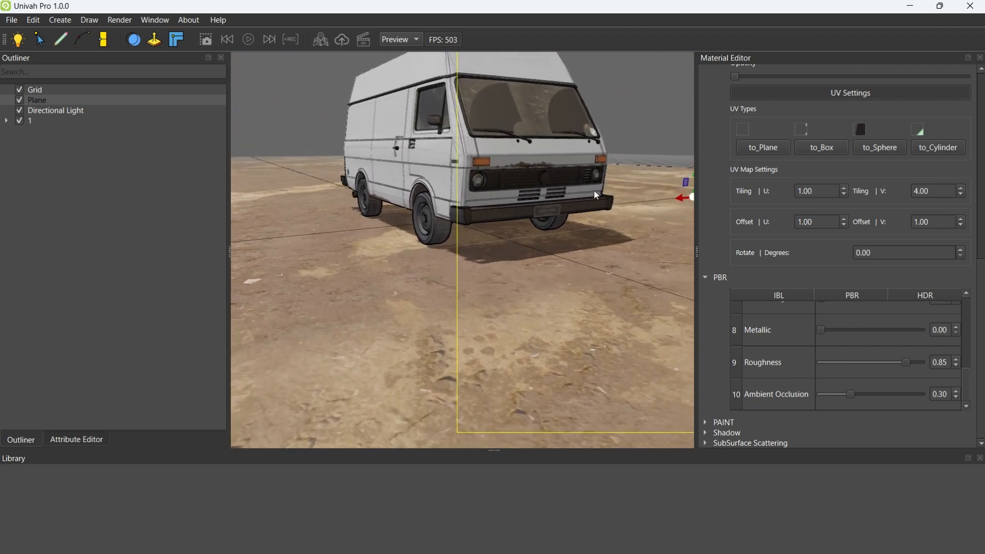
left_click(962, 188)
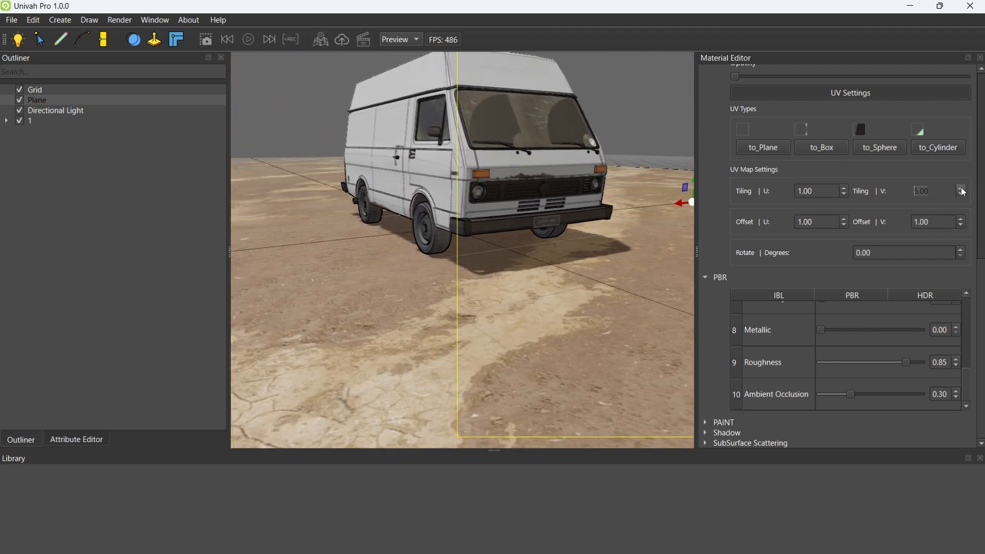
Set the UV rotation of the ground plane's texture to 4.00 degrees
right_click_drag(605, 210, 608, 234)
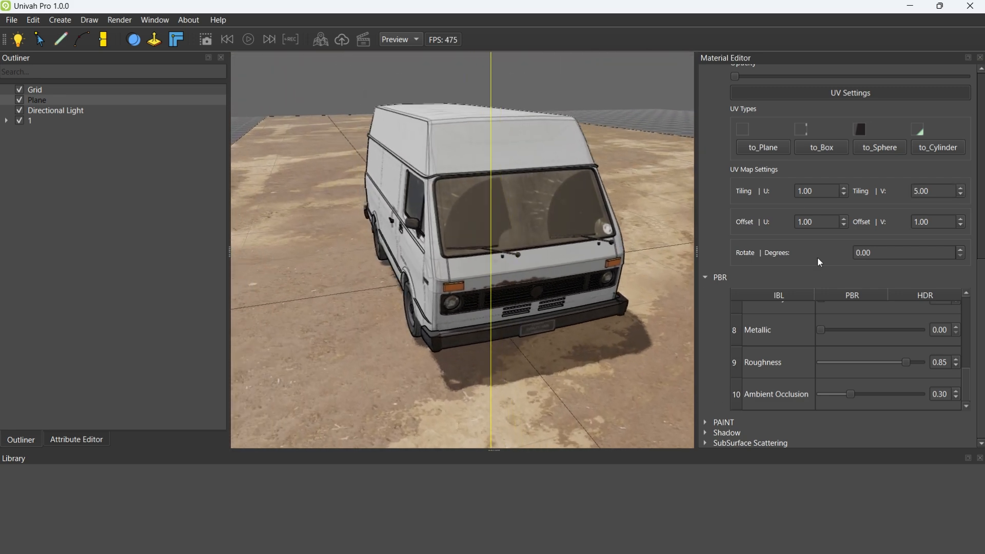
left_click(961, 250)
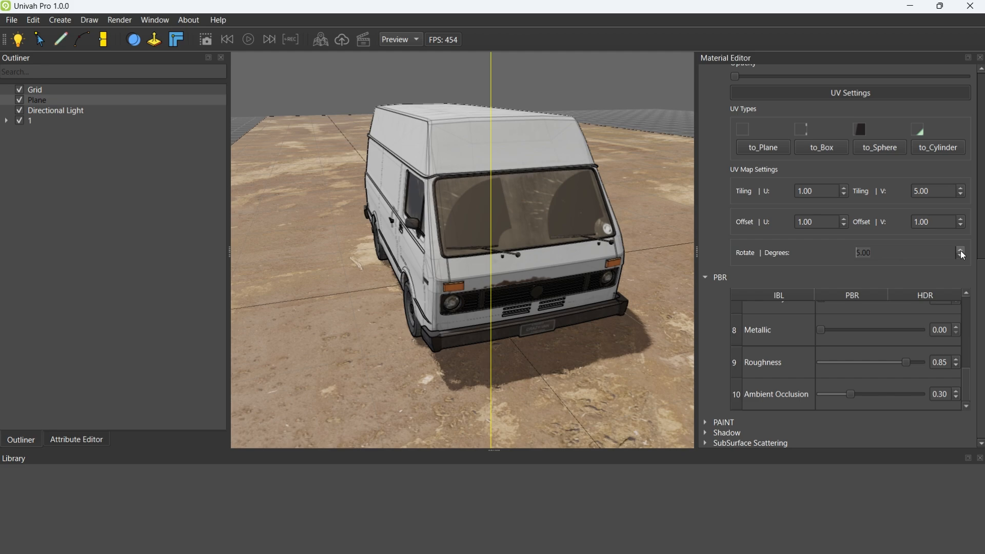
right_click_drag(667, 254, 492, 243)
left_click(960, 257)
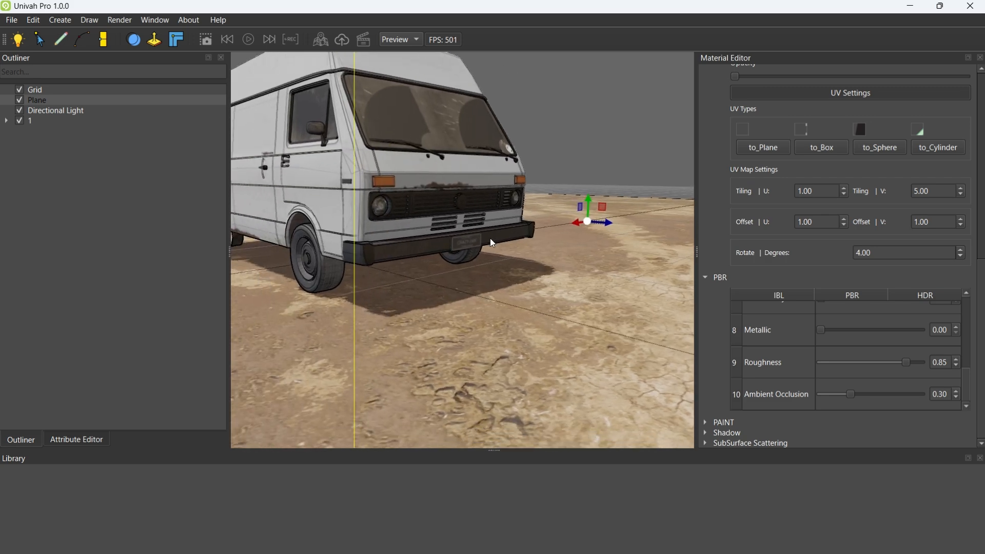
Import the model tree_trunk.fbx from the Documents > qtlabs > fbx files folder
left_click(11, 19)
left_click(37, 99)
left_click(190, 319)
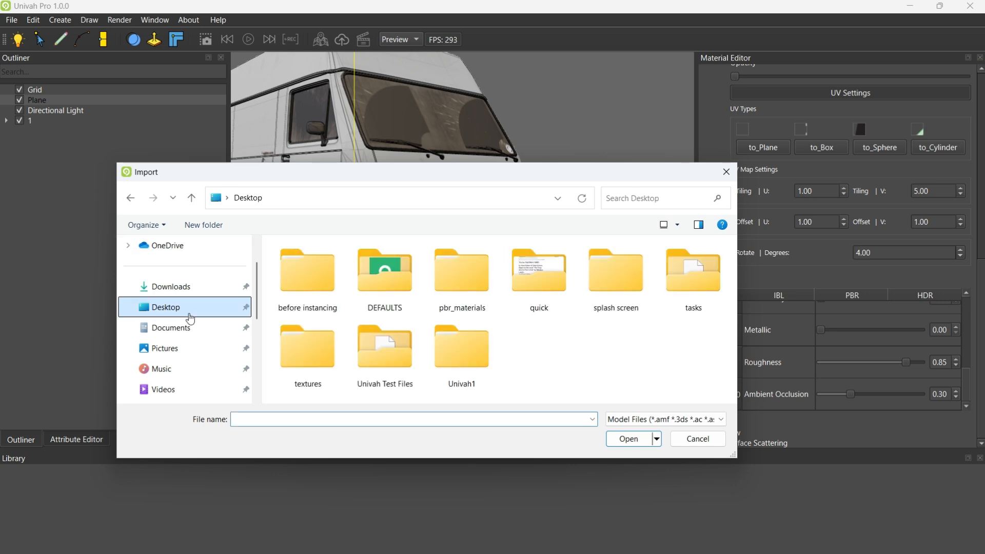
left_click(171, 327)
double_click(300, 327)
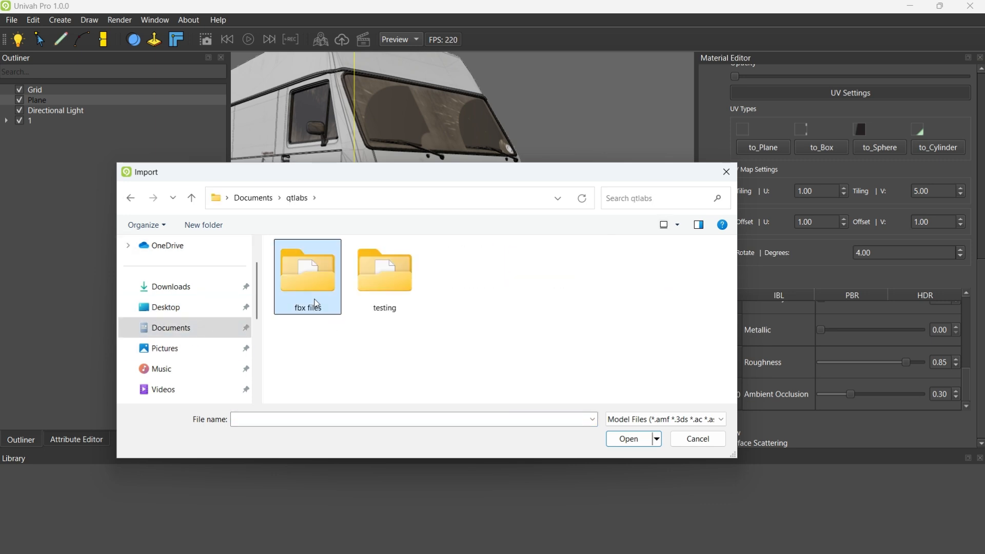
double_click(316, 304)
scroll(406, 329, "down", 2)
left_click(322, 379)
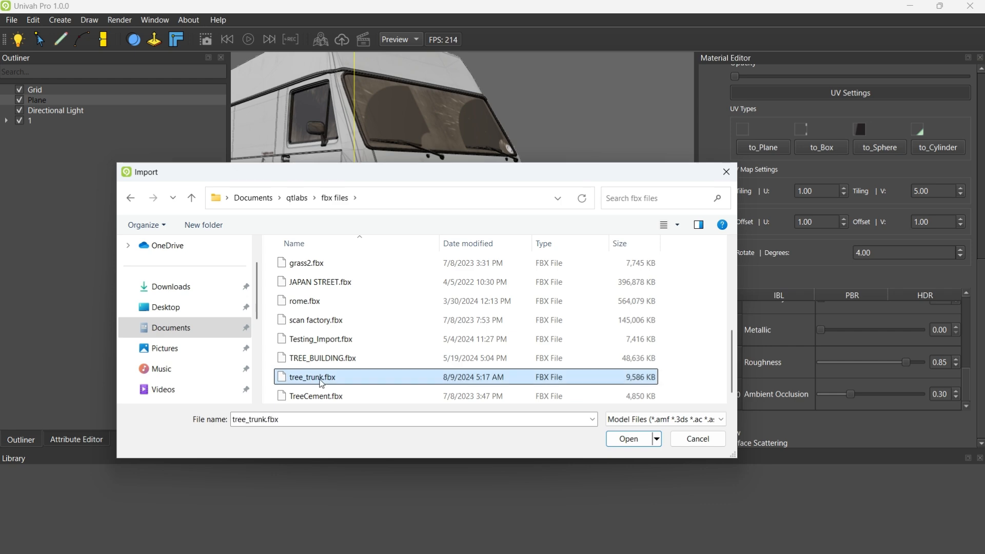
left_click(607, 440)
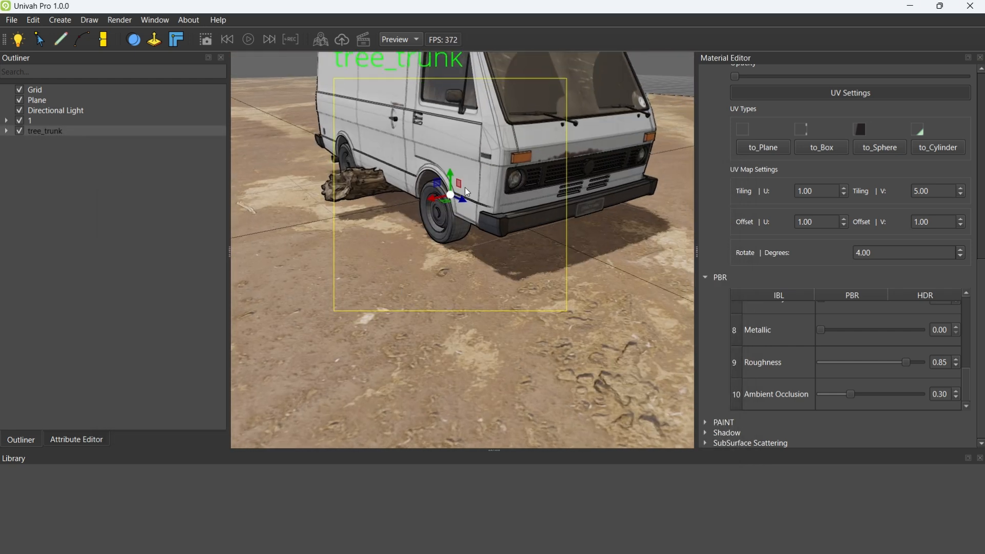
Move the tree trunk to the ground in front of the van and scale it up
left_click_drag(464, 199, 662, 313)
middle_click_drag(662, 313, 521, 298)
key("e")
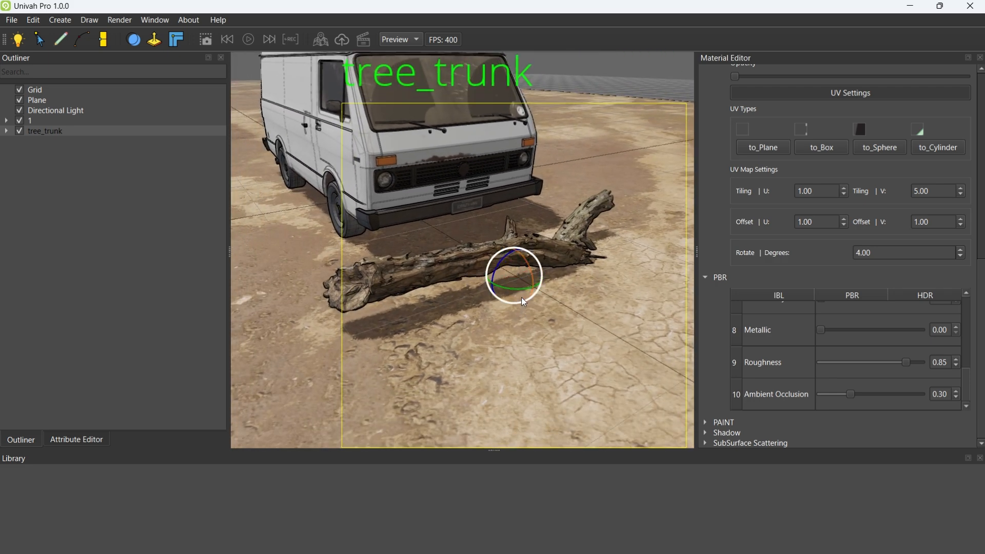
key("r")
left_click_drag(514, 276, 615, 238)
middle_click_drag(575, 245, 492, 231)
scroll(499, 237, "down", 2)
Rotate the tree trunk and reposition it so it lies diagonally across the ground in front of the van
key("e")
left_click_drag(516, 236, 564, 236)
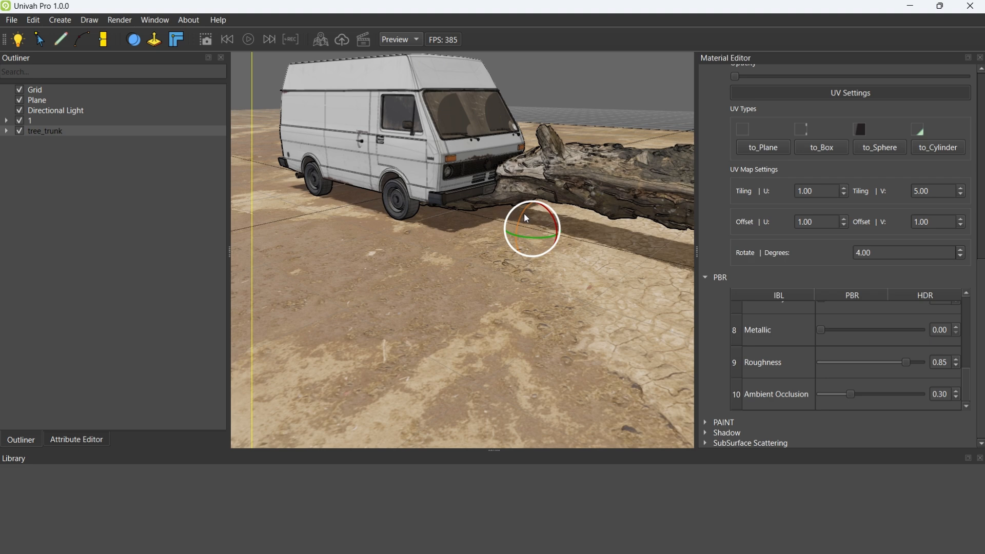
middle_click_drag(527, 218, 487, 256)
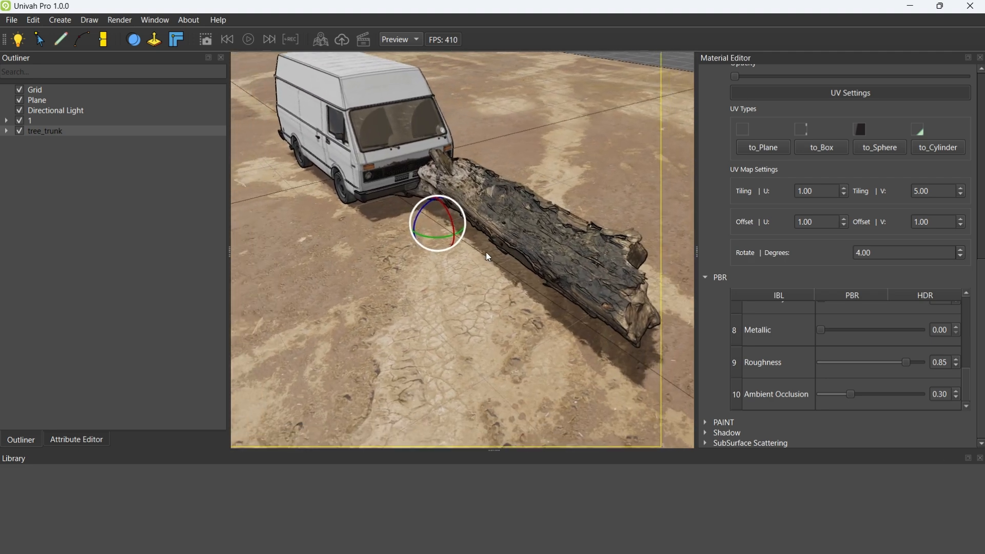
left_click_drag(439, 233, 417, 201)
key("w")
middle_click_drag(416, 201, 389, 238)
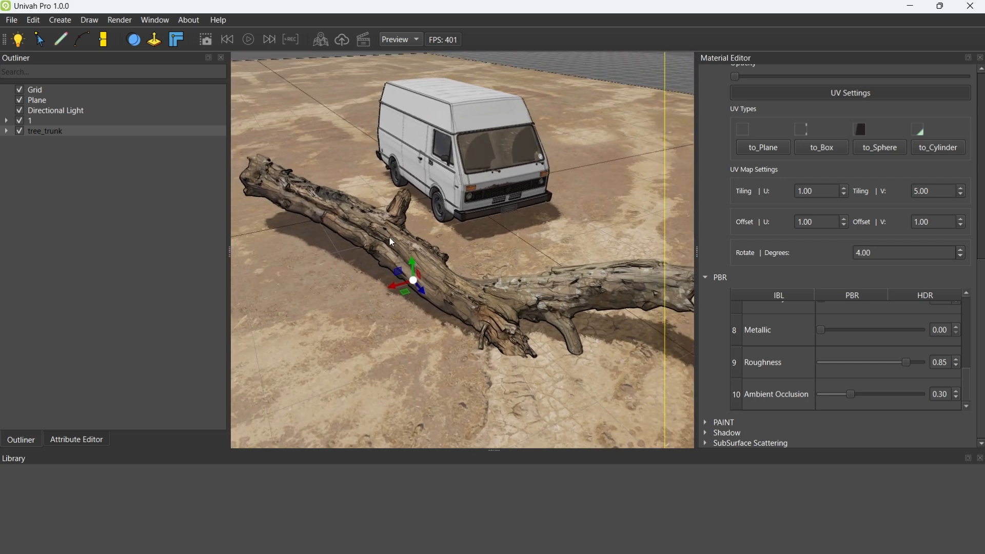
Import the model grass2.fbx from the fbx files folder
left_click(11, 20)
left_click(29, 100)
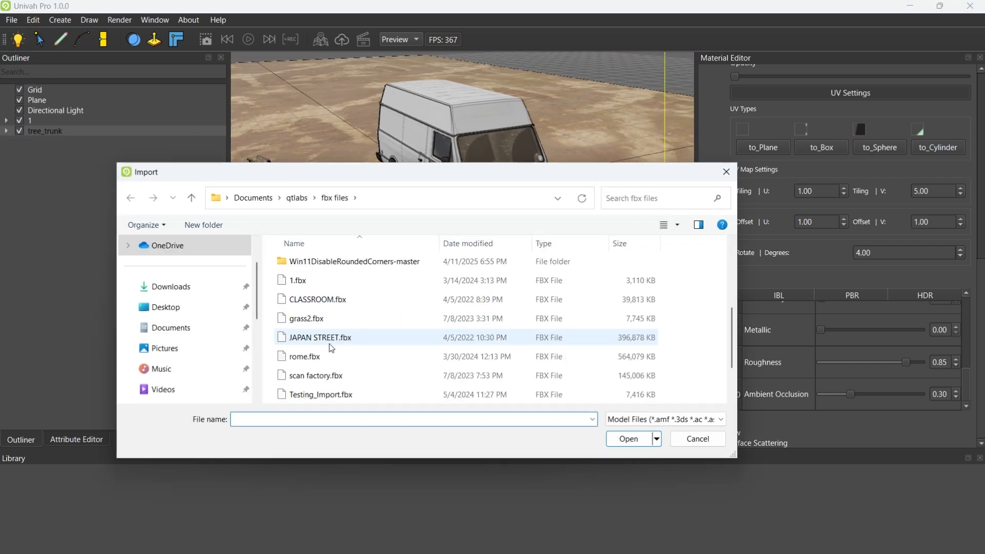
scroll(334, 369, "down", 1)
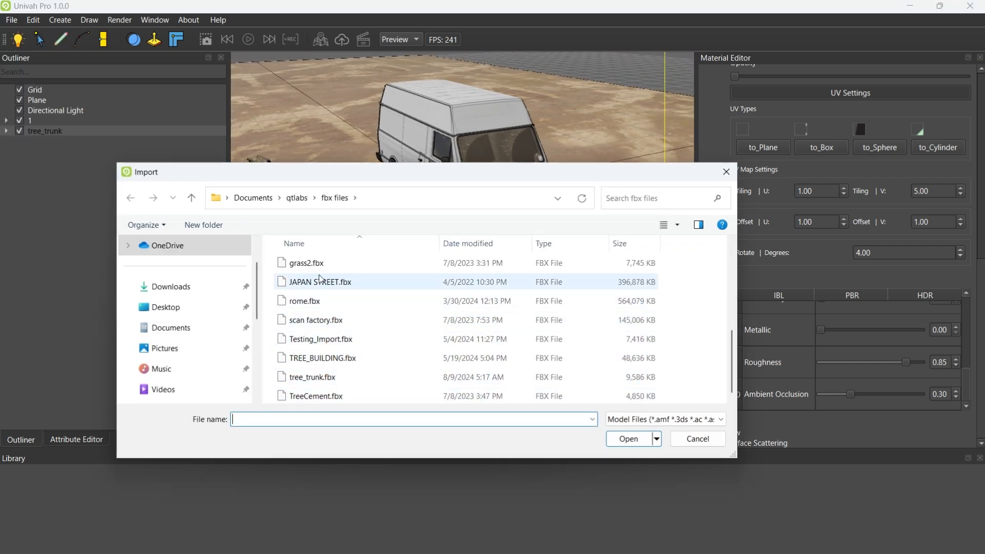
left_click(306, 262)
left_click(629, 439)
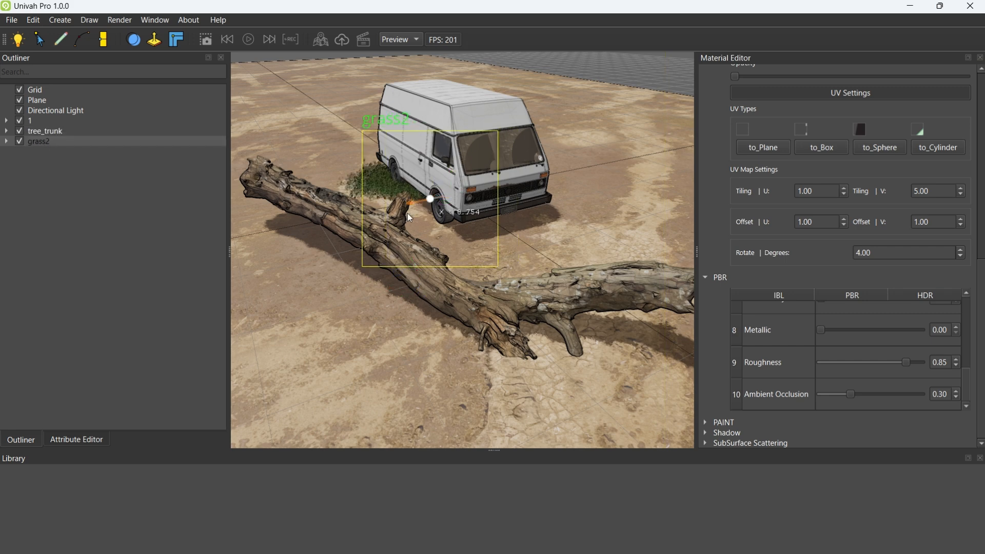
Enlarge the grass and position it as a wide patch along the van's side, around the tree trunk
left_click_drag(410, 218, 313, 258)
mouse_move(457, 173)
left_mouse_down()
mouse_move(488, 183)
mouse_move(459, 191)
left_mouse_up()
middle_click_drag(482, 345, 528, 318)
key("e")
left_click_drag(374, 247, 197, 257)
key("w")
scroll(501, 203, "up", 10)
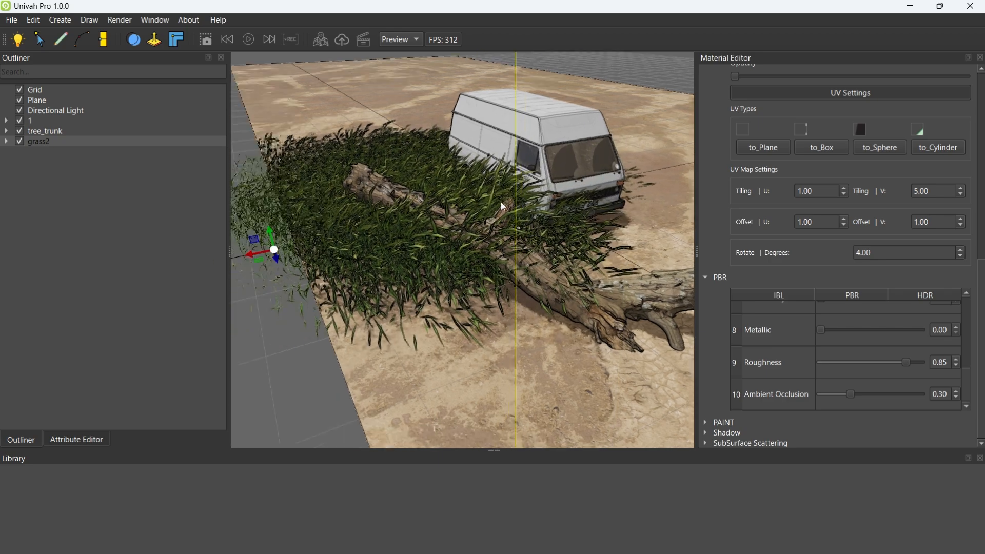
middle_click_drag(457, 199, 411, 222)
middle_click_drag(420, 184, 334, 242)
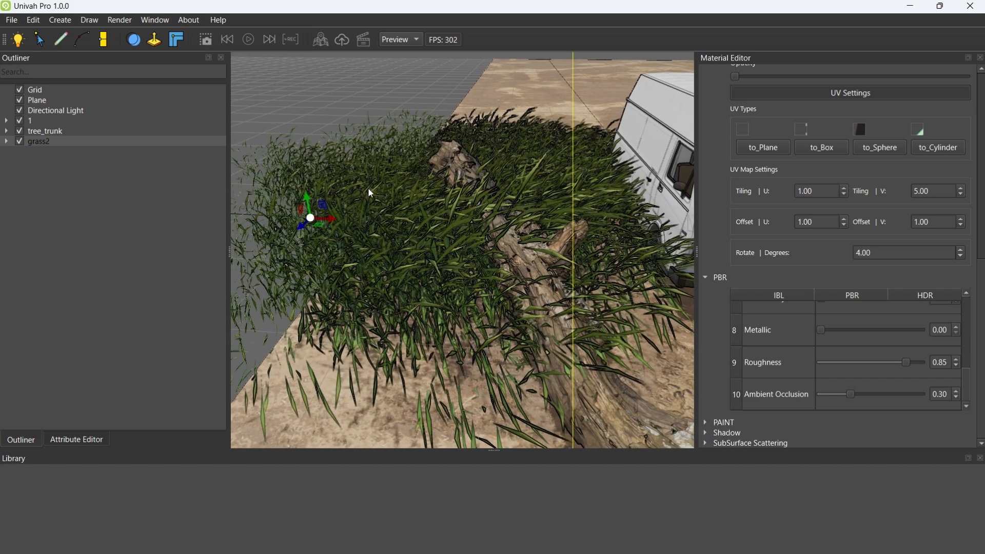
Duplicate the grass patch and move the copy across to the opposite side of the van
key("ctrl+d")
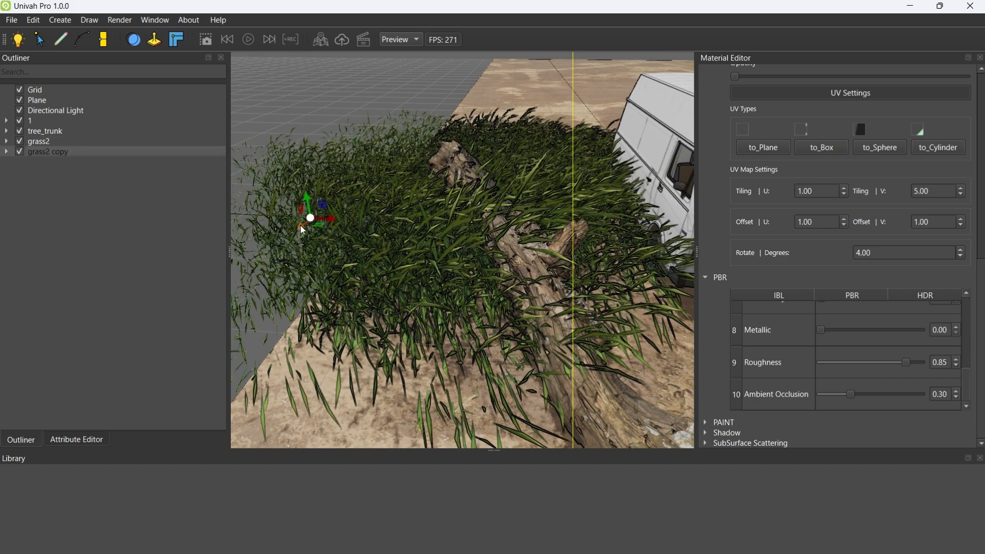
middle_click_drag(300, 224, 507, 180)
scroll(507, 180, "down", 2)
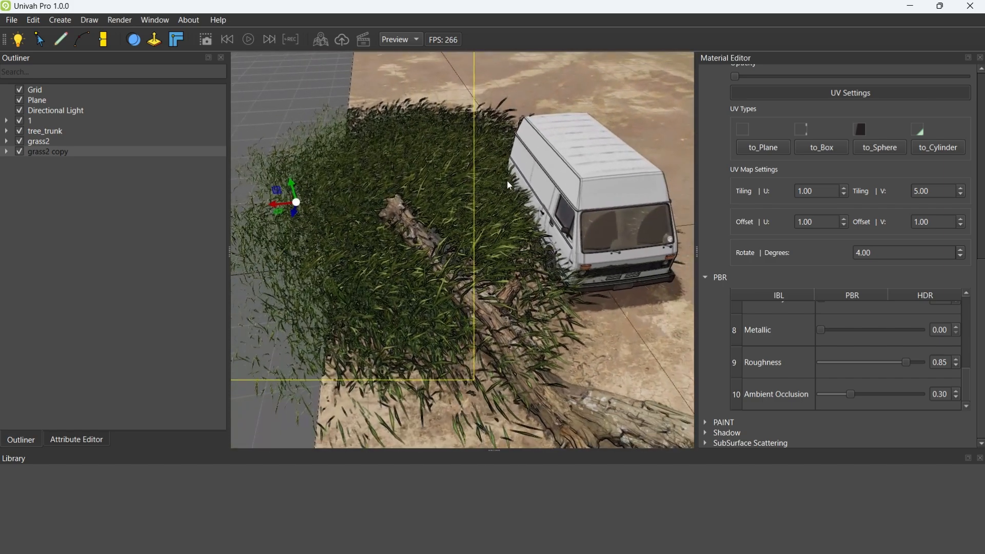
left_click_drag(279, 203, 554, 180)
middle_click_drag(415, 200, 506, 193)
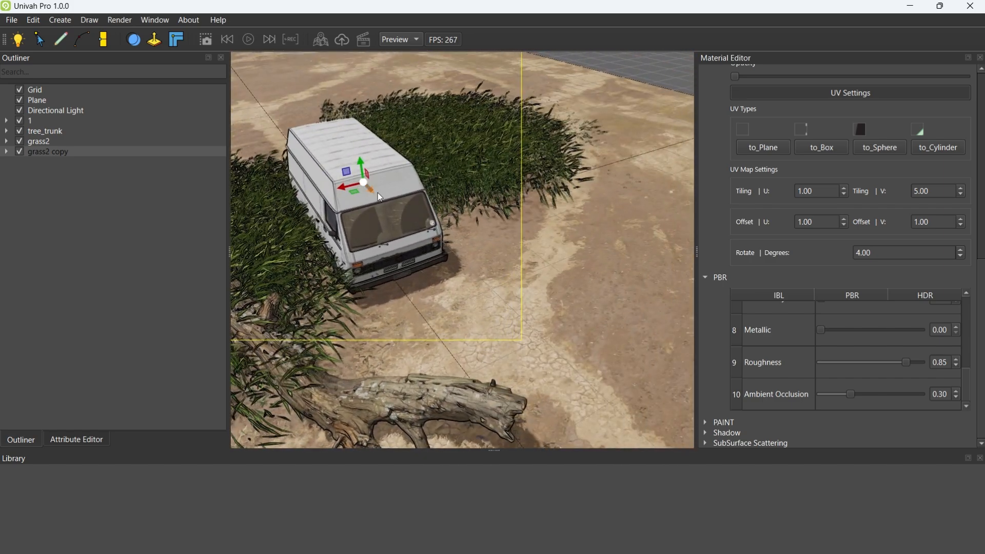
Shift the grass copy forward so it borders the road beside the van, close to the tree trunk
left_click_drag(377, 193, 484, 352)
middle_click_drag(431, 338, 548, 237)
scroll(437, 297, "up", 3)
left_click_drag(548, 237, 545, 259)
middle_click_drag(545, 260, 439, 236)
scroll(340, 218, "down", 5)
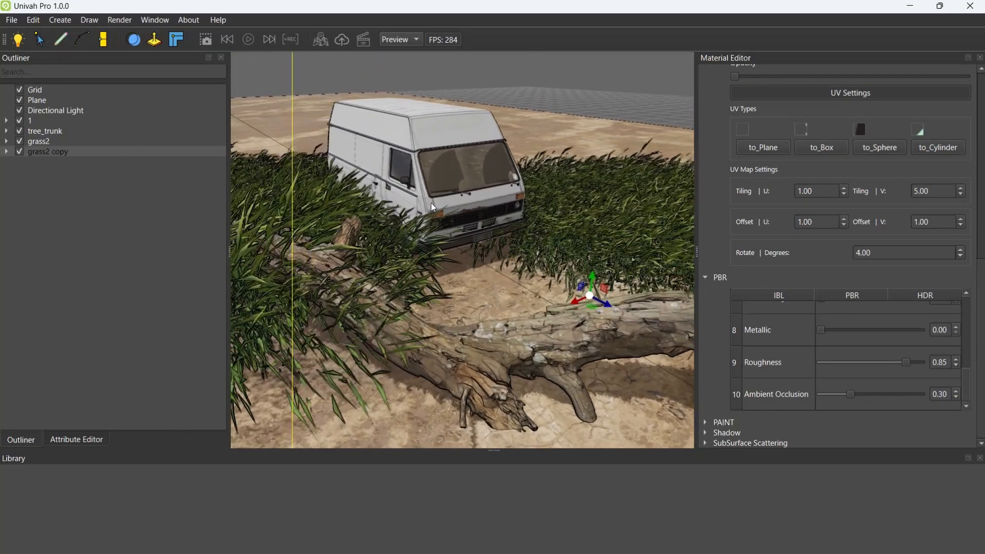
Import the models bamoo1.fbx and bamoo2.fbx from the quick folder on the Desktop
left_click(11, 20)
left_click(38, 106)
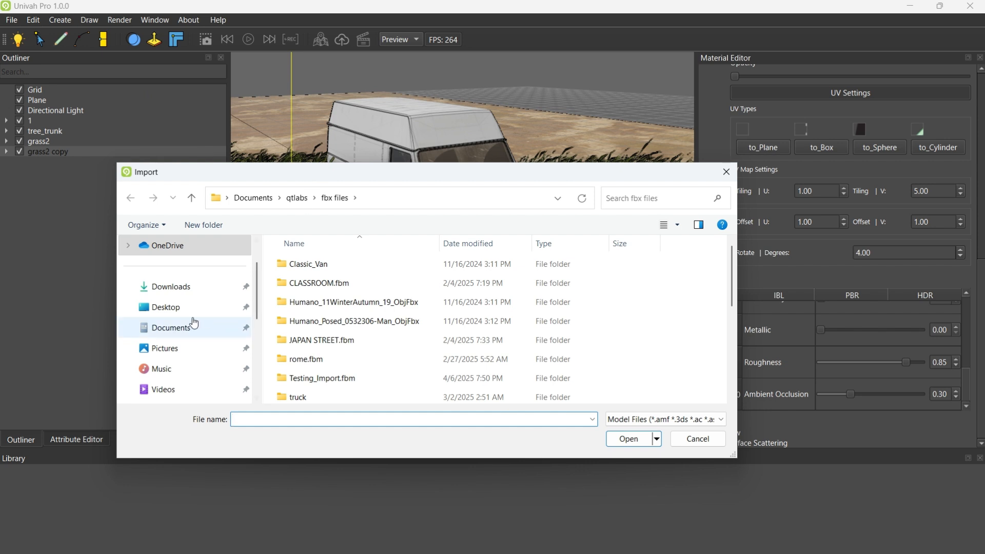
left_click(182, 308)
left_click(205, 327)
left_click(171, 308)
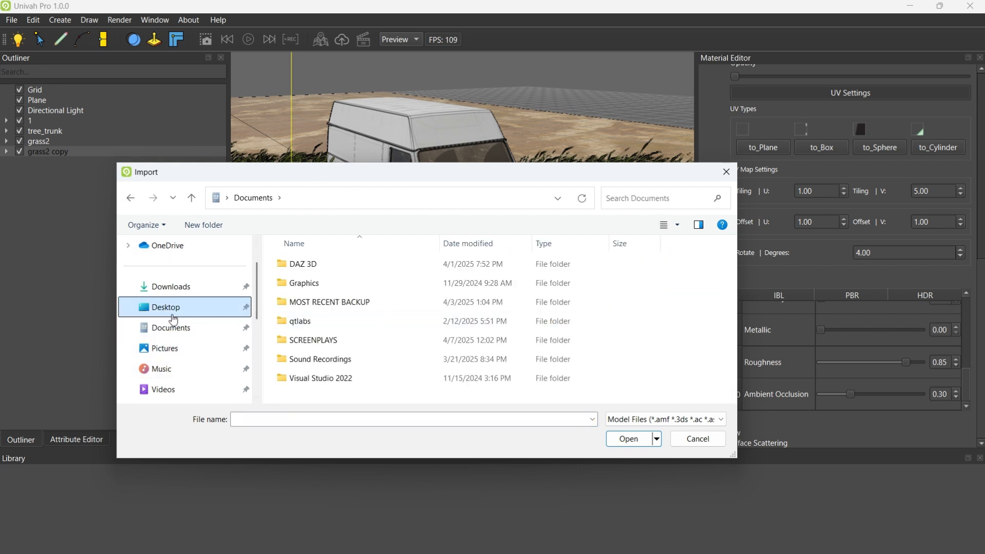
double_click(567, 303)
scroll(433, 334, "down", 2)
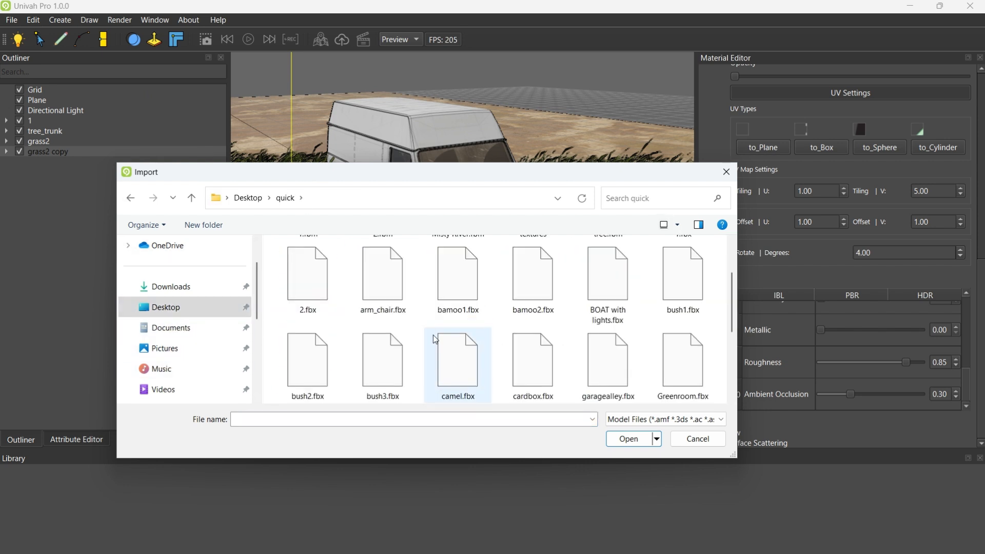
left_click(547, 308)
left_click(465, 311)
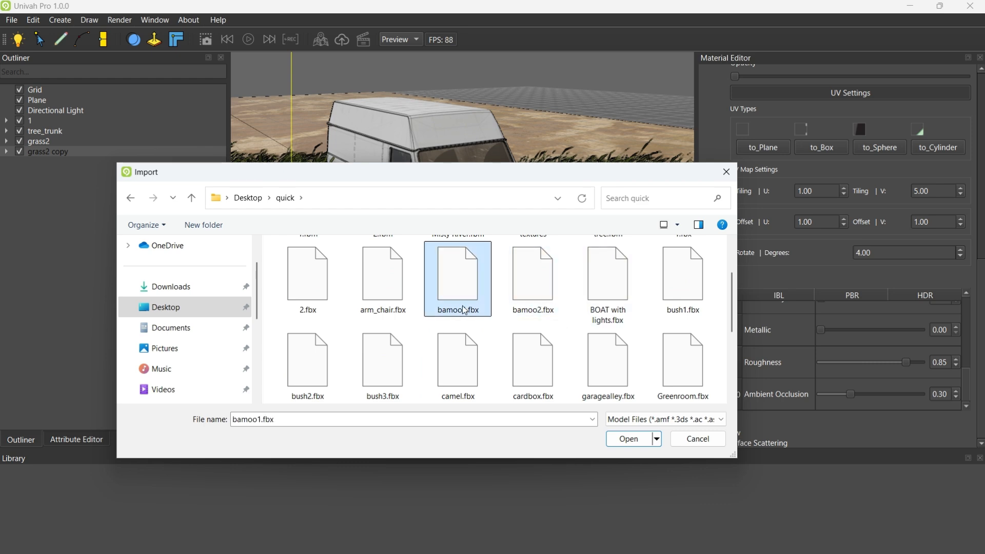
left_click(534, 303, "ctrl")
left_click(629, 439)
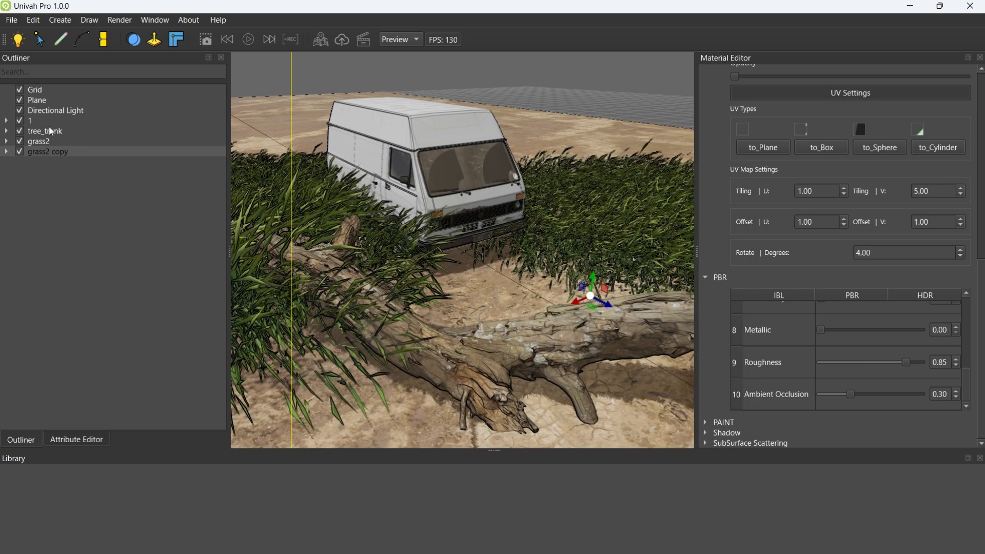
Move the bamoo1 and bamoo2 clumps out of the van into the grass along its side, opposite the tree trunk's grass patch
right_click_drag(432, 175, 420, 121)
left_click(40, 163)
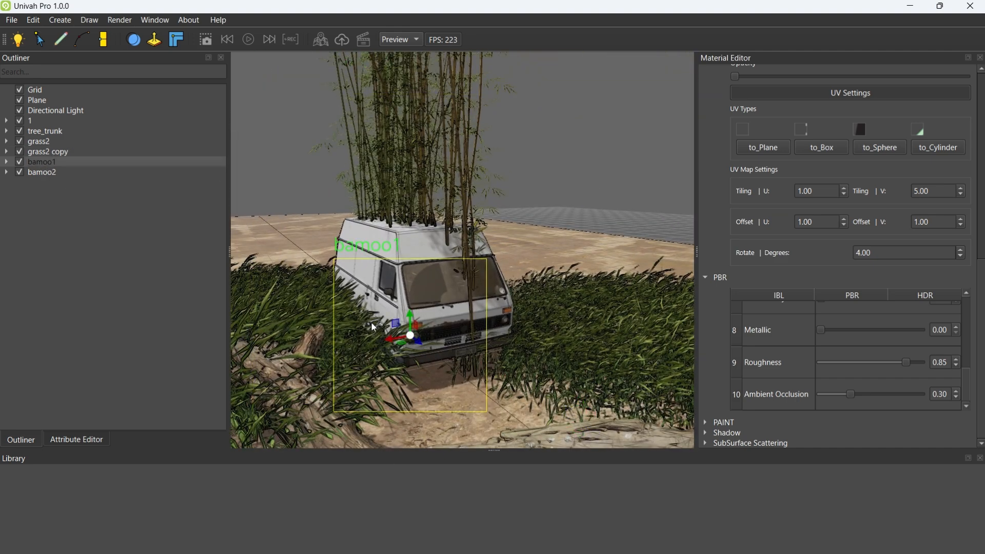
left_click_drag(390, 338, 490, 333)
left_click(50, 174)
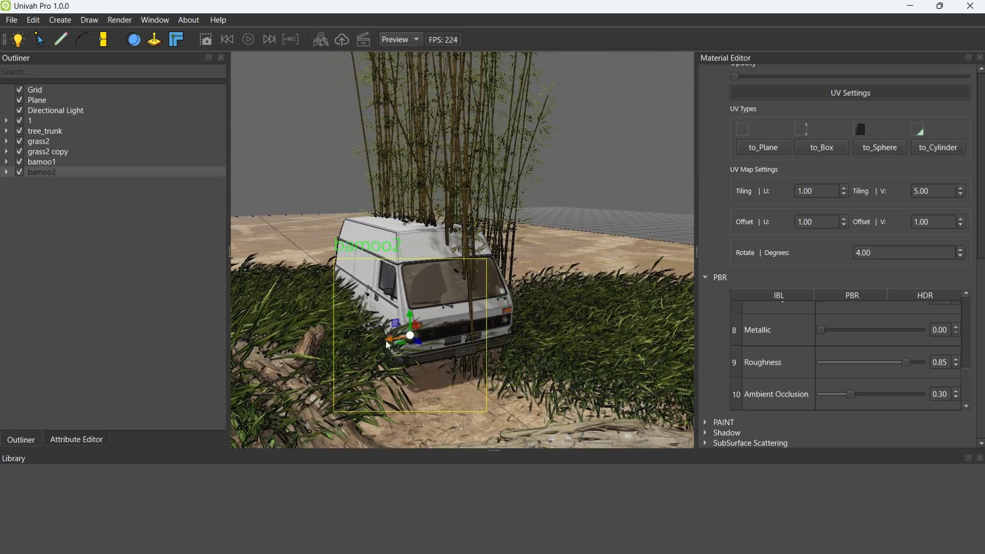
left_click_drag(388, 343, 474, 338)
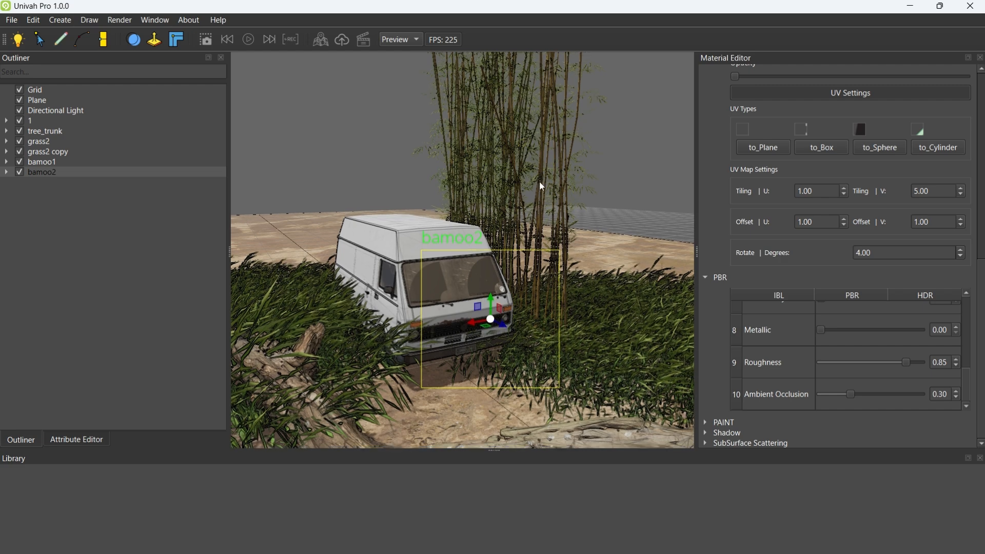
Duplicate the bamoo2 clump and move the copy forward along the grass, close to the end of the tree trunk
key("ctrl+d")
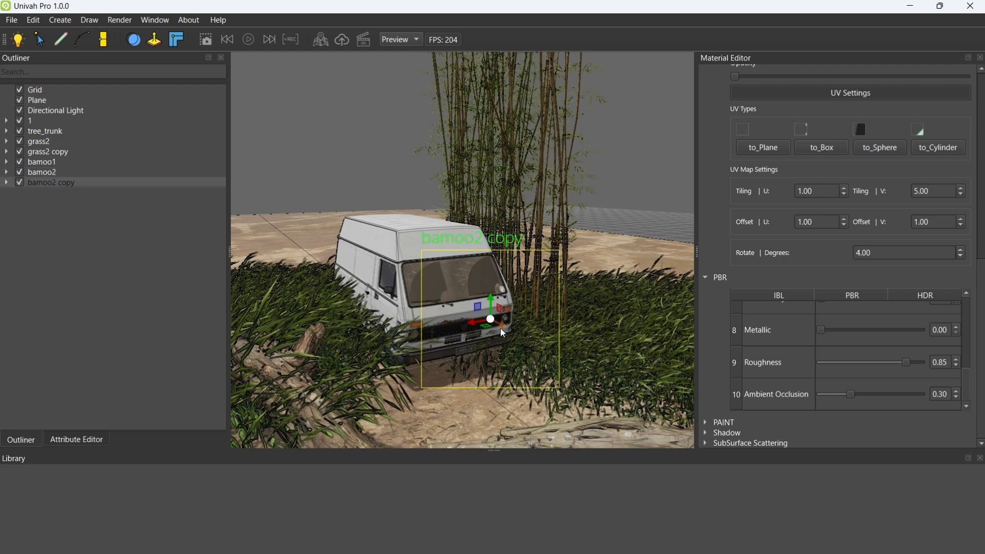
left_click_drag(501, 328, 691, 396)
middle_click_drag(491, 294, 575, 289)
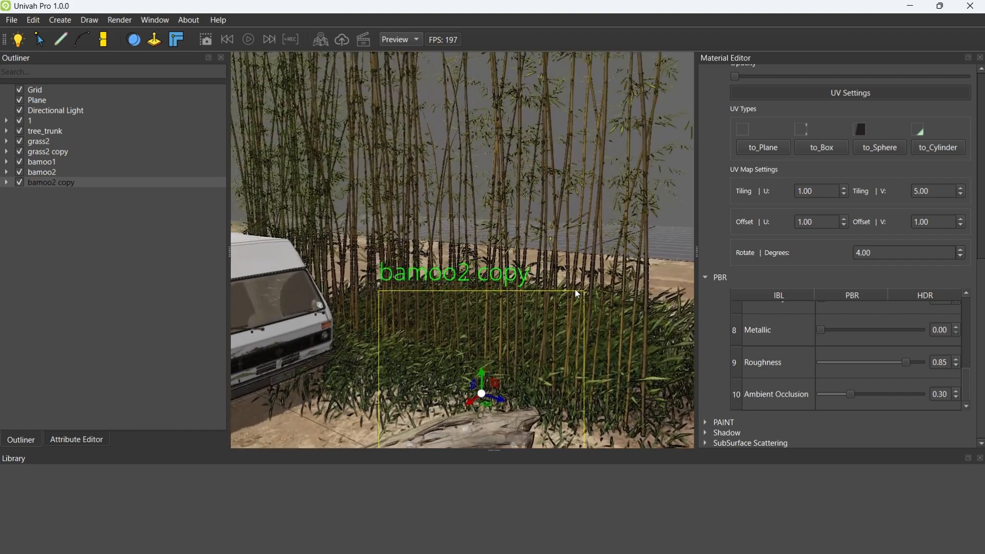
Duplicate the bamoo2 copy and shift the new clump back along the same grass strip towards the van
key("ctrl+d")
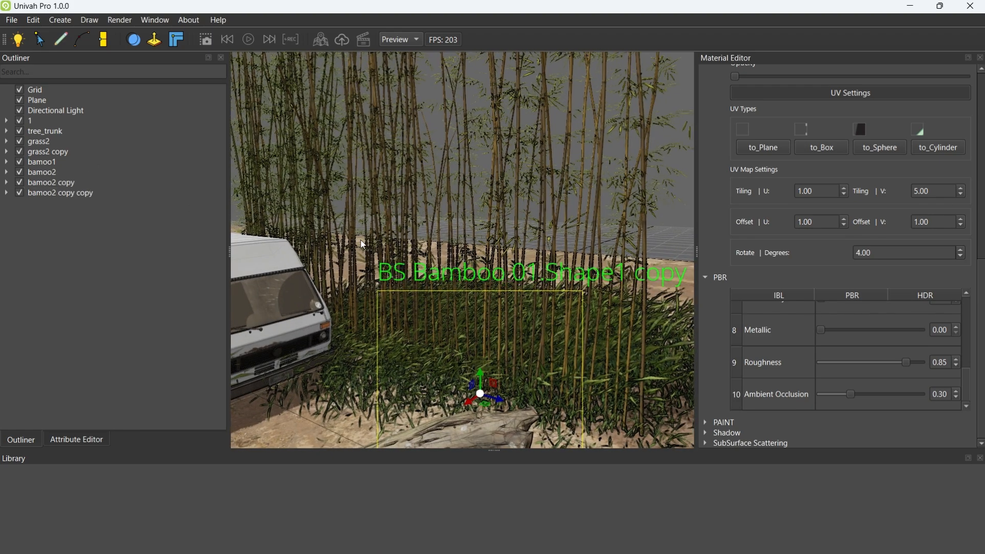
middle_click_drag(432, 246, 508, 311)
left_click(87, 193)
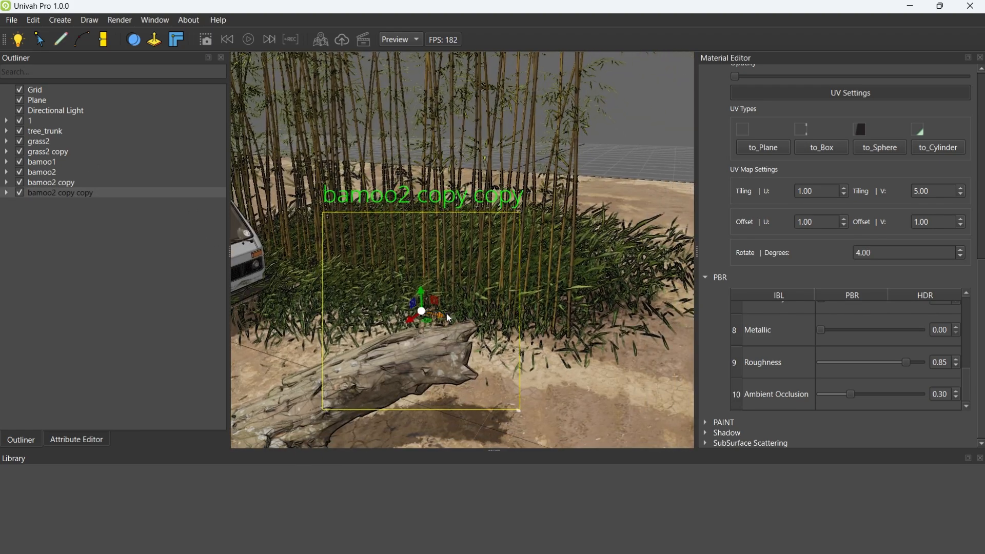
left_click_drag(447, 314, 297, 282)
middle_click_drag(436, 270, 374, 255)
left_click_drag(475, 298, 373, 251)
mouse_move(502, 247)
middle_mouse_down()
mouse_move(503, 238)
mouse_move(466, 270)
mouse_move(506, 294)
mouse_move(540, 229)
mouse_move(482, 235)
mouse_move(537, 259)
mouse_move(538, 213)
mouse_move(514, 233)
middle_mouse_up()
middle_click_drag(514, 193, 458, 201)
Duplicate the latest bamboo clump and move the copy across to the grass on the van's opposite side
key("ctrl+d")
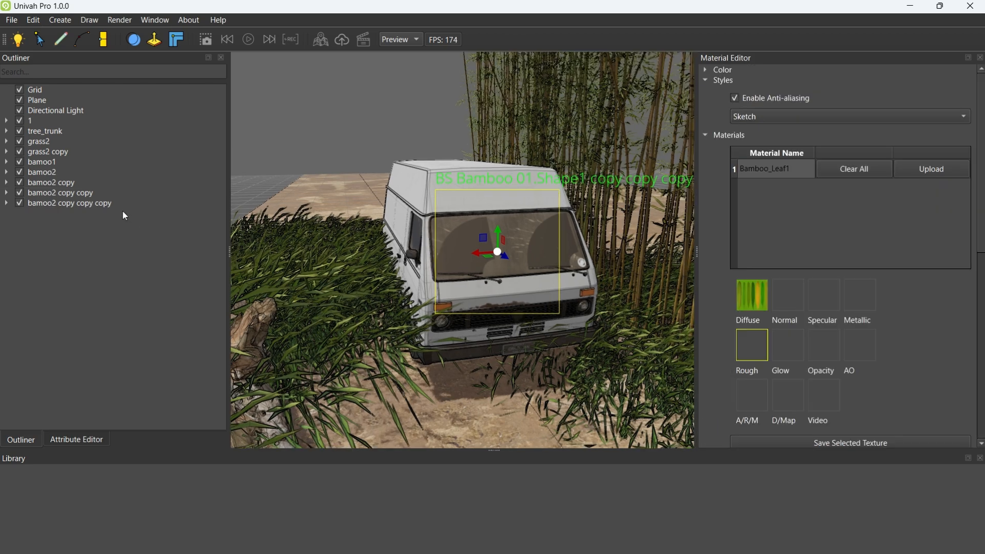
left_click_drag(484, 239, 232, 256)
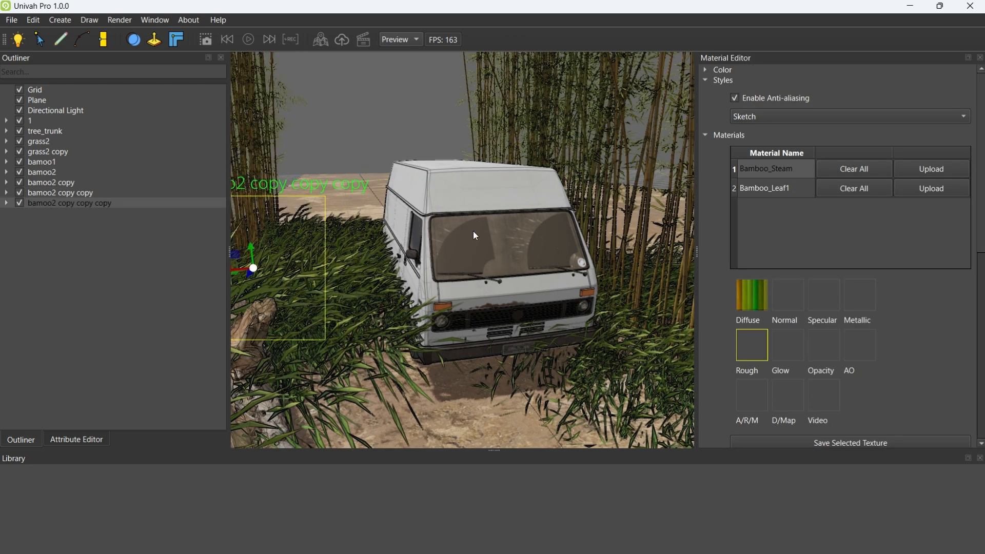
middle_click_drag(475, 235, 408, 232)
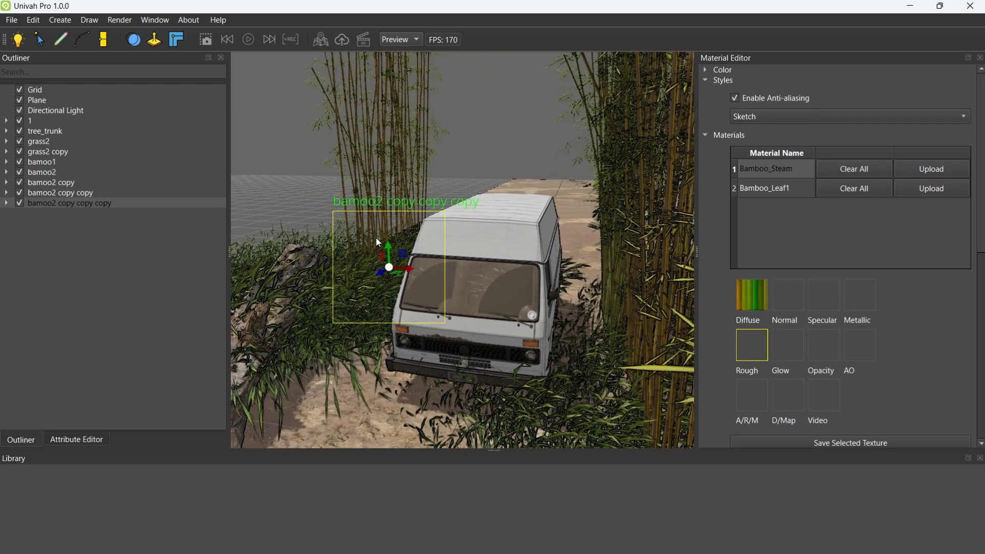
Duplicate that opposite-side bamboo clump and bring the copy forward beside the tree trunk
key("ctrl+d")
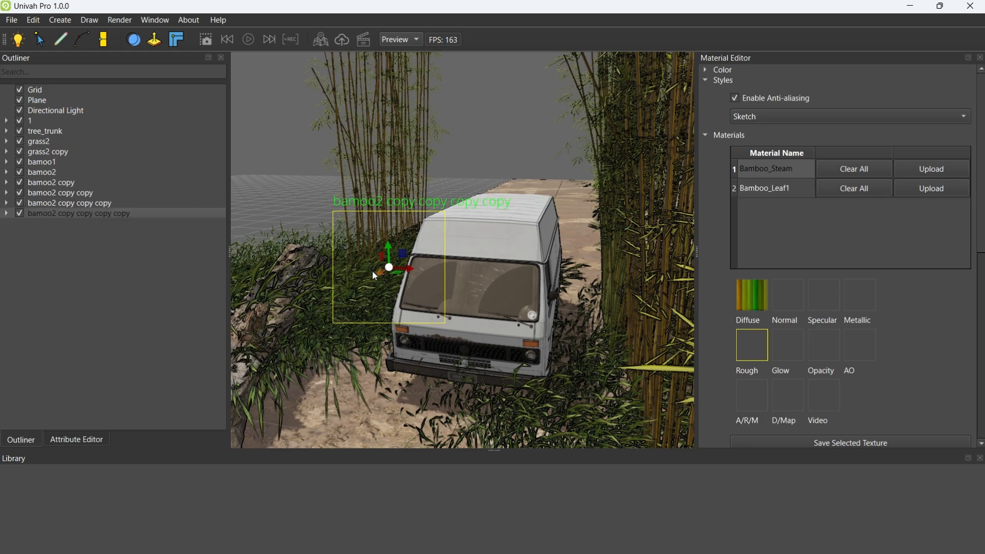
left_click_drag(373, 272, 258, 342)
middle_click_drag(259, 342, 482, 235)
Add a sky and a cloud layer to the scene
left_click(60, 19)
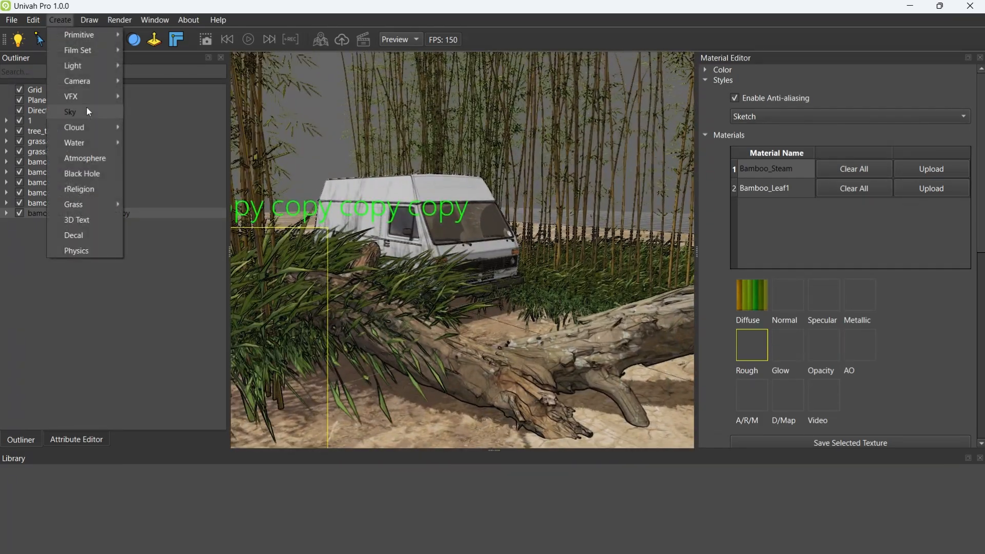
left_click(87, 111)
left_click(62, 24)
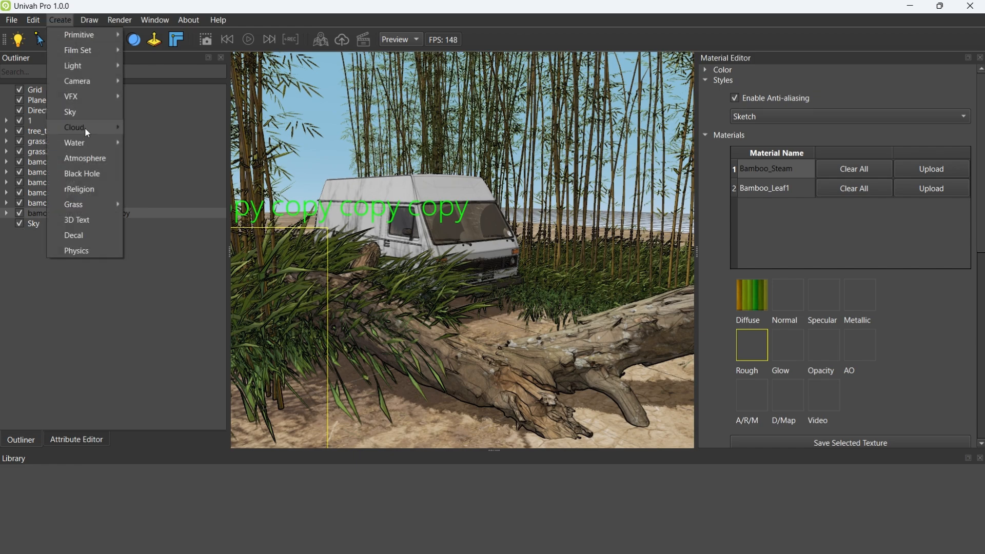
mouse_move(84, 127)
left_click(161, 127)
middle_click_drag(383, 152, 306, 149)
scroll(410, 171, "up", 5)
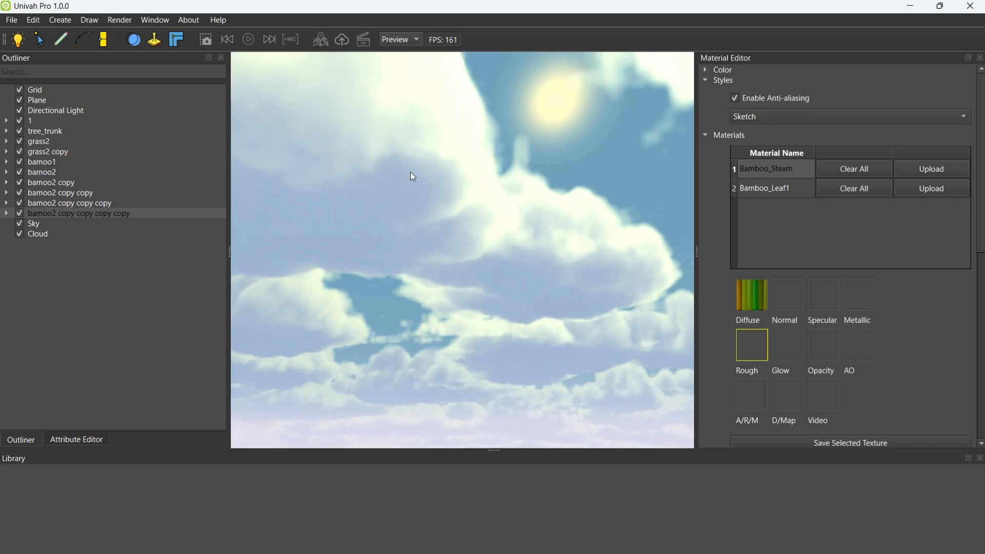
middle_click_drag(410, 172, 532, 148)
scroll(433, 218, "down", 5)
scroll(454, 246, "down", 5)
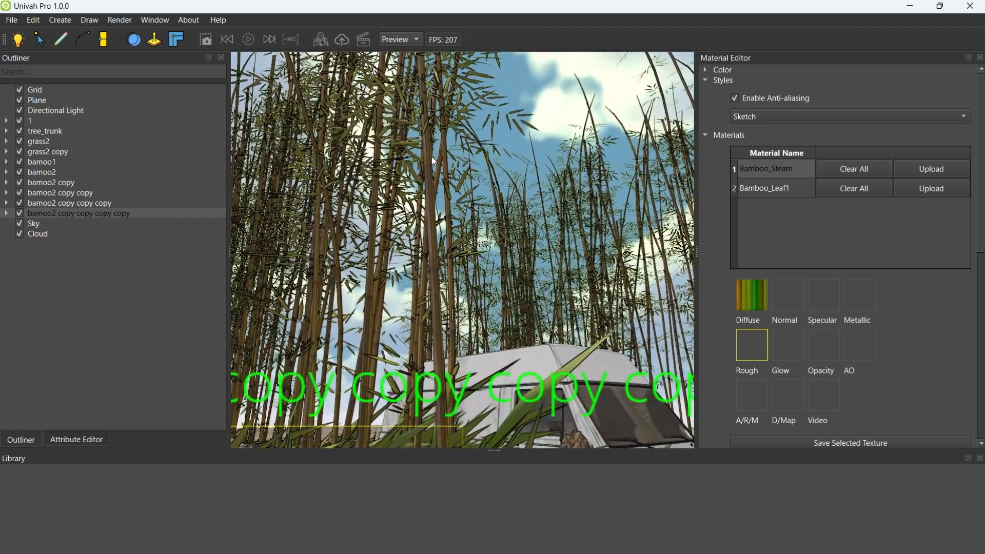
Set the cloud's Speed to 0 in its Cloud Parameters
left_click(35, 234)
left_click(76, 439)
left_click(44, 142)
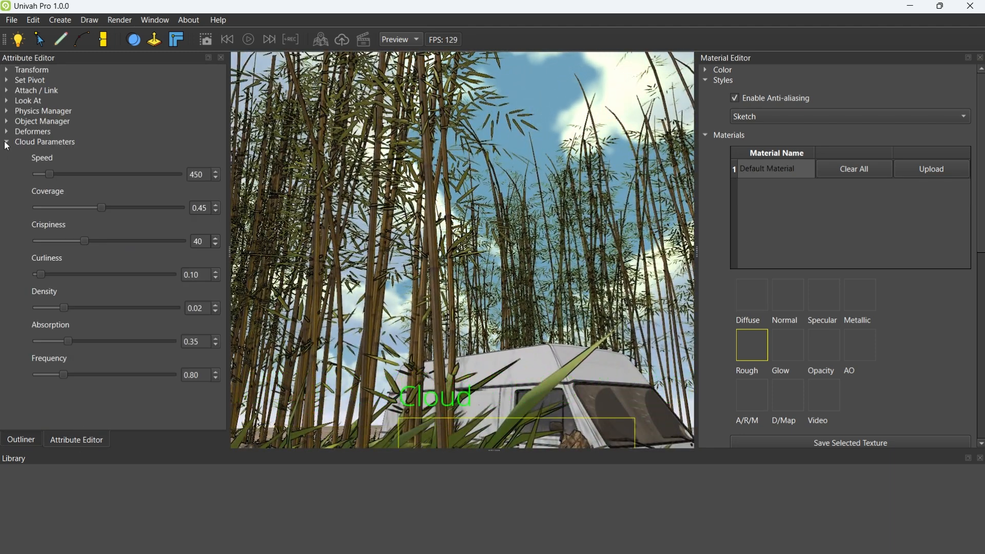
left_click(44, 174)
middle_click_drag(499, 231, 481, 285)
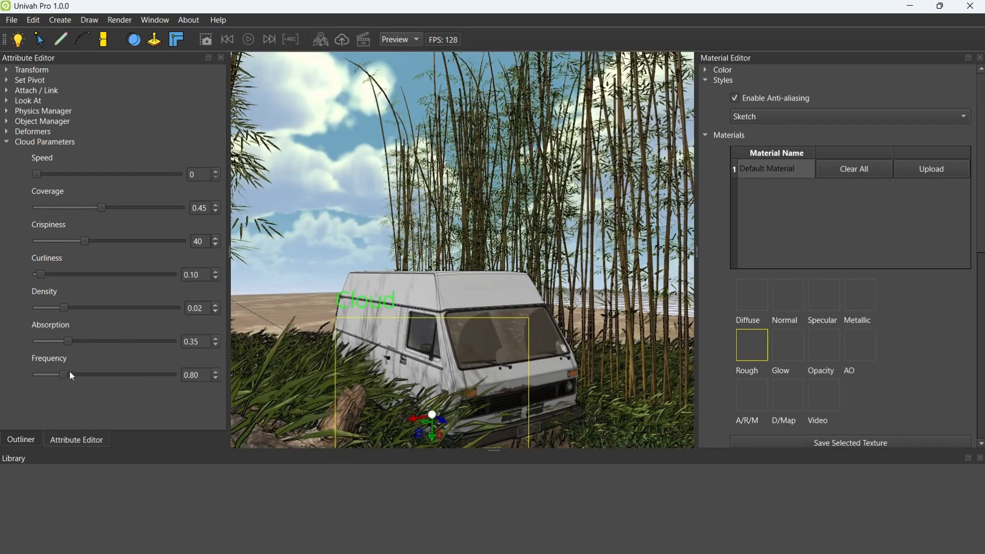
Thin out the clouds by setting their Coverage to 0.31 and Frequency to 0.53
left_click_drag(66, 374, 57, 379)
middle_click_drag(359, 288, 371, 241)
left_click_drag(101, 207, 80, 206)
left_click_drag(57, 375, 53, 376)
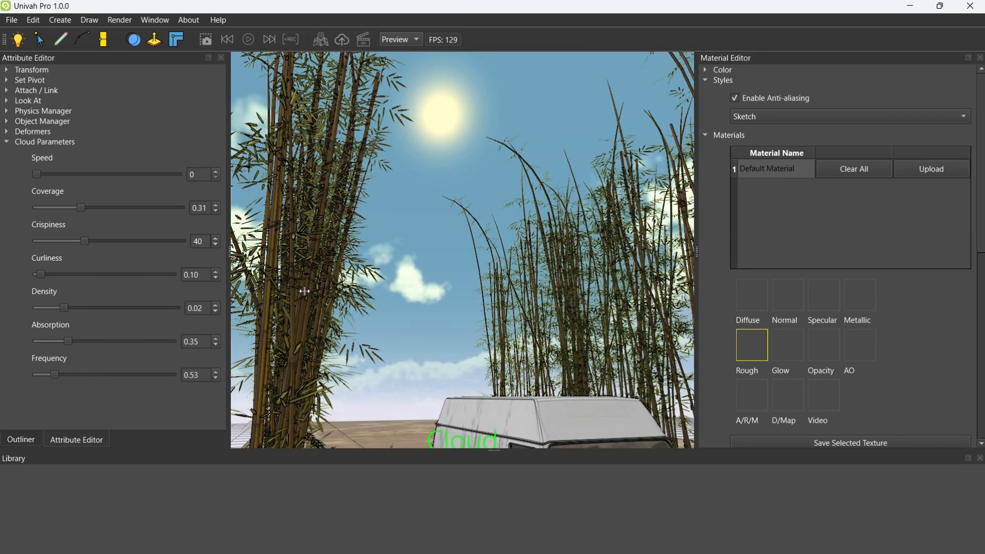
middle_click_drag(305, 288, 544, 283)
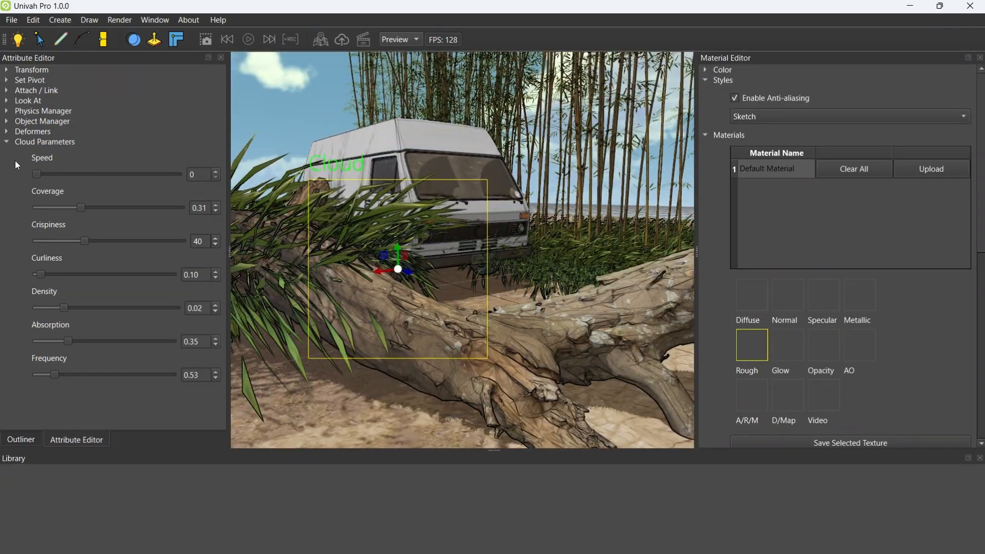
Set the directional light's Sun Angle X to 78 in its Light Parameters
left_click(6, 143)
left_click(7, 441)
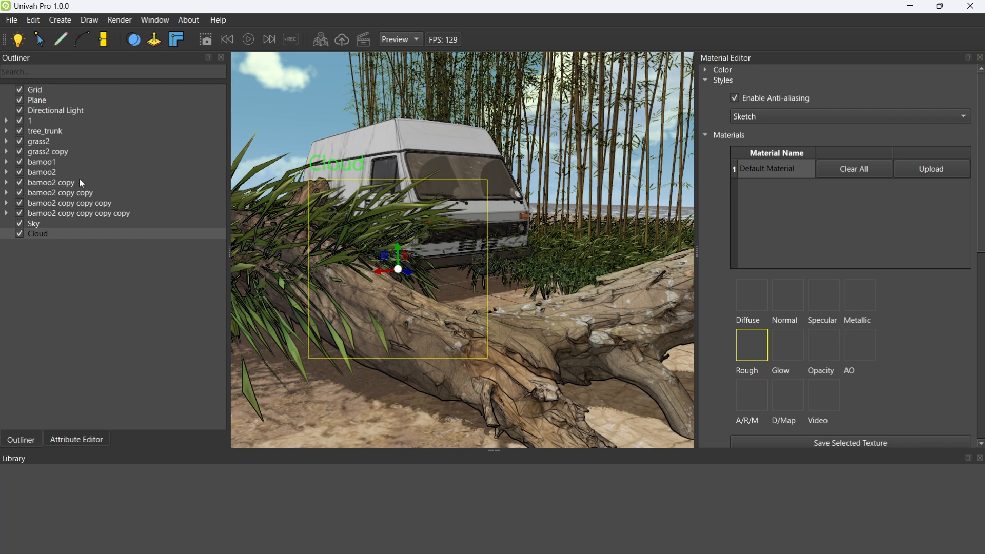
left_click(37, 120)
left_click(55, 110)
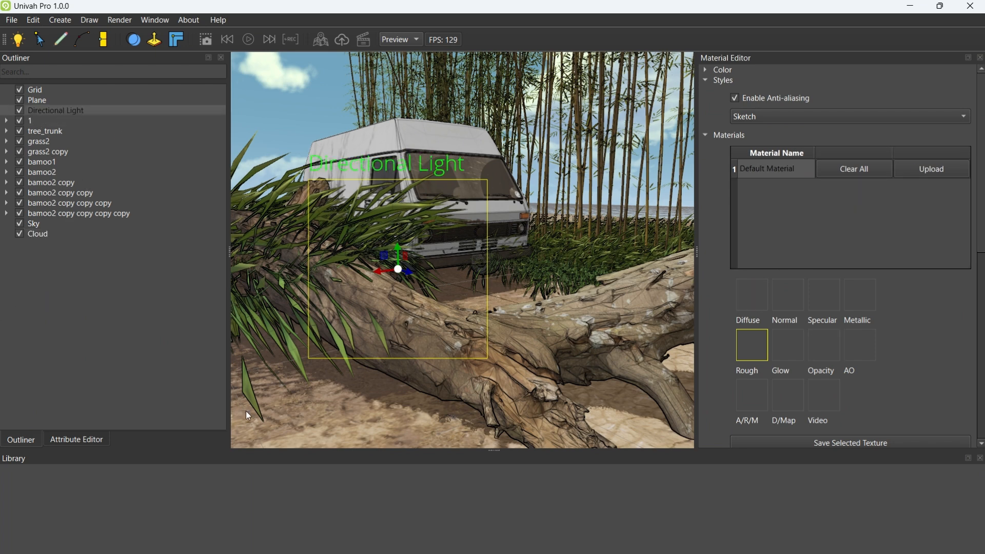
left_click(77, 439)
left_click(7, 143)
left_click_drag(69, 222, 48, 218)
middle_click_drag(443, 217, 521, 245)
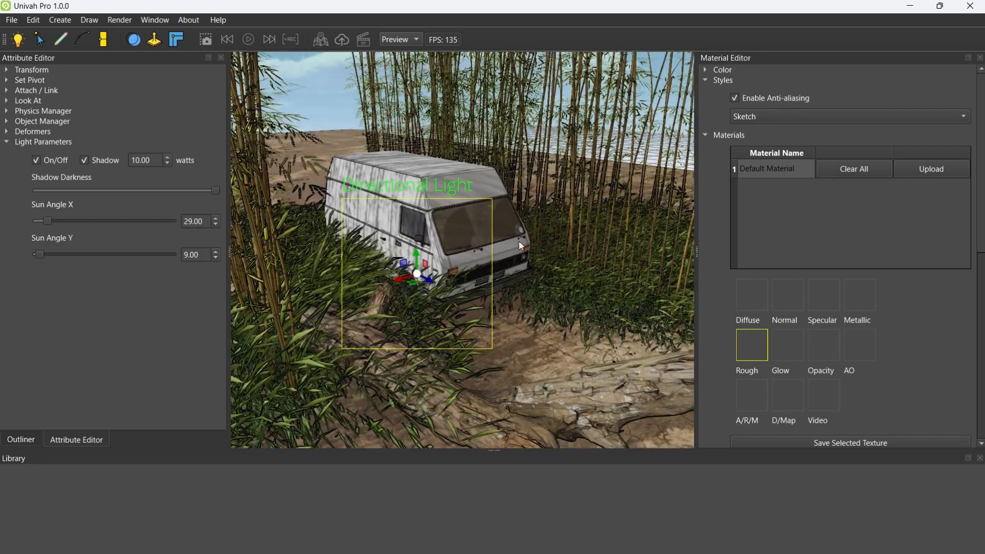
left_click_drag(53, 224, 69, 220)
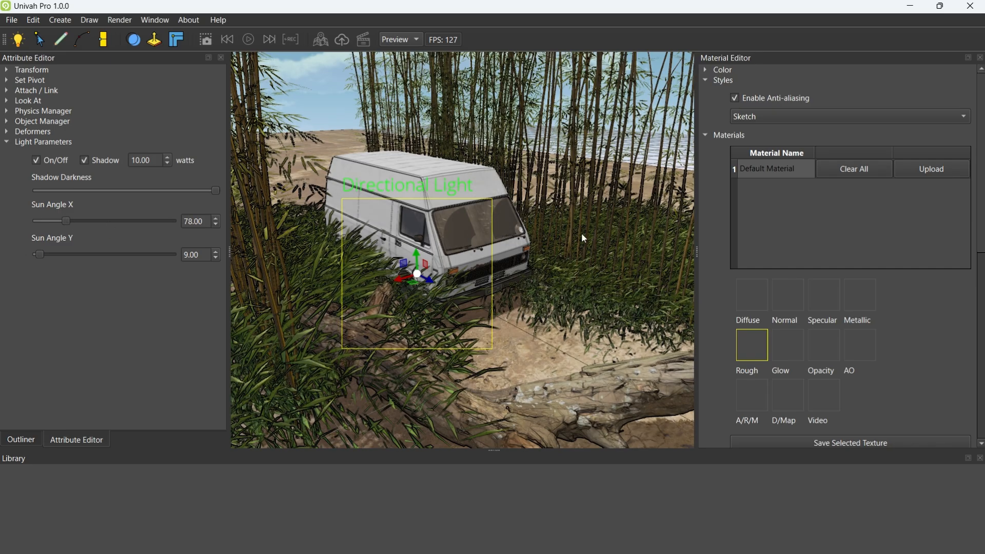
Add a point light and position it just behind the van's rear bumper
middle_click_drag(581, 232, 410, 264)
left_click(60, 19)
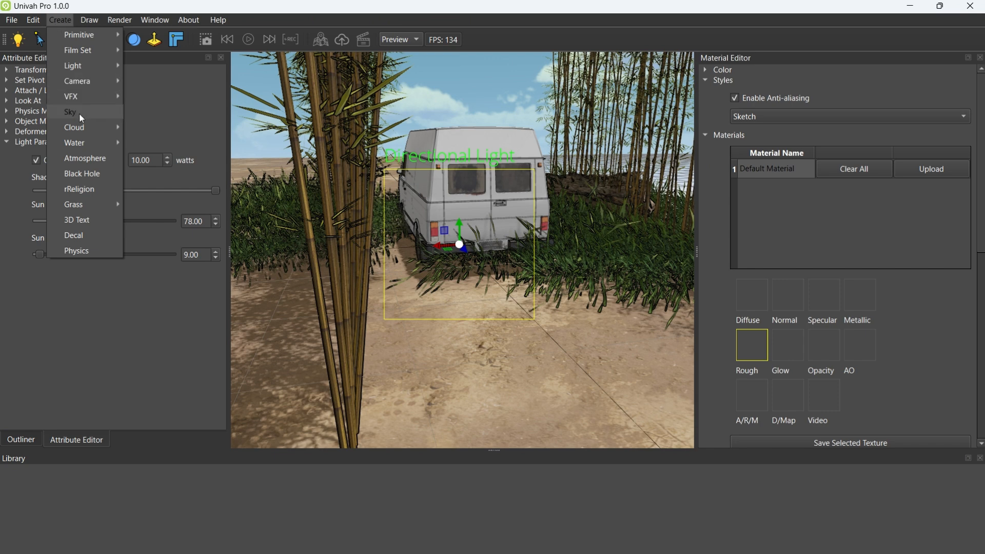
mouse_move(100, 68)
left_click(164, 101)
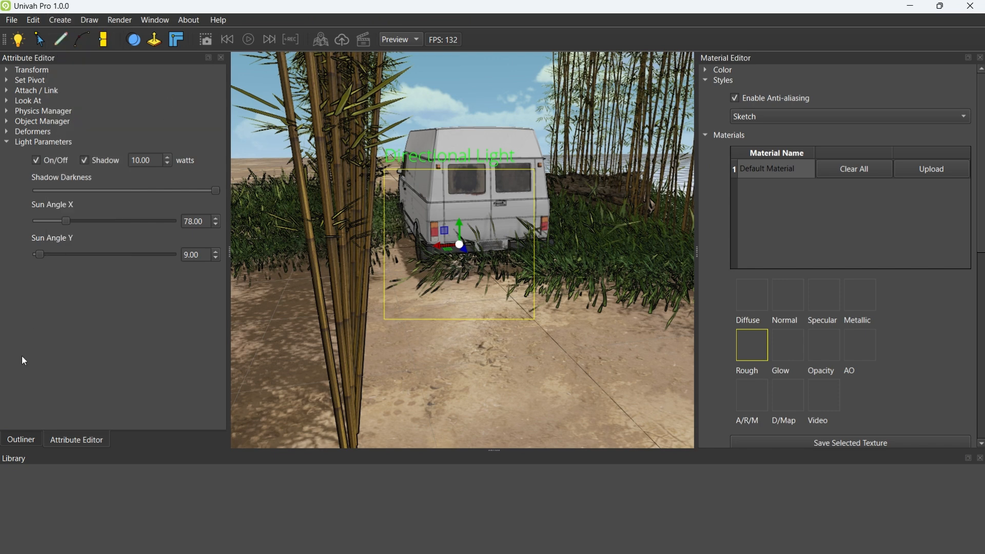
left_click(39, 244)
left_click_drag(453, 260, 426, 240)
middle_click_drag(580, 218, 662, 221)
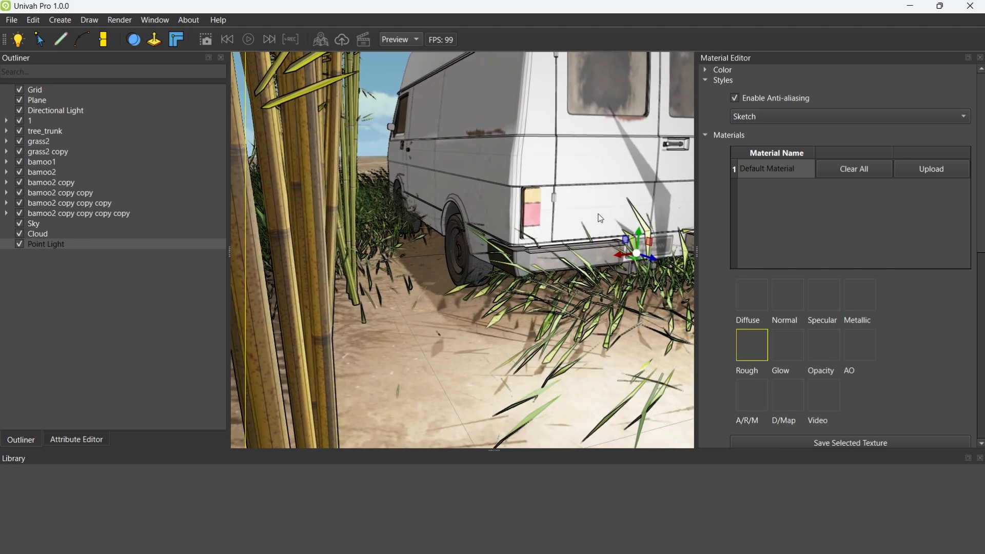
Change the point light's colour to red with R 255, G 10 and B 10
left_click(704, 69)
left_click(923, 92)
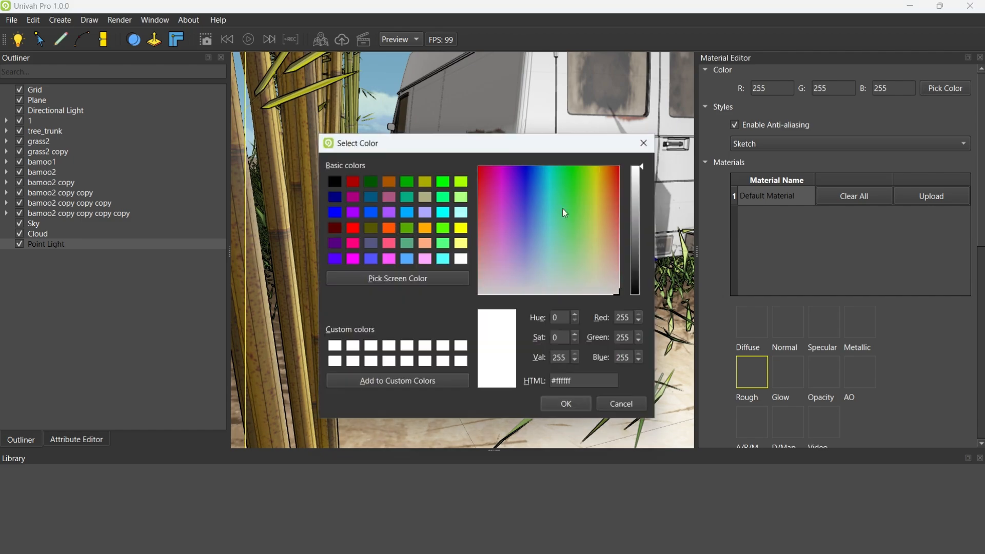
left_click(486, 187)
left_click_drag(485, 137, 245, 148)
left_click_drag(249, 205, 403, 175)
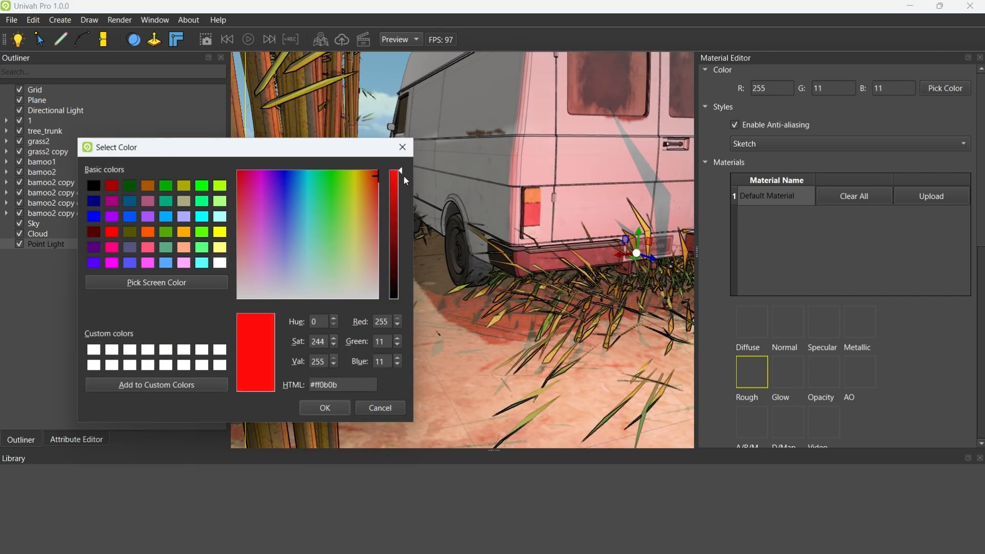
left_click(324, 408)
Examine the red light's effect on the van's rear and the surrounding ground from several angles
middle_click_drag(532, 282, 551, 266)
scroll(492, 286, "up", 3)
scroll(551, 266, "up", 3)
left_click_drag(539, 266, 475, 300)
middle_click_drag(476, 300, 451, 312)
scroll(467, 266, "down", 5)
scroll(464, 260, "up", 5)
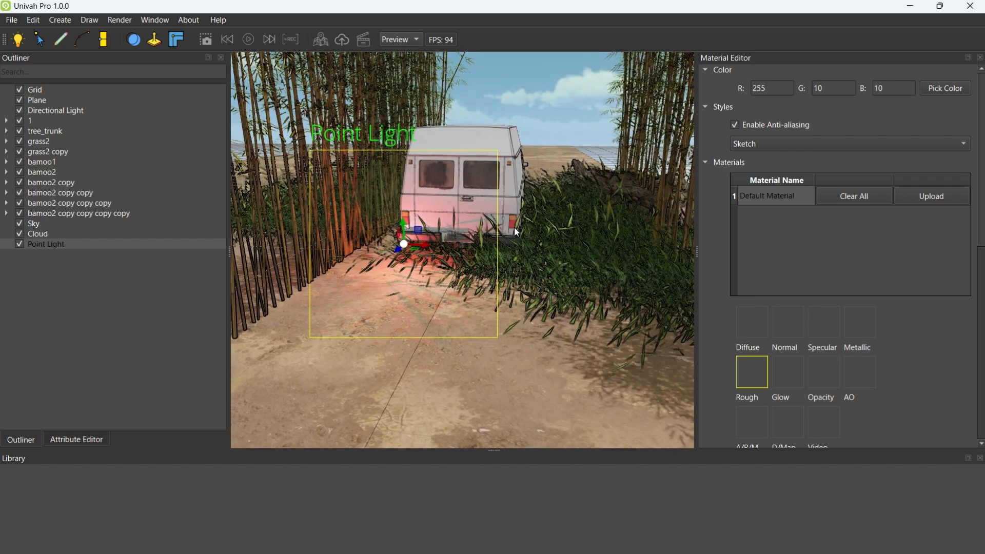
Lower the PBR Roughness to 0.16 and view the van's front and the ground around the tree trunk
middle_click_drag(550, 224, 565, 288)
scroll(488, 243, "up", 5)
left_click(706, 161)
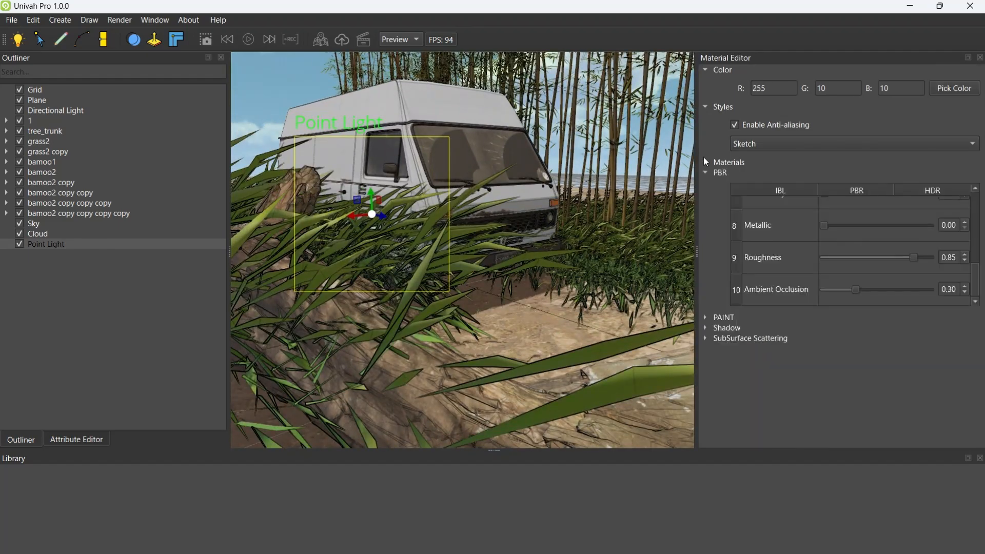
left_click_drag(918, 258, 840, 263)
middle_click_drag(513, 348, 544, 347)
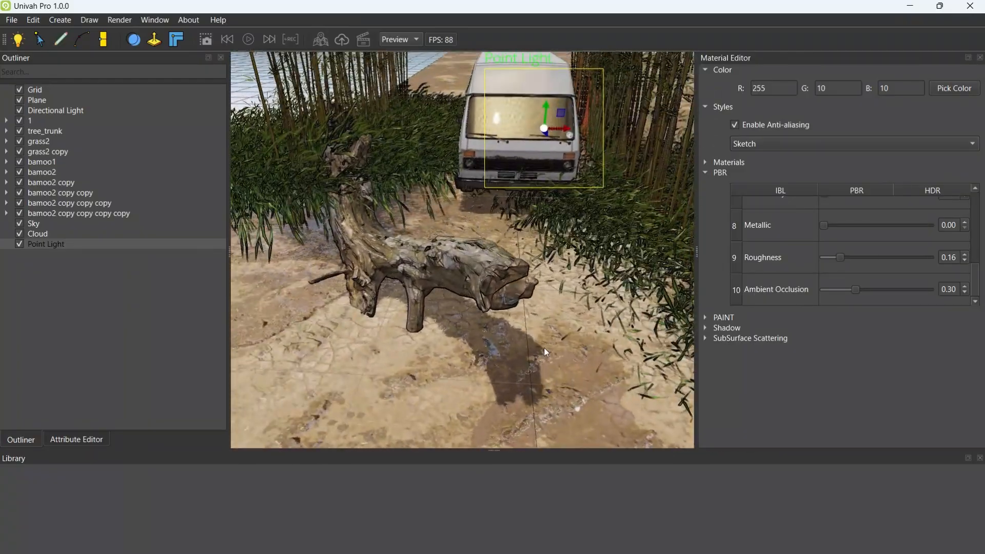
Select the ground plane and show its material texture maps
left_click(38, 100)
left_click(705, 162)
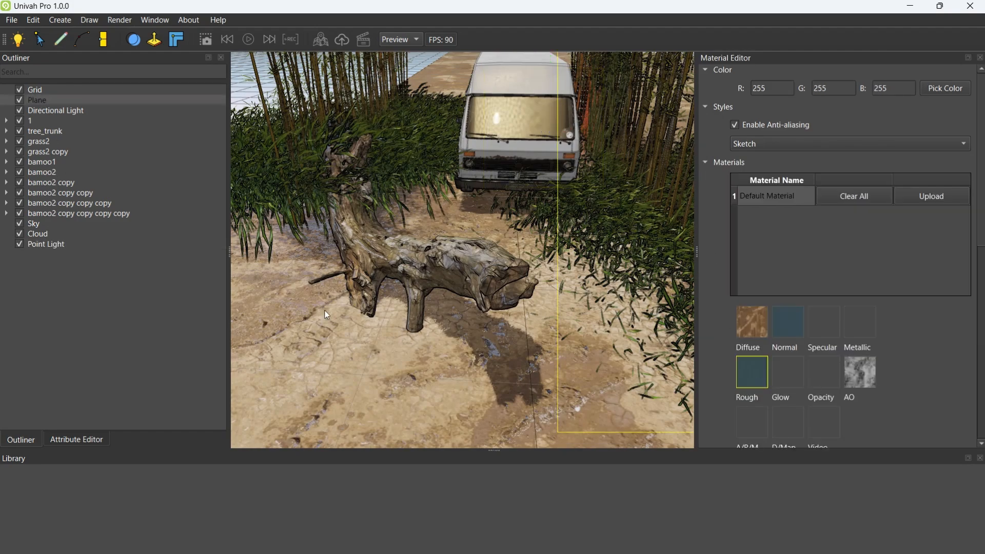
middle_click_drag(325, 310, 445, 347)
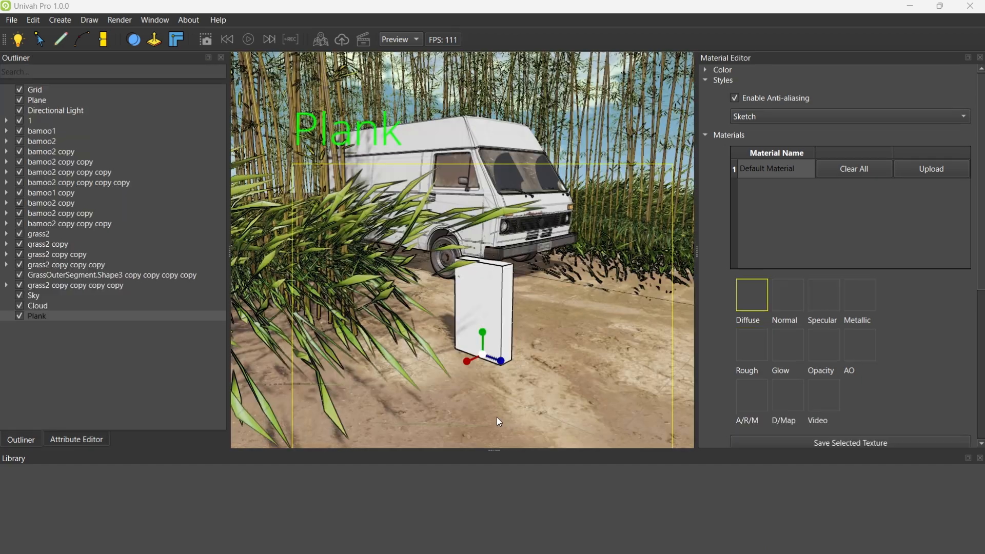
Stretch the plank into a taller board and raise it so it stands on the dirt road in front of the van
left_click(534, 343)
key("w")
left_click_drag(486, 337, 475, 237)
mouse_move(522, 250)
middle_mouse_down()
mouse_move(456, 258)
mouse_move(471, 307)
mouse_move(516, 274)
mouse_move(519, 251)
middle_mouse_up()
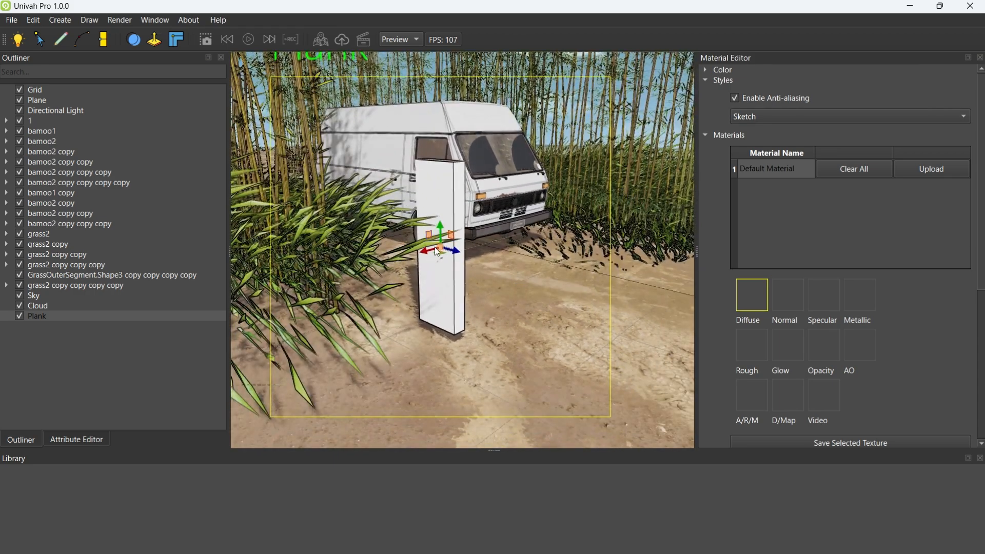
mouse_move(439, 228)
left_mouse_down()
mouse_move(439, 239)
mouse_move(439, 219)
left_mouse_up()
key("r")
middle_click_drag(486, 232, 531, 310)
Load distressed_painted_planks_diff_4k.jpg as the plank's Diffuse map and zoom in on the surface
left_click(749, 299)
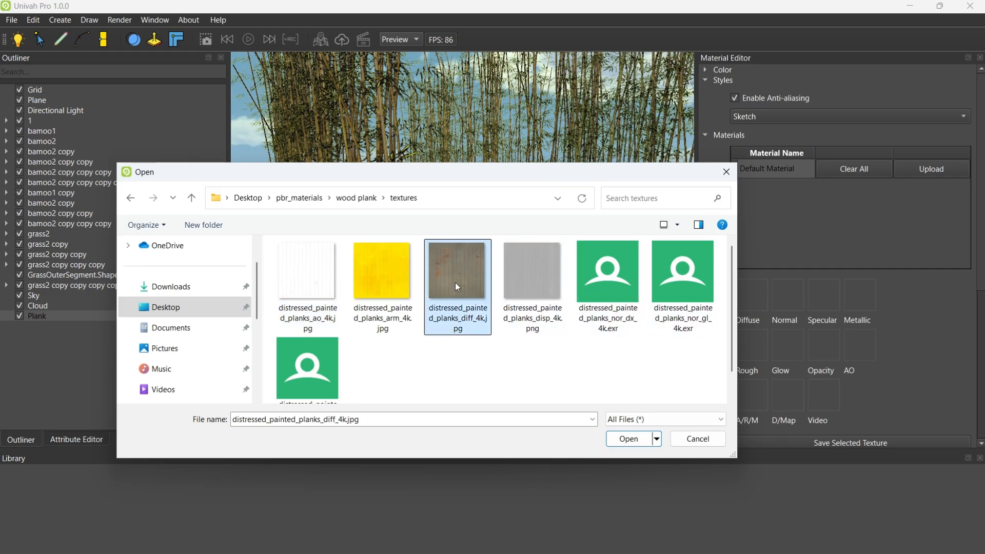
left_click(614, 441)
mouse_move(500, 318)
middle_mouse_down()
mouse_move(454, 288)
mouse_move(537, 287)
mouse_move(455, 287)
mouse_move(418, 222)
mouse_move(497, 268)
mouse_move(485, 324)
middle_mouse_up()
scroll(454, 288, "up", 4)
scroll(497, 267, "up", 3)
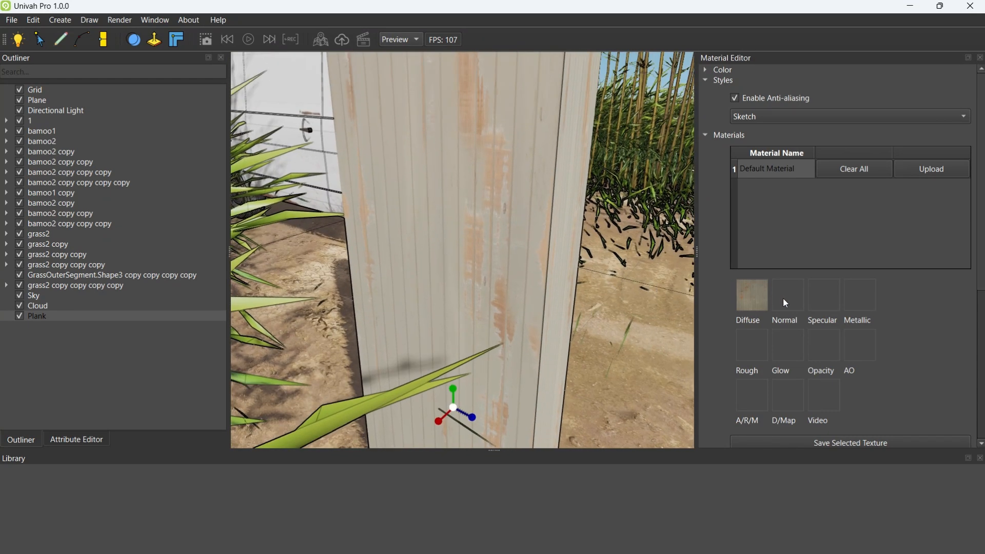
Load distressed_painted_planks_nor_dx_4k.exr as the plank's Normal map and distressed_painted_planks_ao_4k.jpg as its AO map
left_click(786, 301)
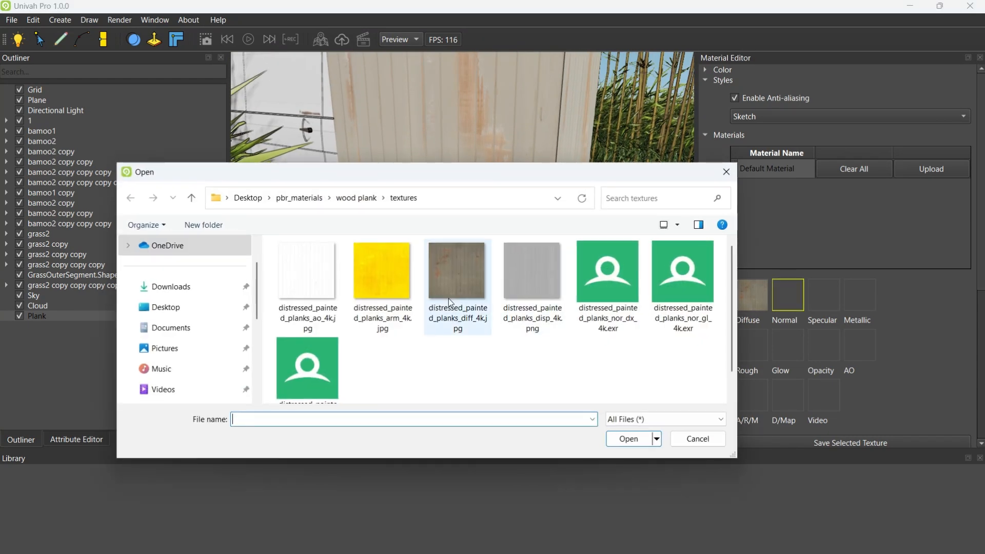
left_click(598, 282)
left_click(627, 439)
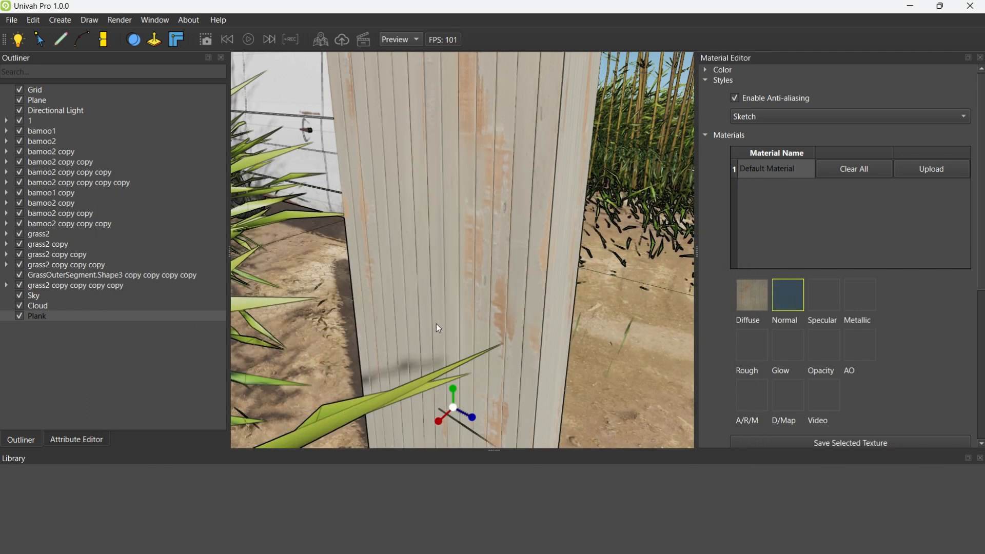
left_click(860, 345)
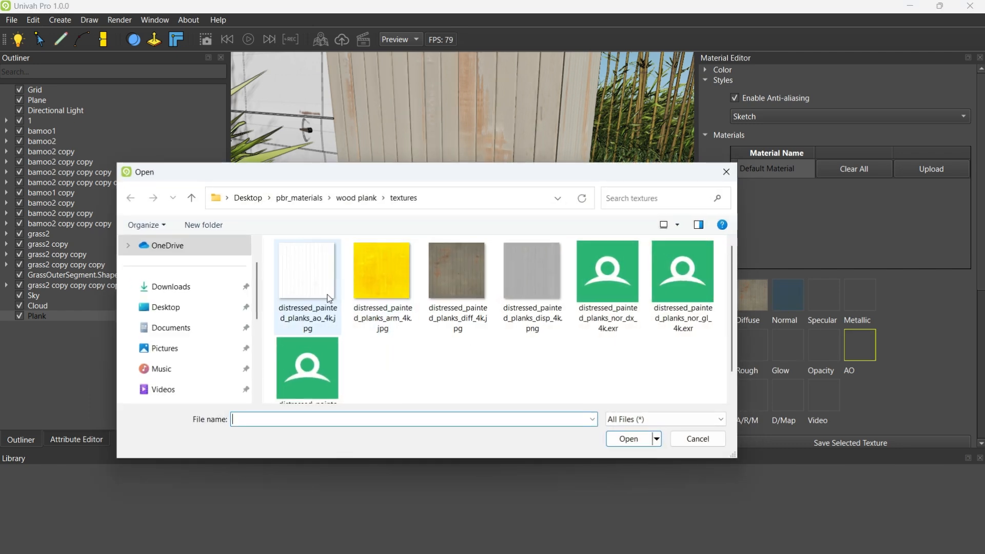
left_click(628, 439)
scroll(547, 321, "down", 5)
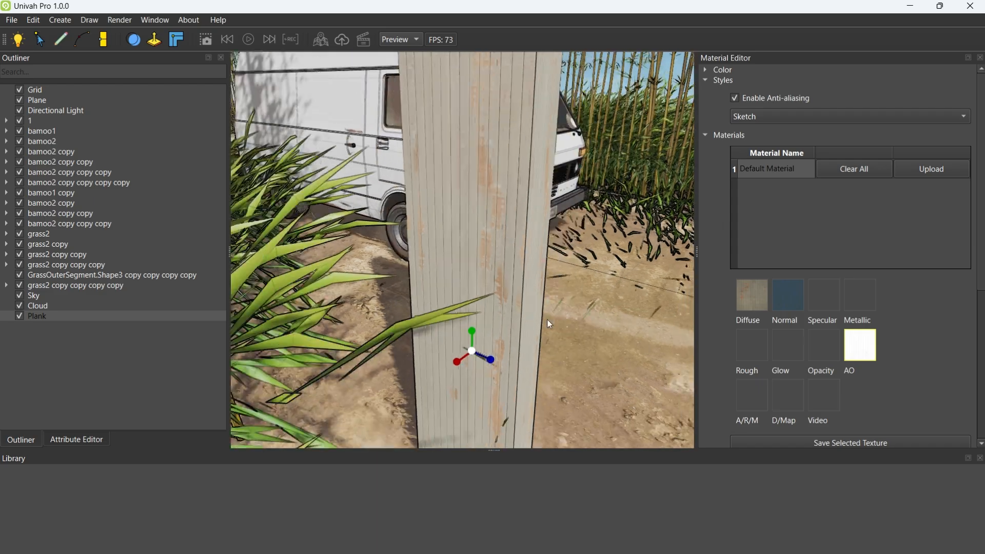
Slim the plank into a narrow fence board and move it to the grass edge beside the bamboo
right_click_drag(547, 320, 547, 265)
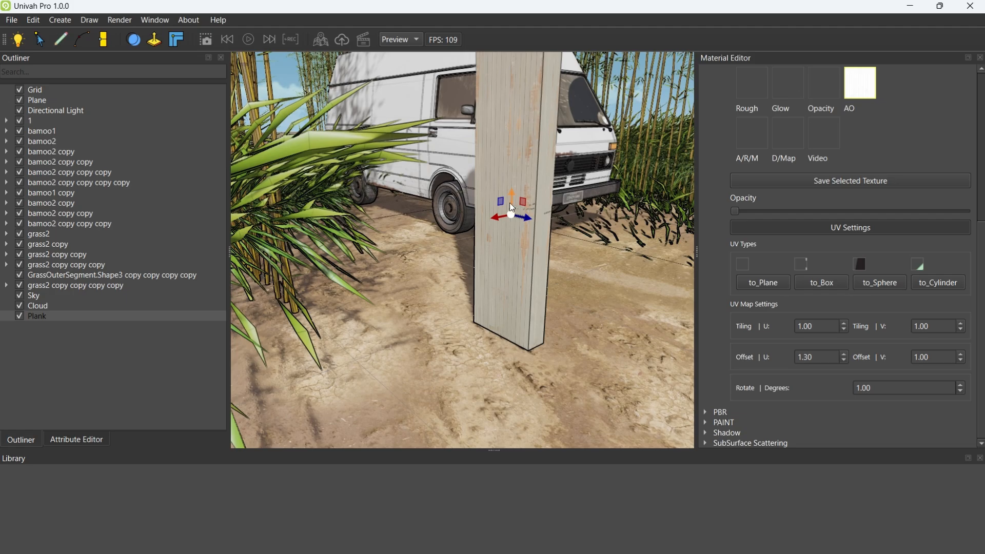
left_click_drag(495, 217, 337, 247)
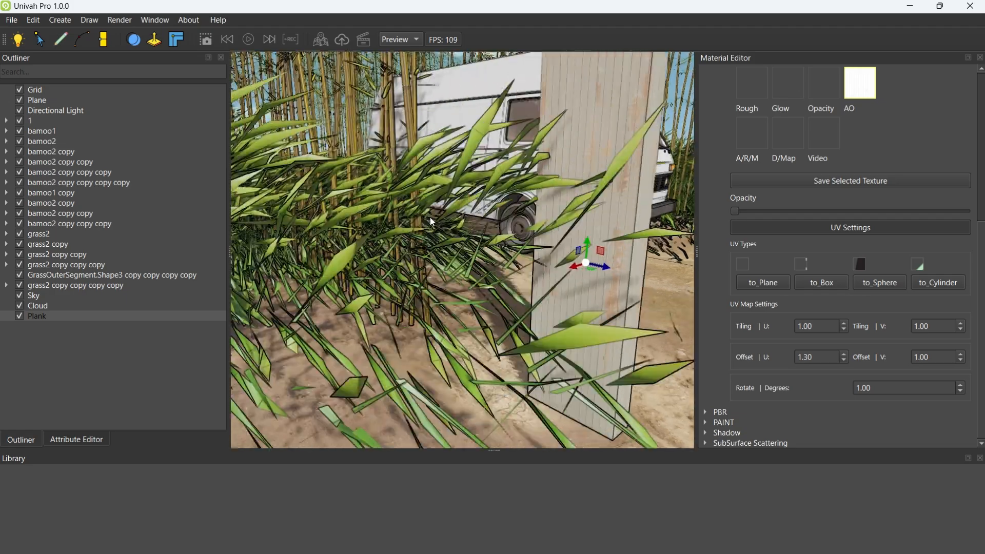
right_click_drag(430, 221, 587, 245)
scroll(487, 214, "down", 4)
left_click_drag(588, 246, 555, 256)
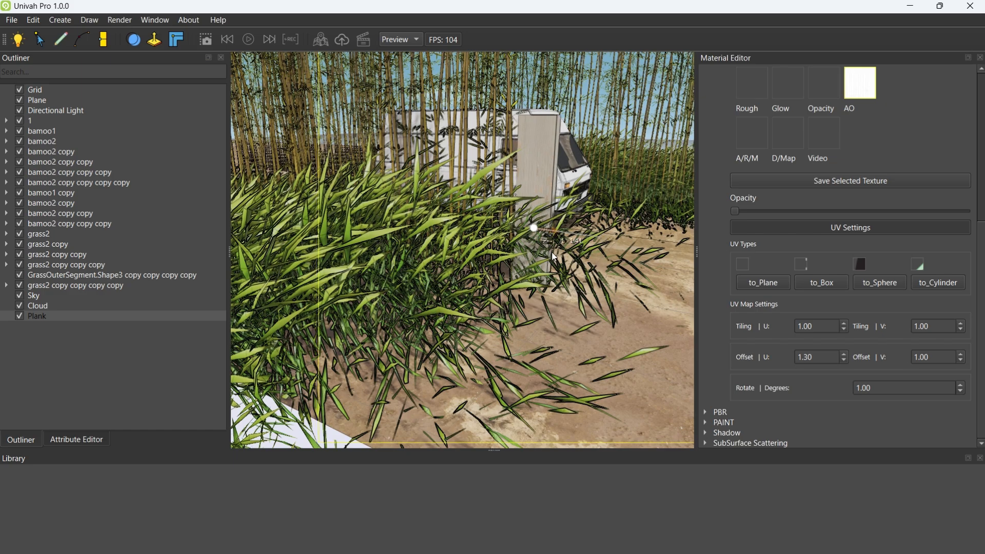
right_click_drag(586, 255, 502, 299)
scroll(478, 288, "up", 3)
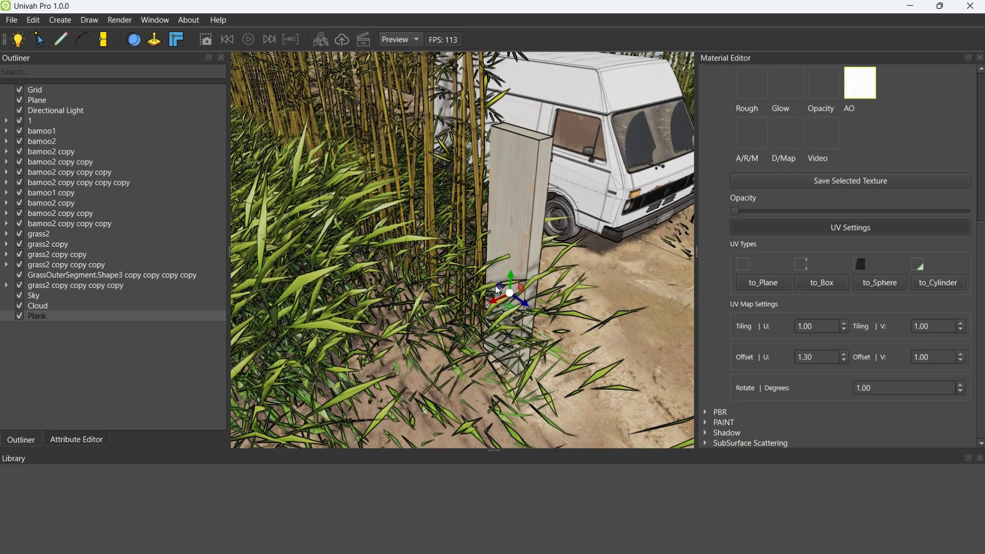
Rotate the plank slightly so it leans, and duplicate it
key("e")
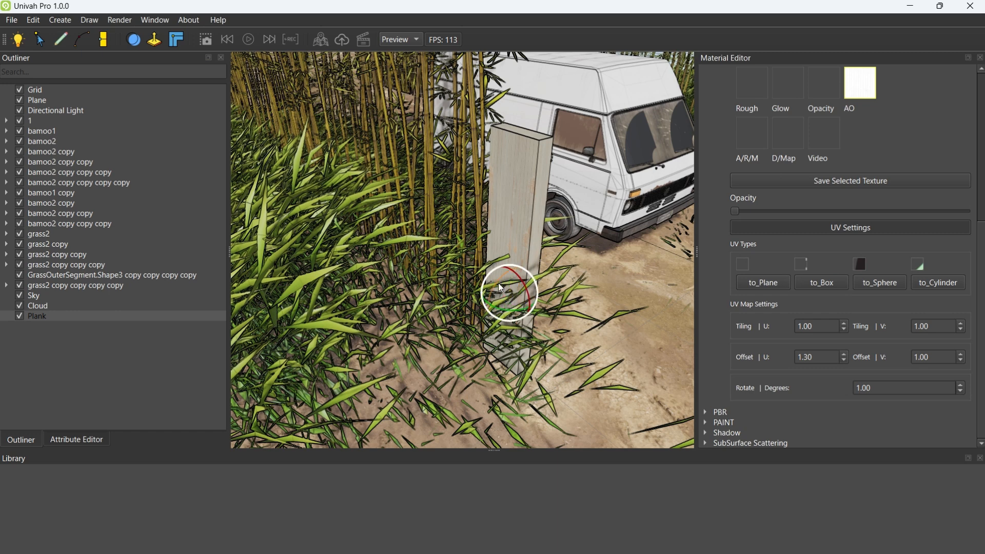
left_click(75, 442)
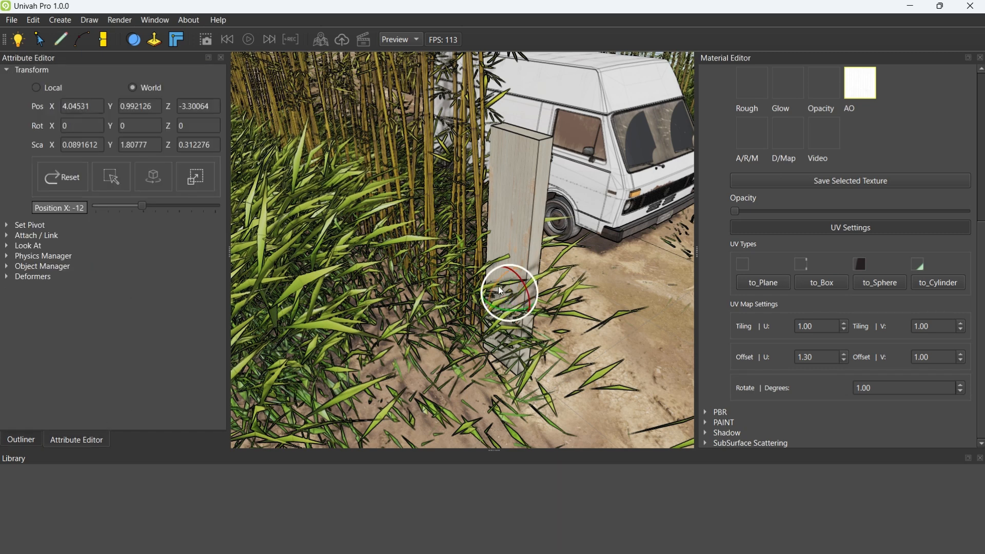
left_click_drag(501, 291, 473, 277)
middle_click_drag(520, 284, 548, 324)
left_click(21, 439)
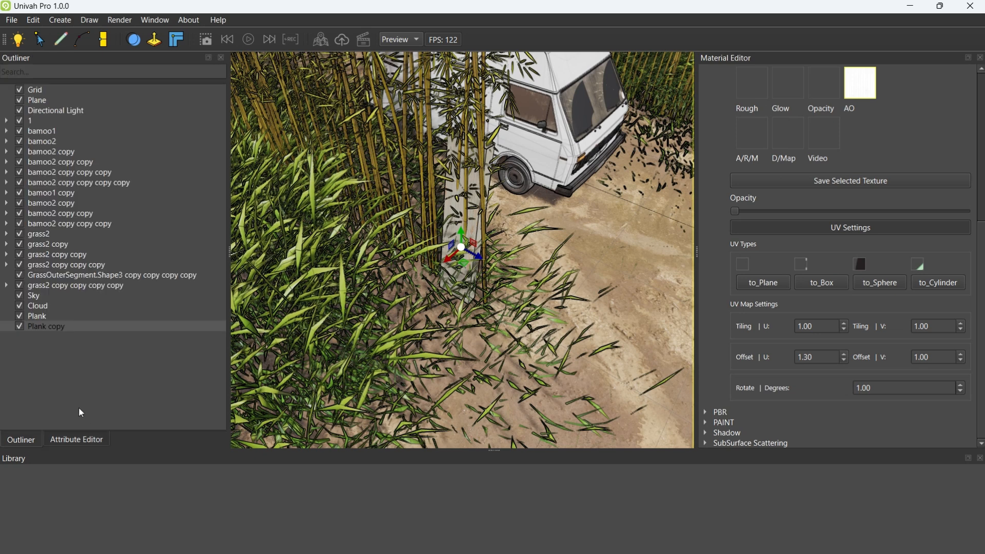
Duplicate the plank three more times and space the copies in a fence row along the grass edge
left_click_drag(477, 256, 589, 316)
middle_click_drag(589, 317, 503, 278)
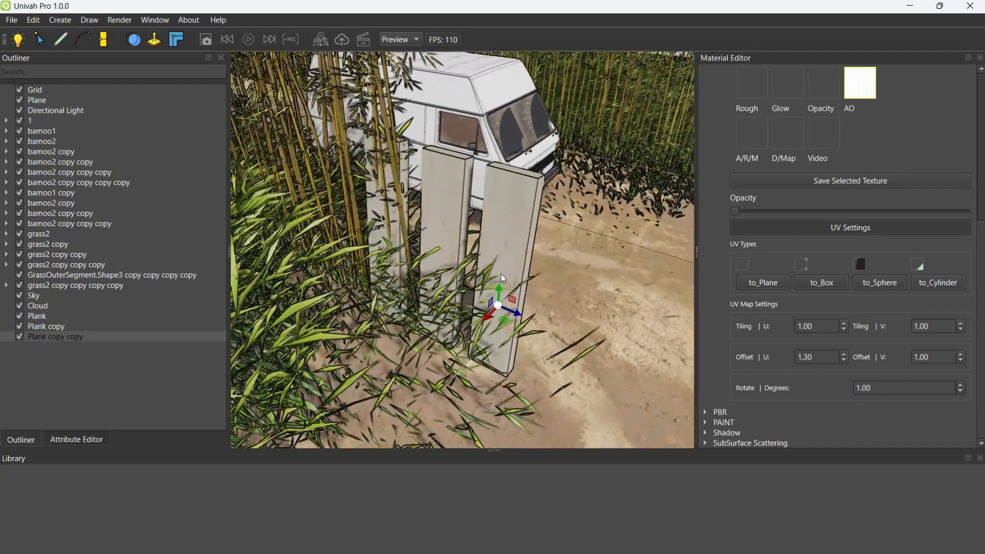
left_click_drag(512, 322, 336, 276)
middle_click_drag(452, 302, 422, 283)
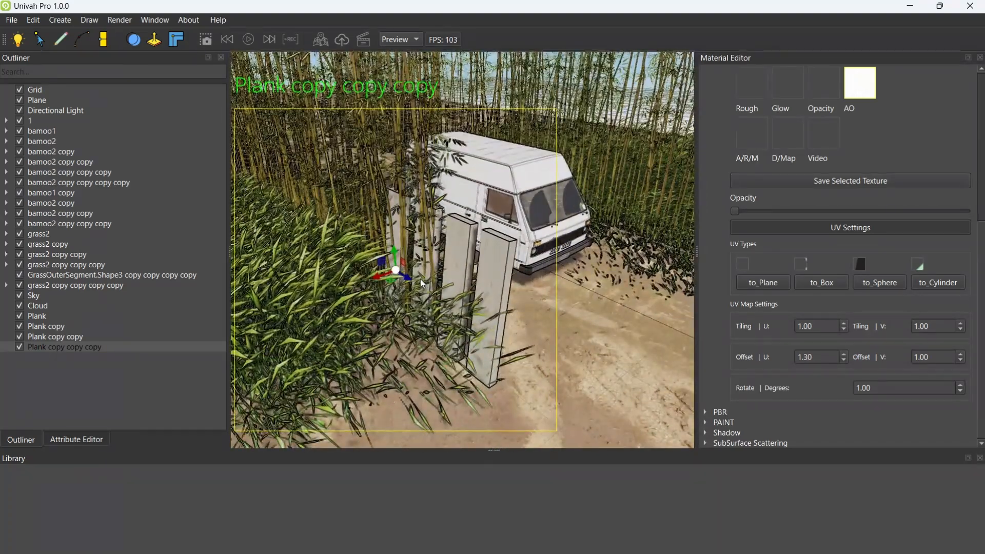
left_click_drag(414, 280, 380, 268)
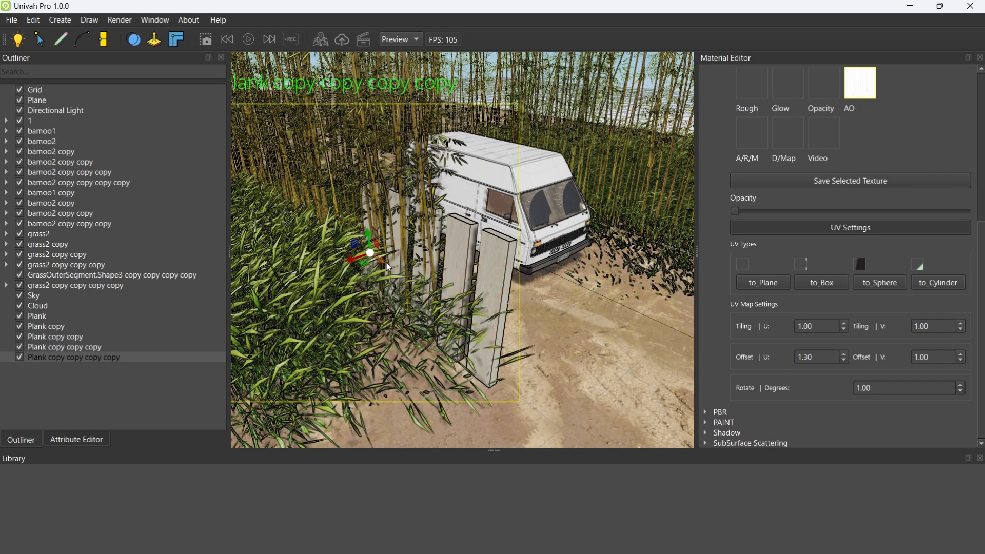
Duplicate another plank, turn it horizontal and align it as a crossbar across the upright fence planks
key("ctrl+d")
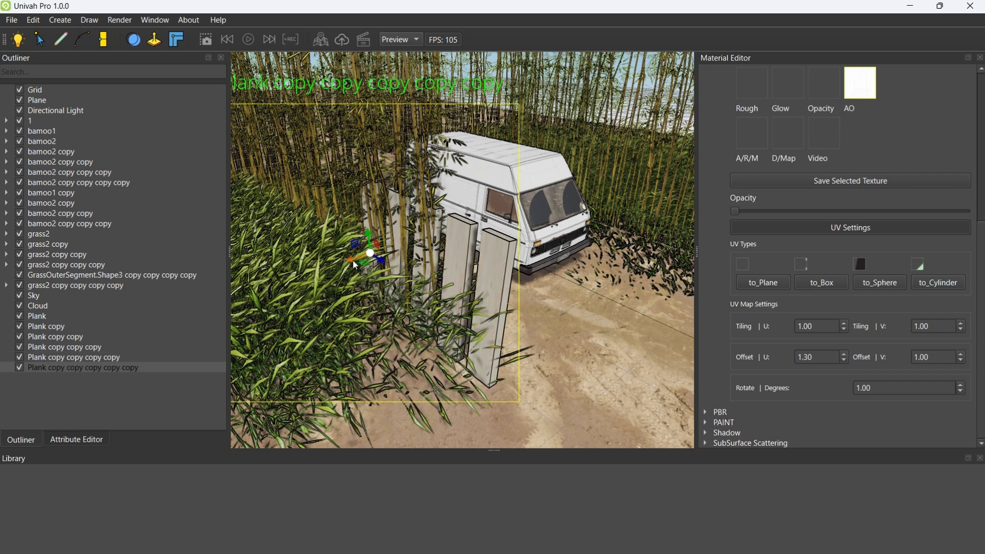
left_click_drag(353, 262, 435, 250)
key("w")
mouse_move(436, 251)
middle_mouse_down()
mouse_move(485, 291)
mouse_move(397, 282)
mouse_move(444, 265)
middle_mouse_up()
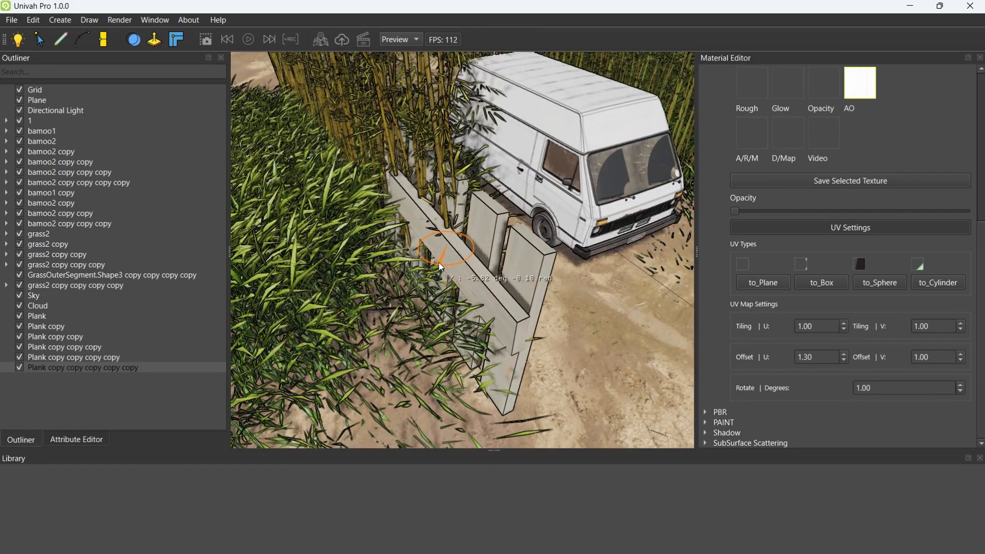
mouse_move(438, 263)
left_mouse_down()
mouse_move(451, 211)
mouse_move(451, 239)
mouse_move(437, 259)
left_mouse_up()
key("w")
middle_click_drag(437, 260, 483, 118)
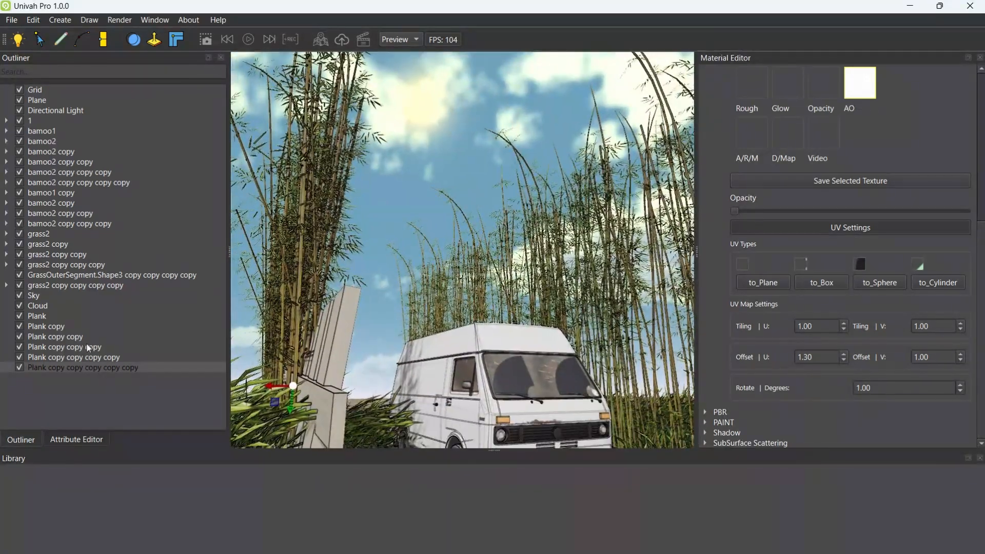
Select the Cloud and set its Speed to 773 and Frequency to 0.23 in the Cloud Parameters
left_click(42, 305)
middle_click_drag(383, 250, 410, 189)
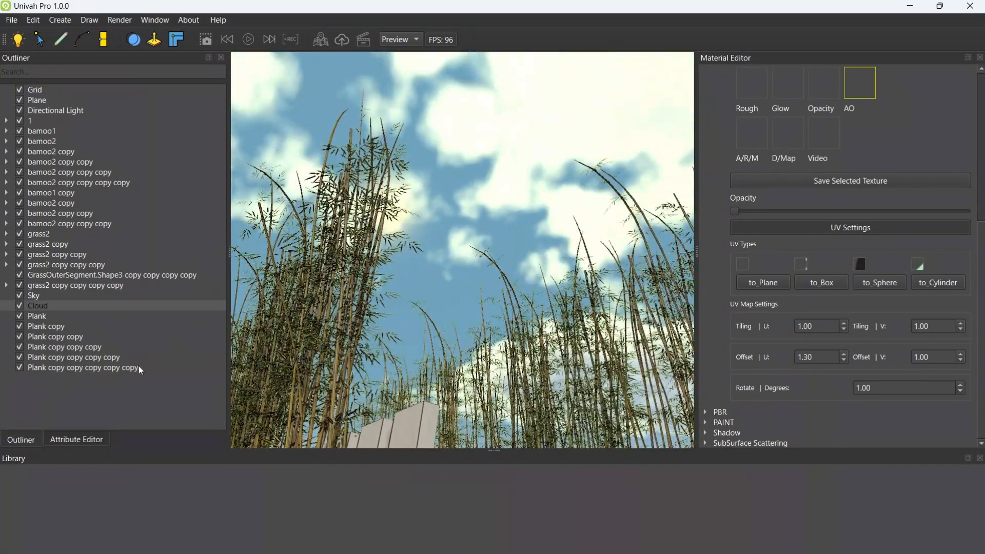
left_click(71, 436)
left_click(6, 71)
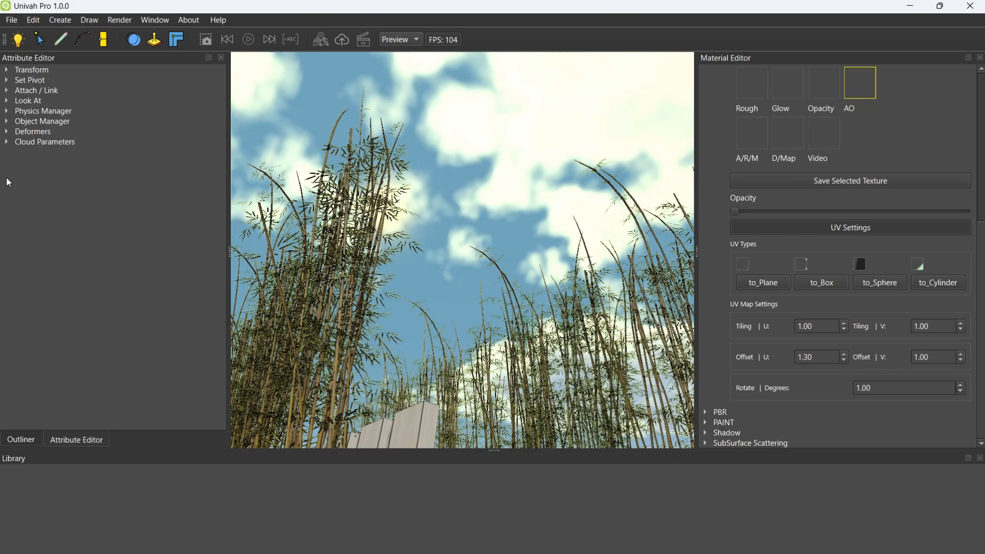
left_click(7, 142)
middle_click_drag(326, 168, 456, 209)
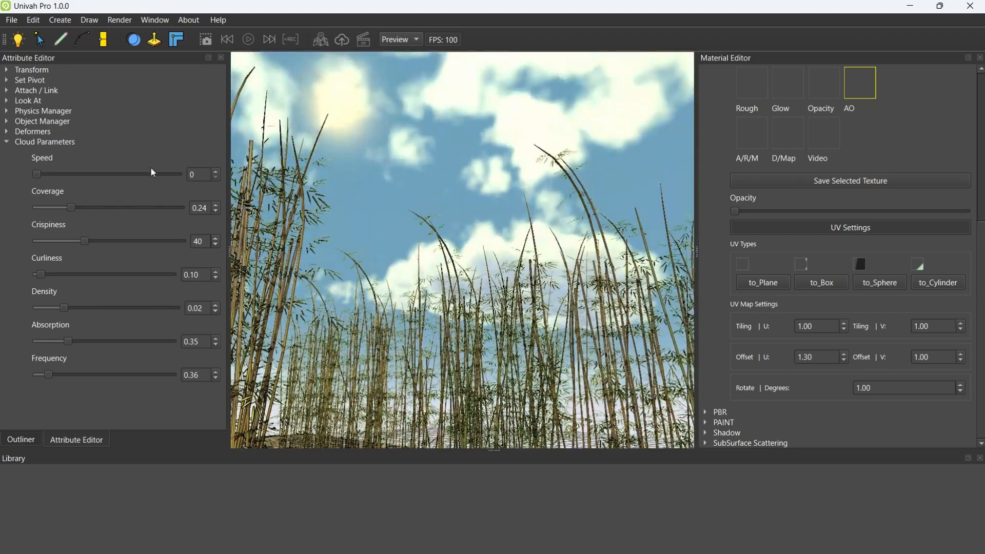
left_click_drag(36, 176, 57, 175)
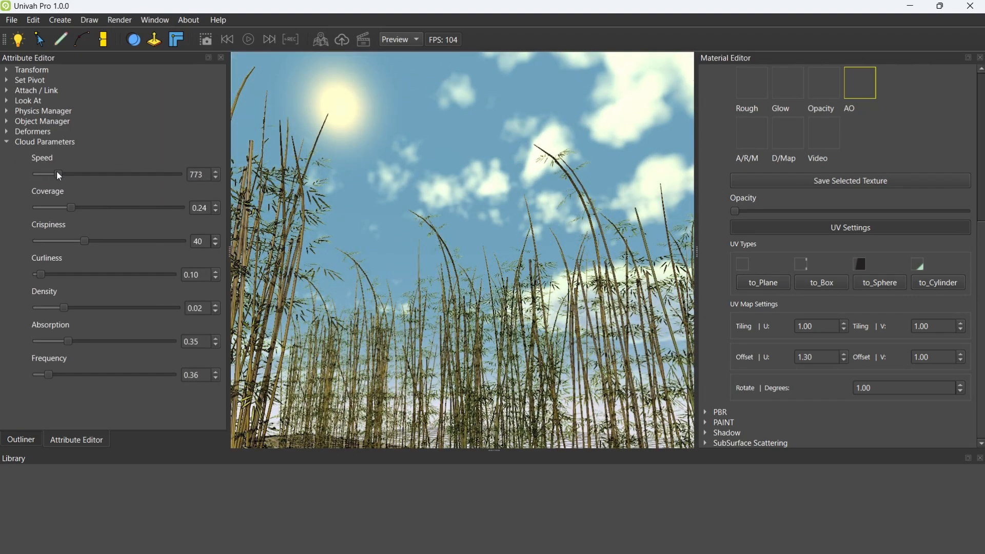
left_click_drag(48, 371, 42, 372)
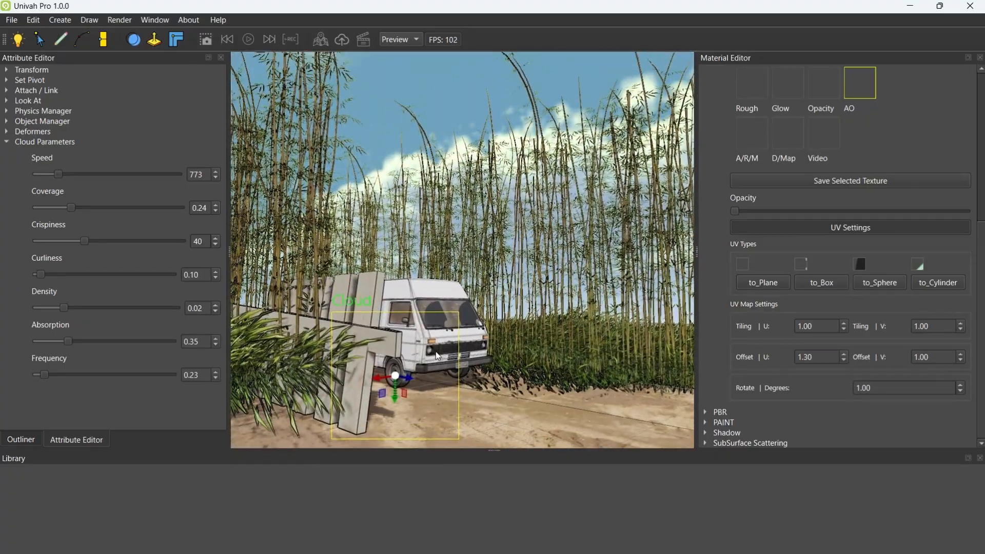
Set the cloud's Speed to 0, Coverage to 0.13 and Frequency to 0.45, checking the sky above the van
left_click_drag(59, 175, 32, 175)
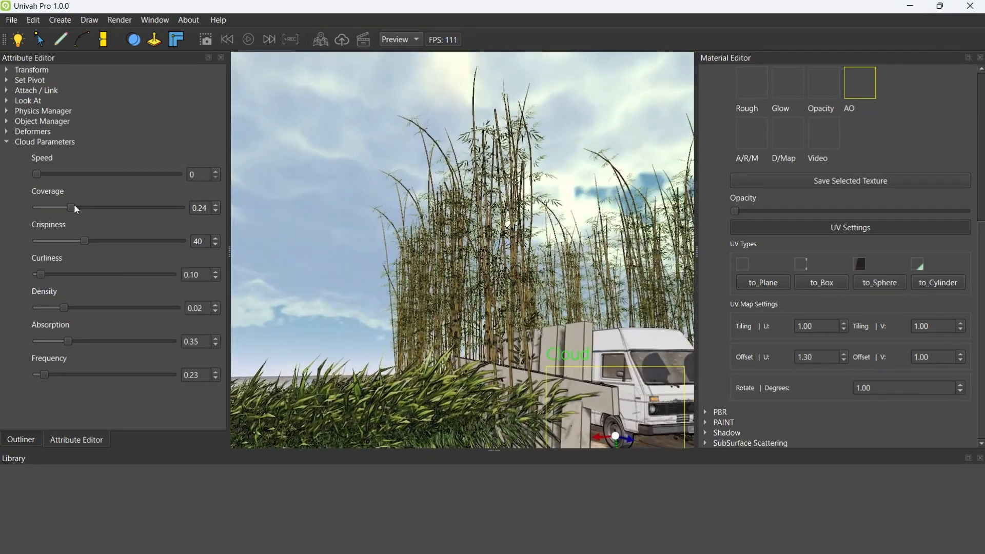
mouse_move(75, 204)
left_mouse_down()
mouse_move(48, 205)
mouse_move(56, 207)
left_mouse_up()
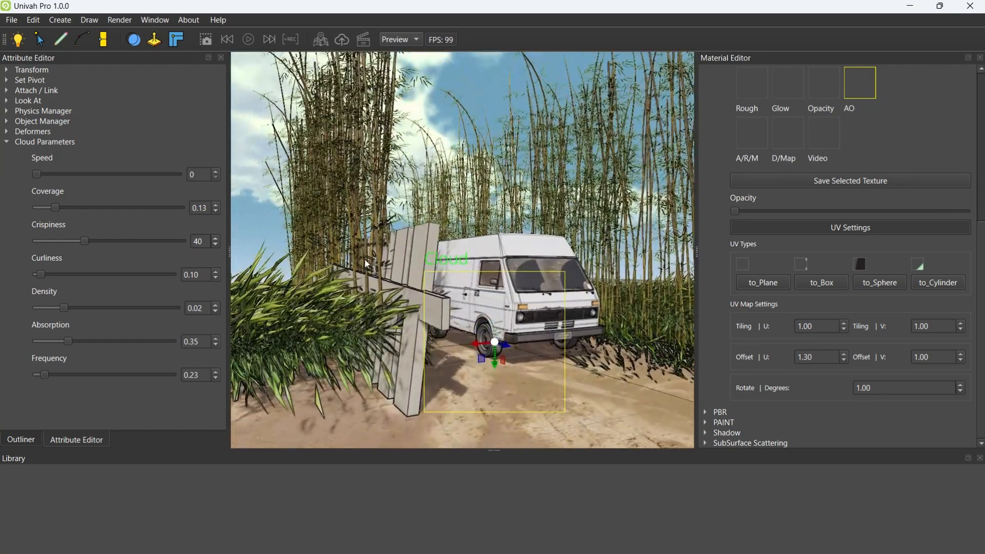
left_click_drag(46, 373, 55, 373)
right_click_drag(467, 190, 598, 123)
right_click_drag(440, 207, 349, 233)
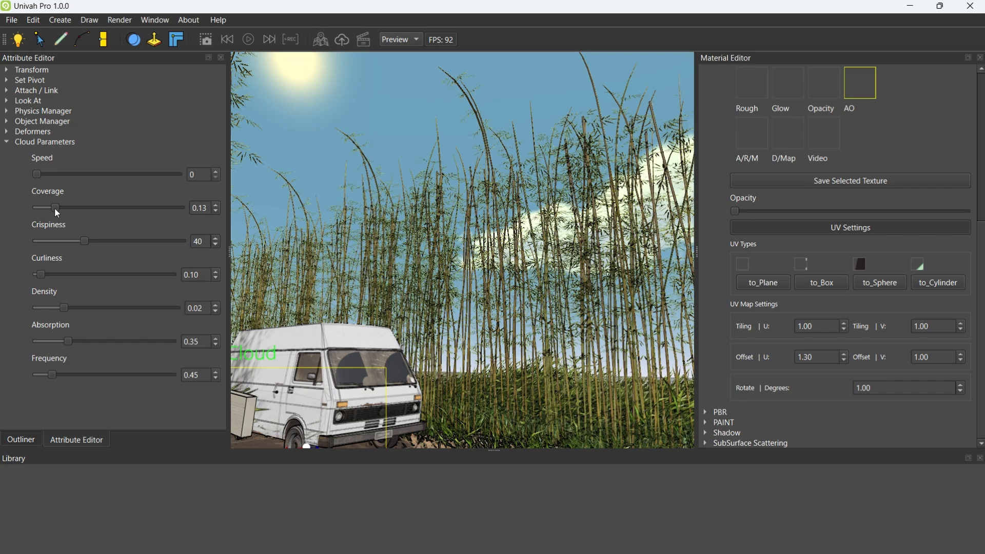
Try a cloud Frequency of 0.30, raise it again and check the sky behind the bamboo
left_click_drag(53, 374, 51, 374)
right_click_drag(508, 251, 382, 251)
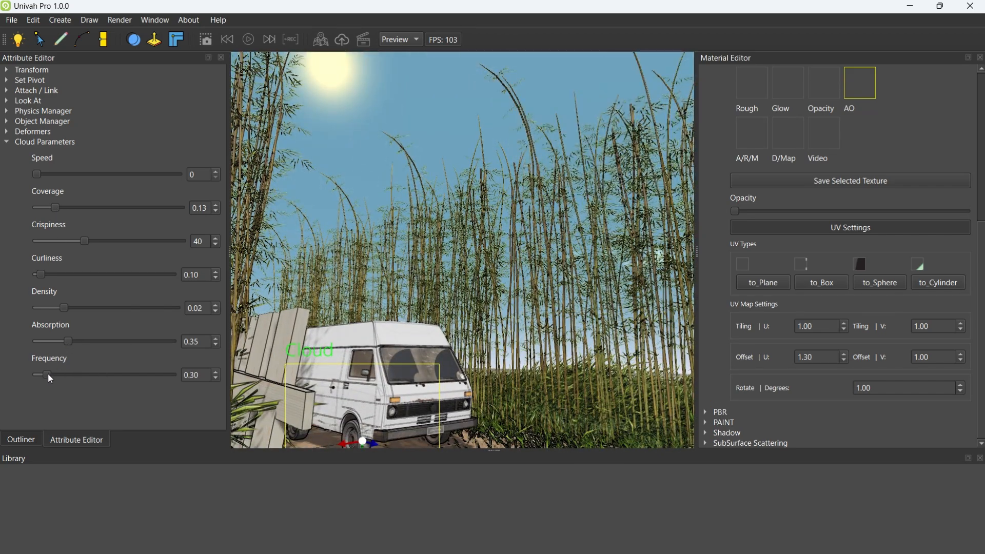
left_click_drag(48, 373, 54, 374)
right_click_drag(436, 247, 412, 289)
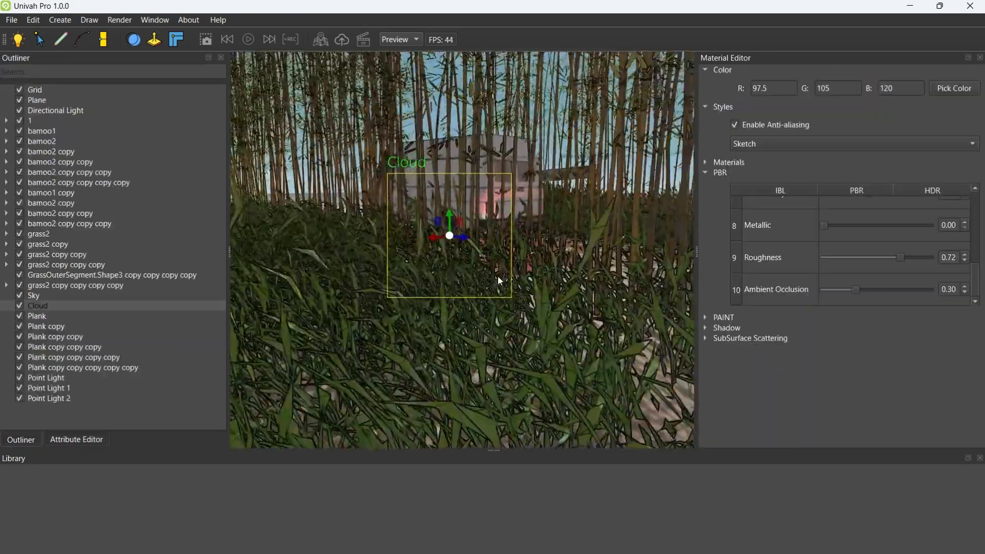
right_click_drag(498, 276, 463, 286)
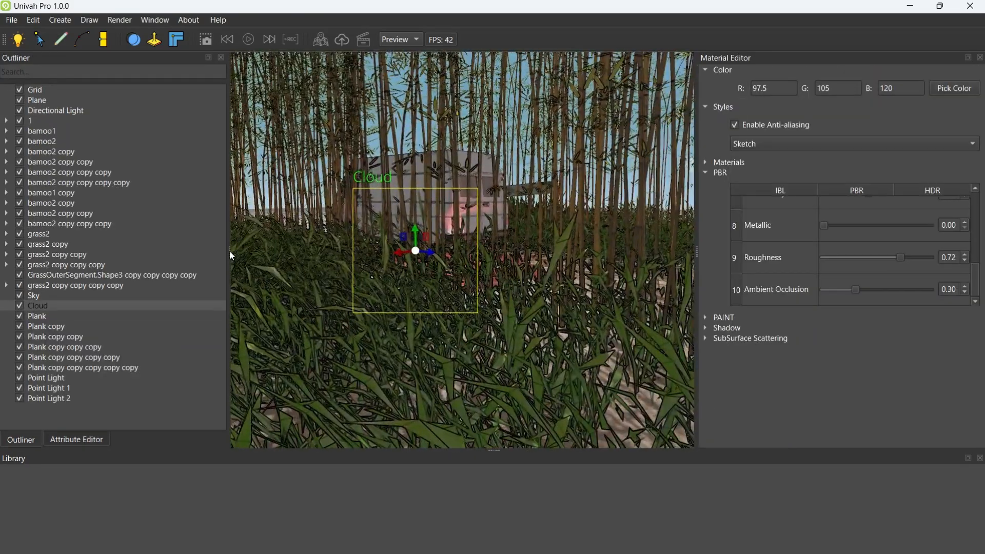
Examine the red light at the van's rear and the yellow headlight glow on its front and the road
right_click_drag(313, 204, 648, 219)
right_click_drag(318, 246, 544, 253)
scroll(543, 253, "up", 5)
scroll(544, 253, "up", 4)
scroll(547, 265, "up", 3)
right_click_drag(490, 227, 585, 262)
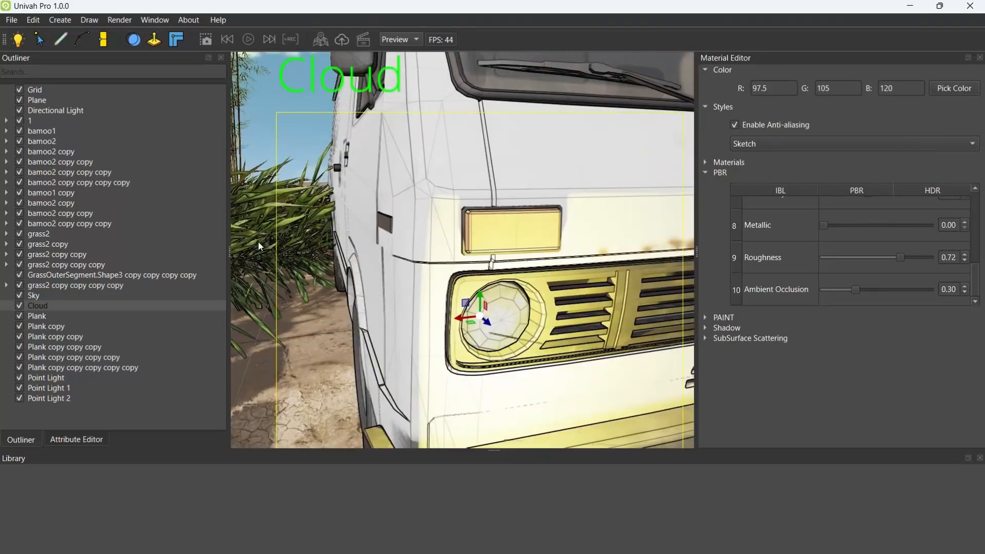
scroll(367, 193, "up", 4)
right_click_drag(257, 241, 322, 227)
scroll(367, 193, "down", 5)
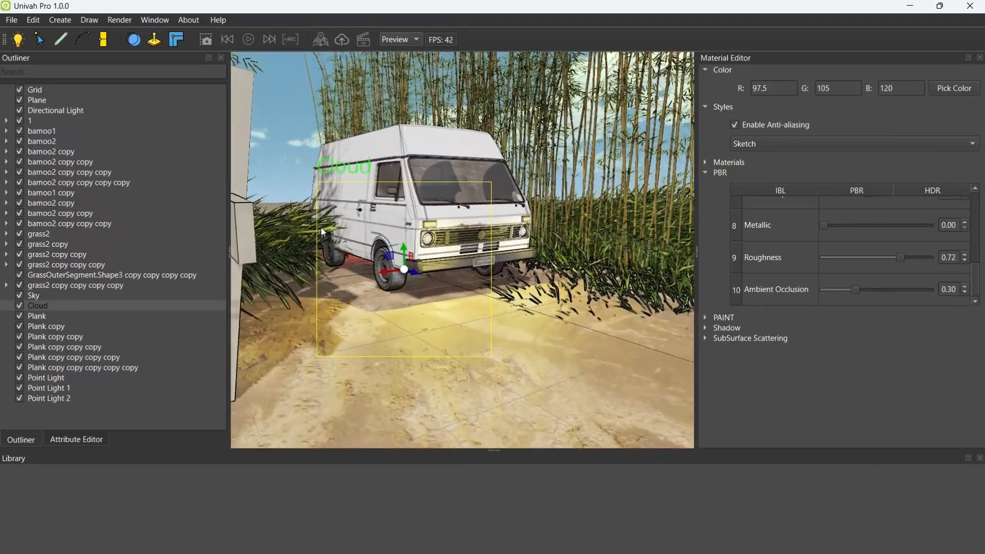
Inspect the posed man model and its body and accessory parts from the front and behind, including full screen
scroll(321, 227, "up", 1)
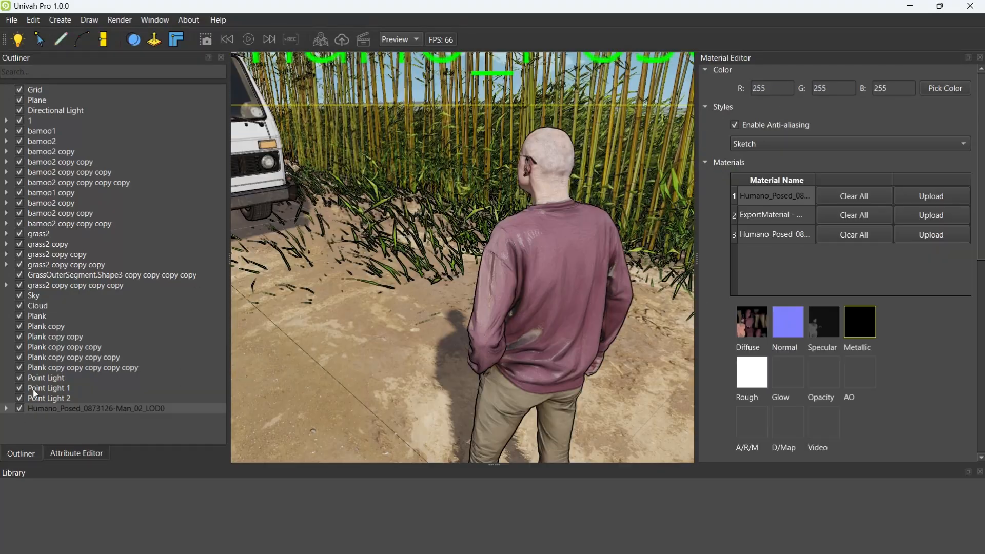
left_click(83, 420)
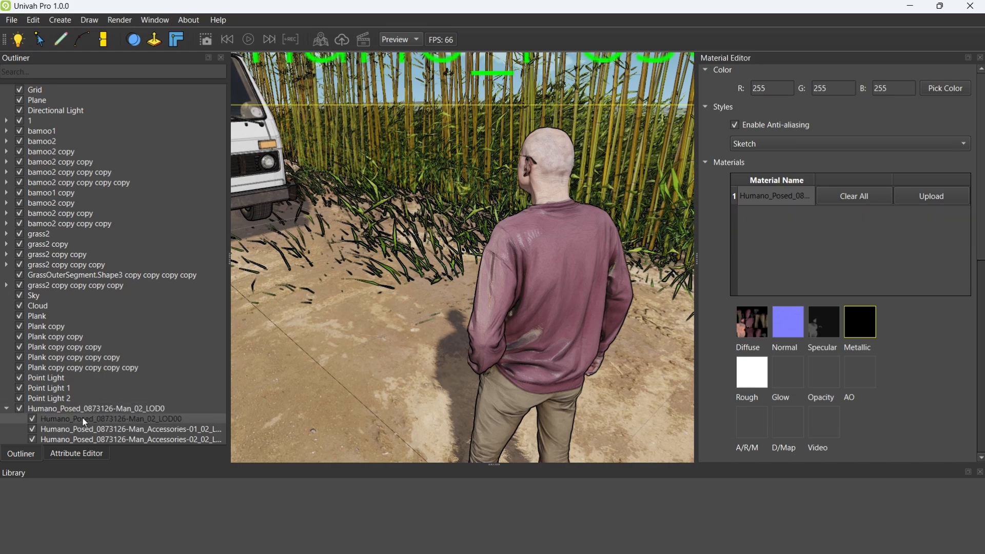
left_click(7, 408)
right_click_drag(500, 270, 608, 229)
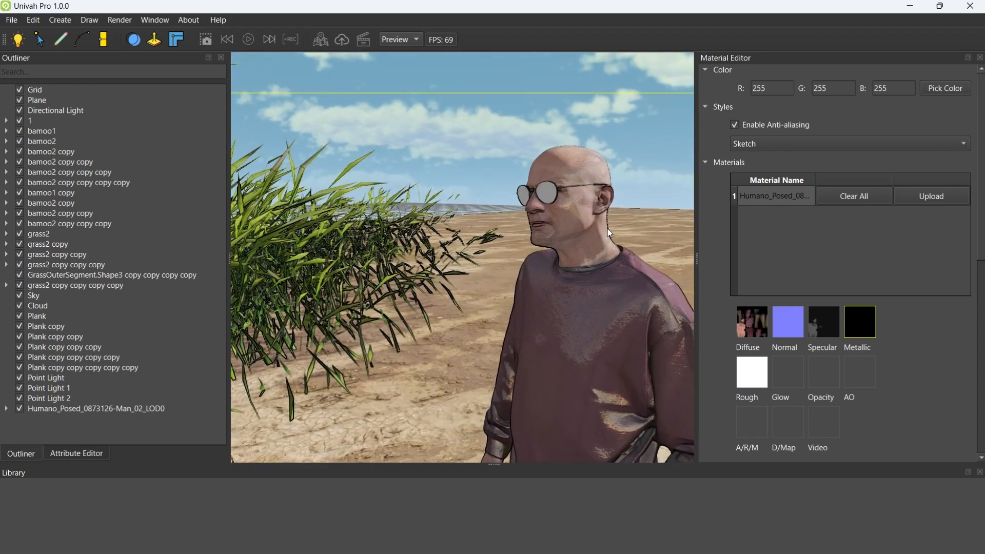
left_click(77, 428)
right_click_drag(550, 192, 428, 212)
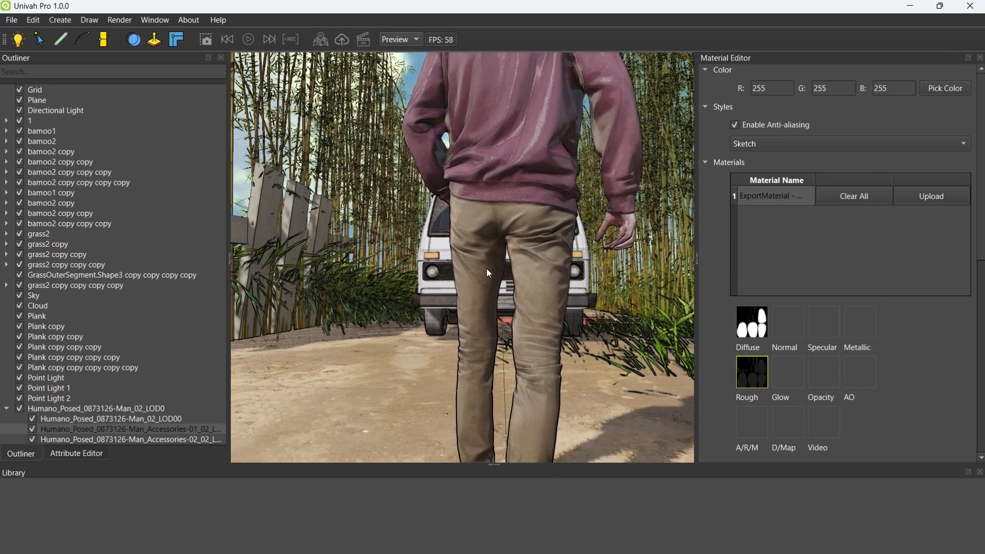
key("F11")
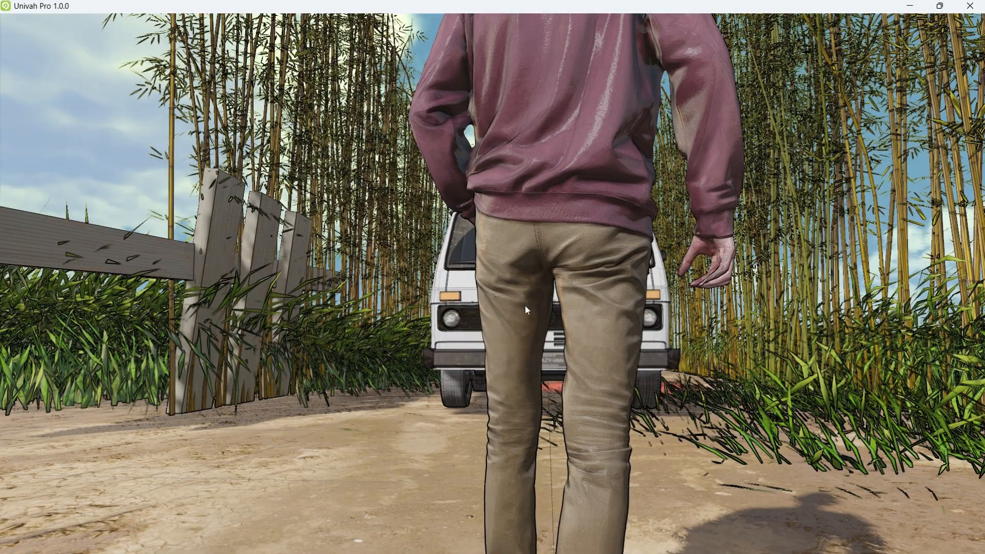
right_click_drag(525, 305, 561, 292)
key("F11")
Try a higher Metallic value on the man's first accessory part and return it to 0
left_click_drag(821, 230, 888, 239)
left_click_drag(889, 238, 820, 238)
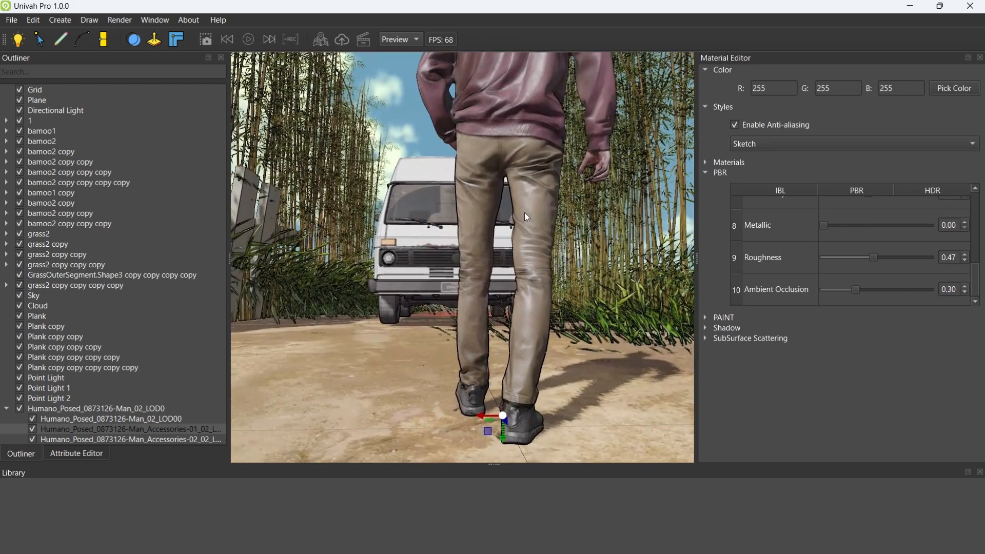
right_click_drag(525, 212, 458, 243)
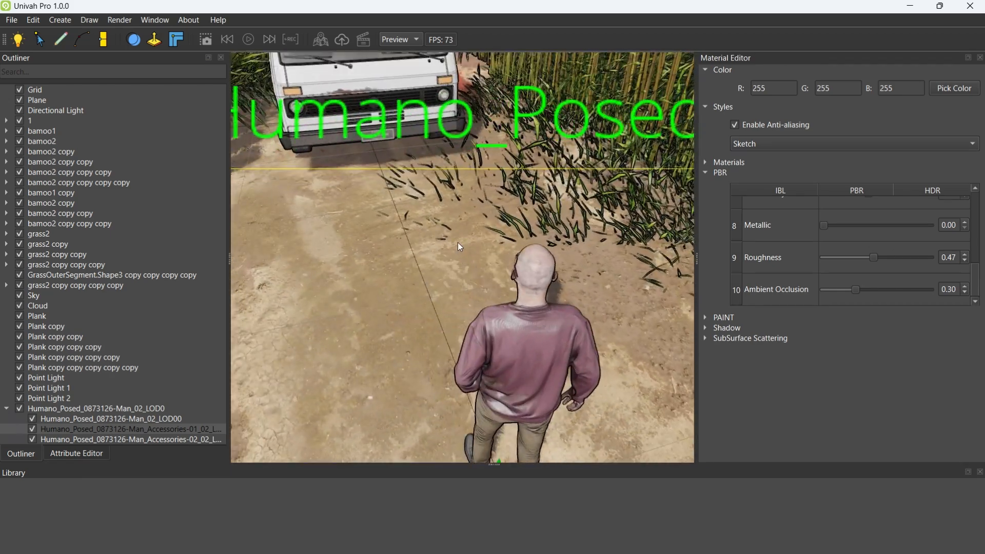
Try the Color04_8K map as the diffuse texture of the man's body and view his clothing from behind
left_click(726, 162)
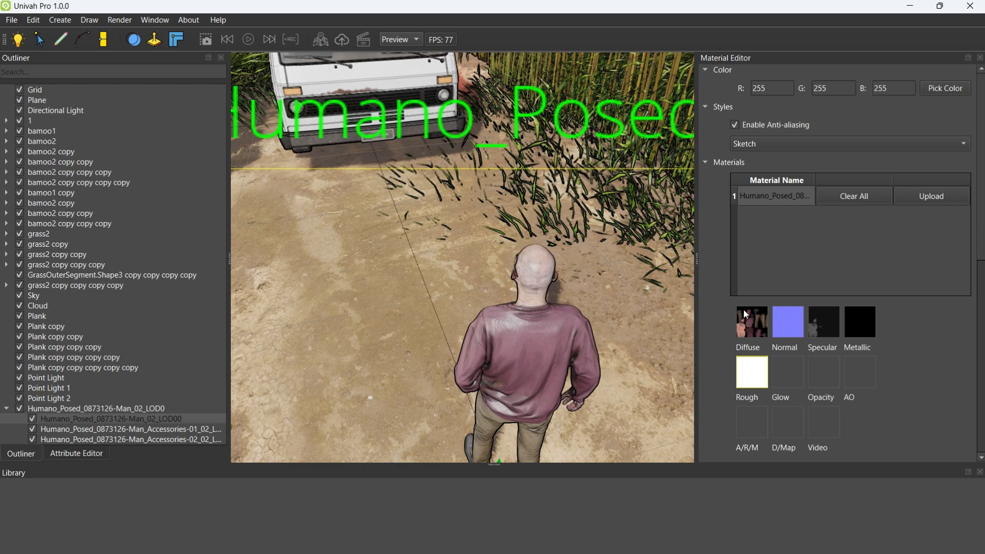
left_click(751, 322)
left_click(627, 438)
right_click_drag(496, 318, 620, 223)
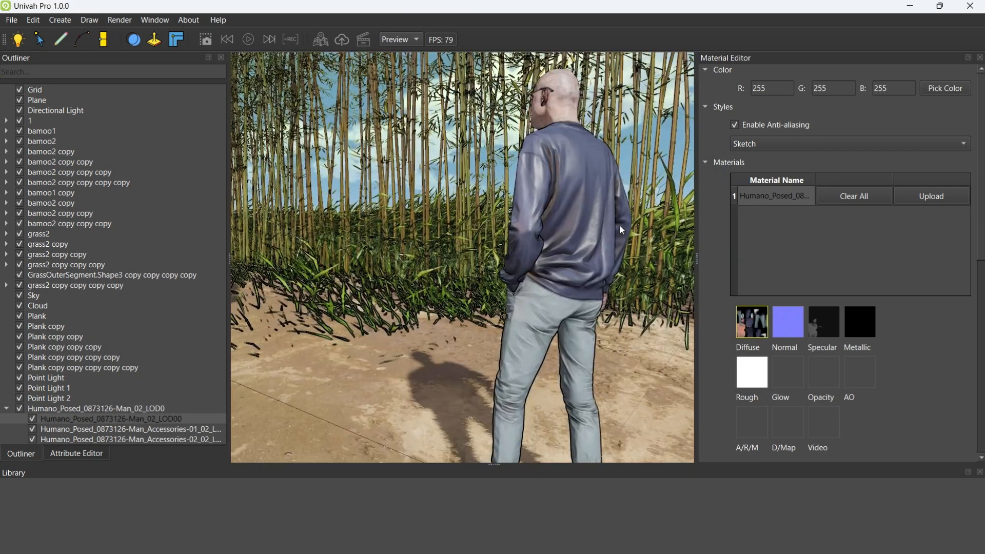
Try the Color03_8K map as the diffuse texture of the man's body and check it beside the van
scroll(620, 224, "down", 3)
left_click(740, 322)
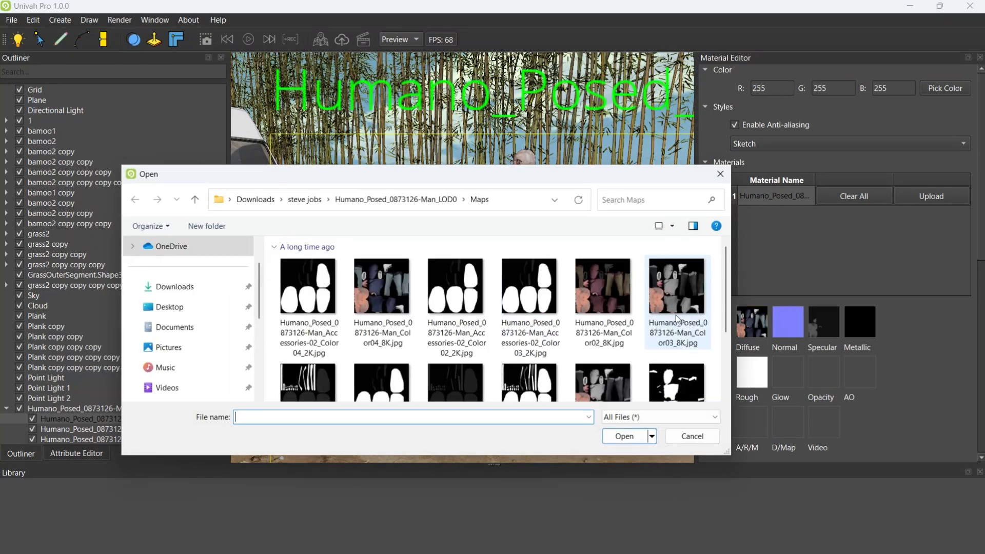
left_click(682, 302)
left_click(627, 439)
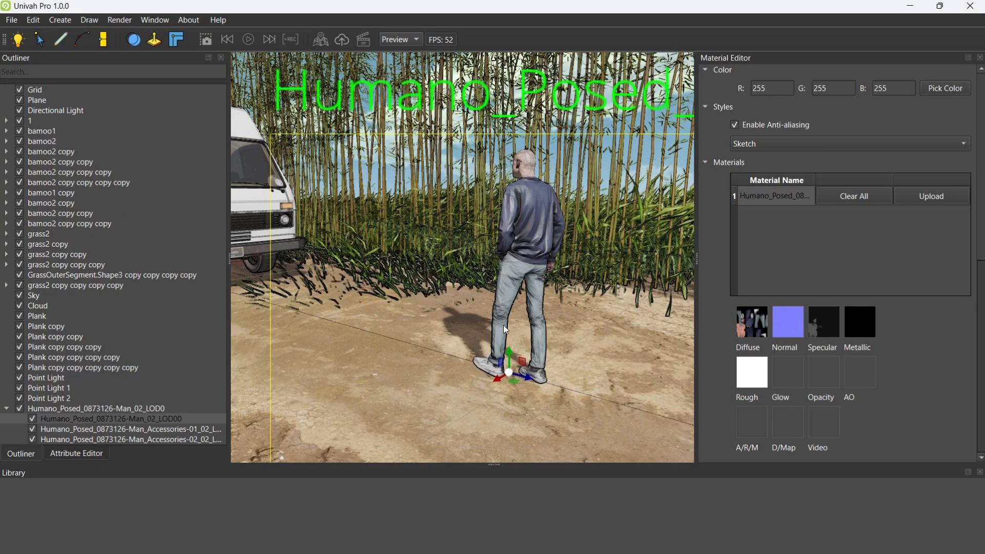
mouse_move(501, 325)
right_mouse_down()
mouse_move(511, 324)
mouse_move(455, 292)
mouse_move(512, 309)
mouse_move(514, 288)
mouse_move(489, 312)
right_mouse_up()
scroll(514, 288, "down", 2)
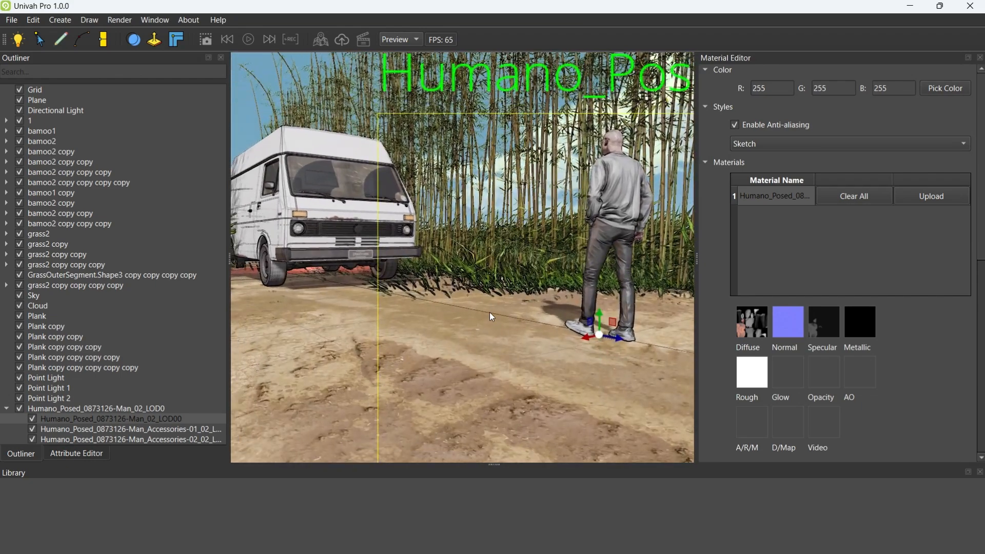
Try the Color01_8K map as the diffuse texture of the man's body
left_click(748, 314)
scroll(606, 333, "down", 2)
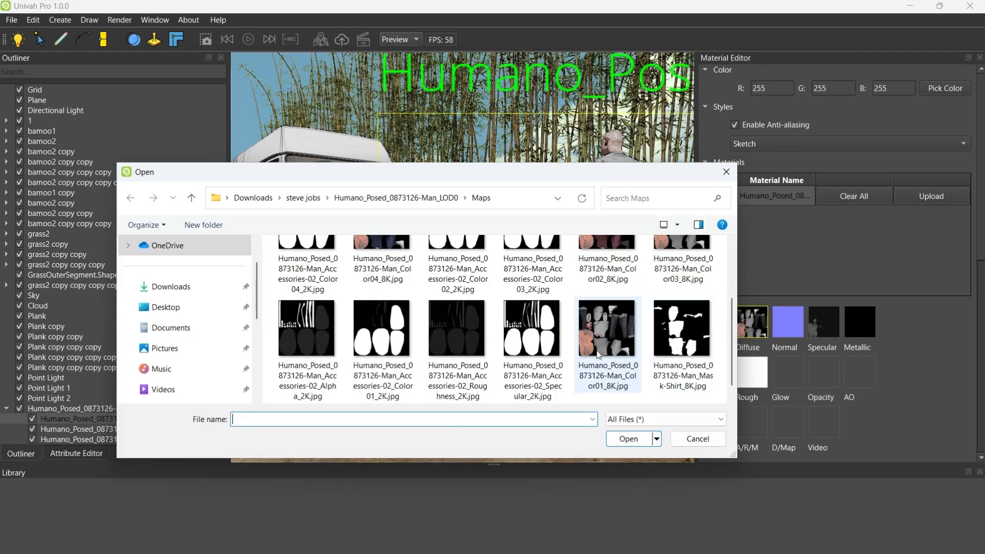
left_click(630, 439)
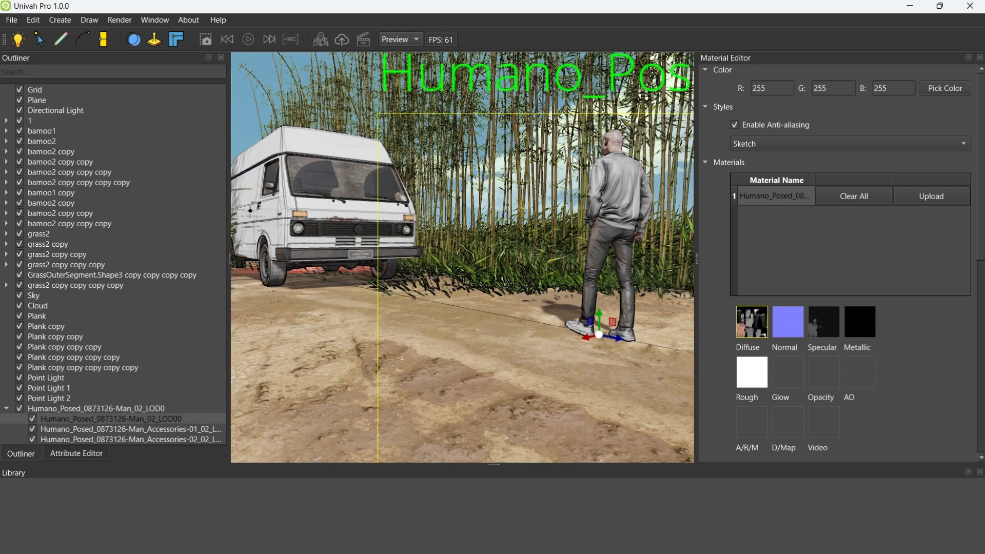
Set the diffuse texture of the man's body to the Color02_8K map with the maroon sweater
right_click_drag(570, 236, 507, 286)
scroll(506, 286, "up", 2)
left_click(747, 320)
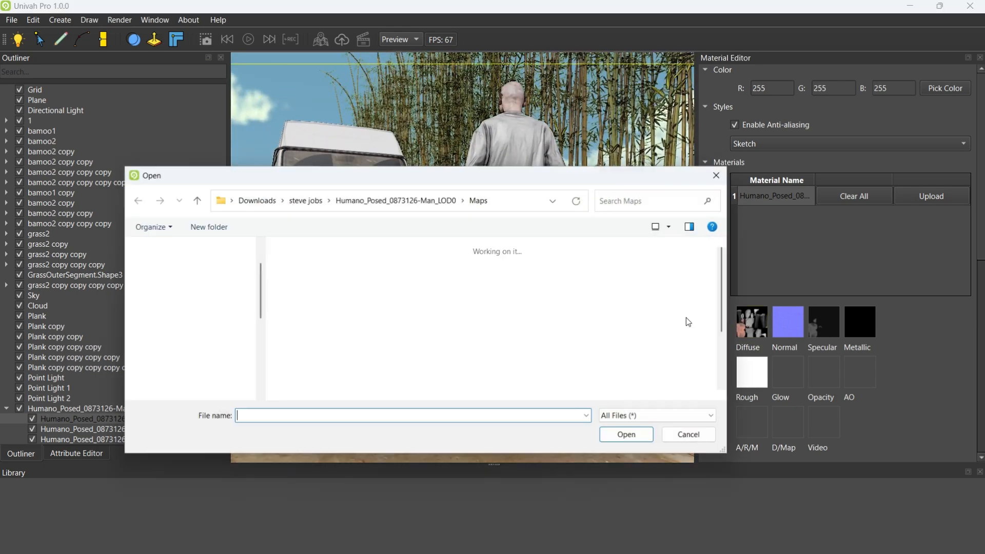
left_click(614, 294)
left_click(629, 439)
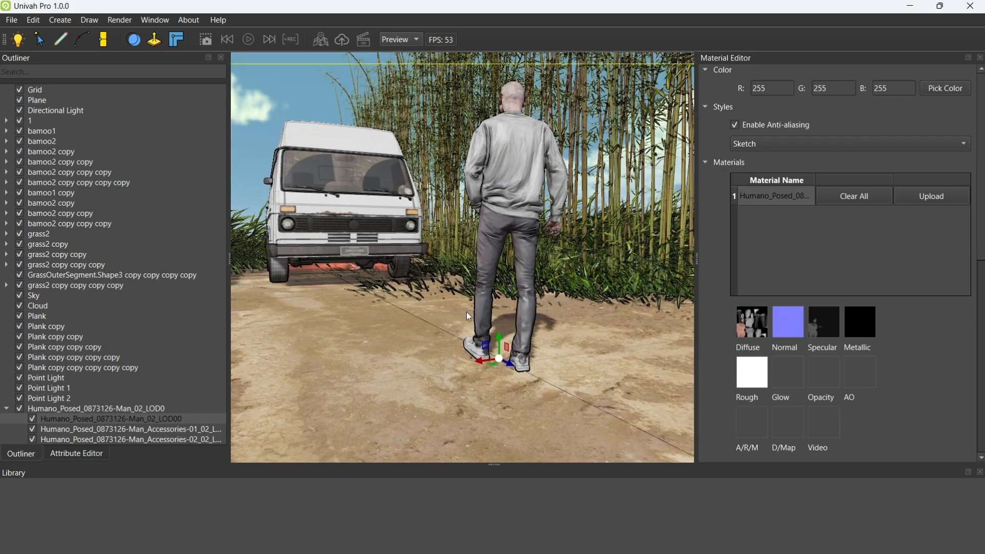
Move the whole man model beside the van's front door, turn him about -52 degrees on Y and check the lighting on him
left_click(79, 408)
key("e")
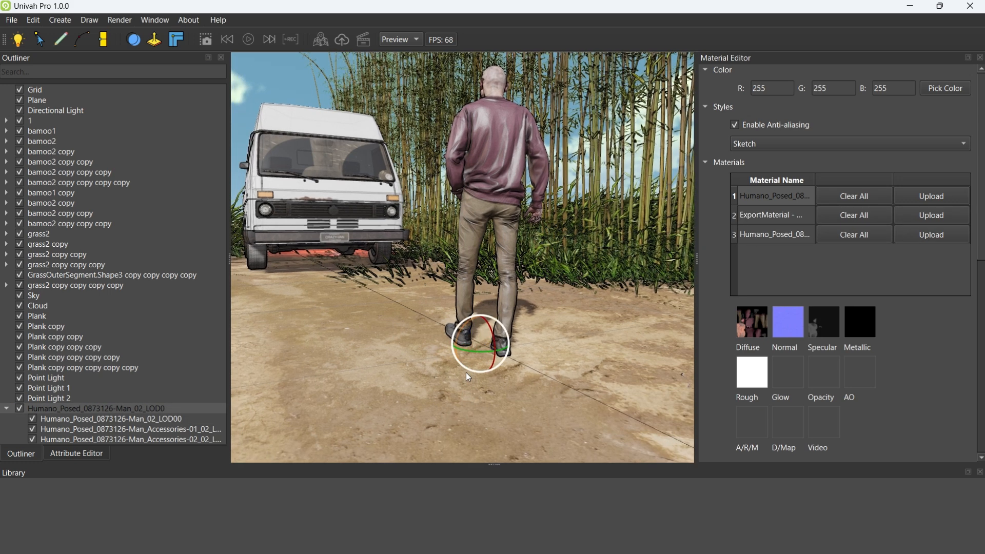
left_click_drag(477, 344, 477, 368)
middle_click_drag(453, 358, 392, 259)
key("w")
scroll(406, 242, "up", 4)
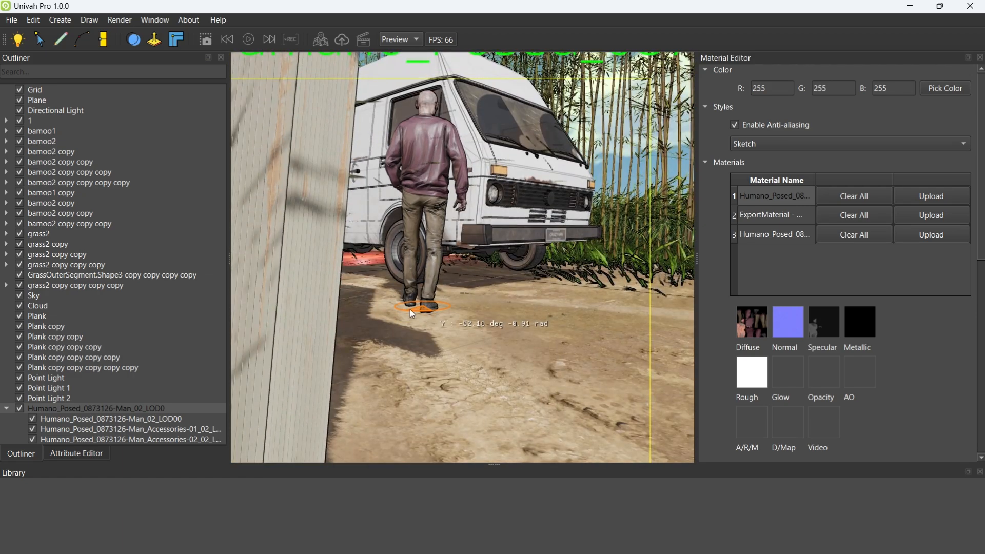
middle_click_drag(492, 310, 481, 300)
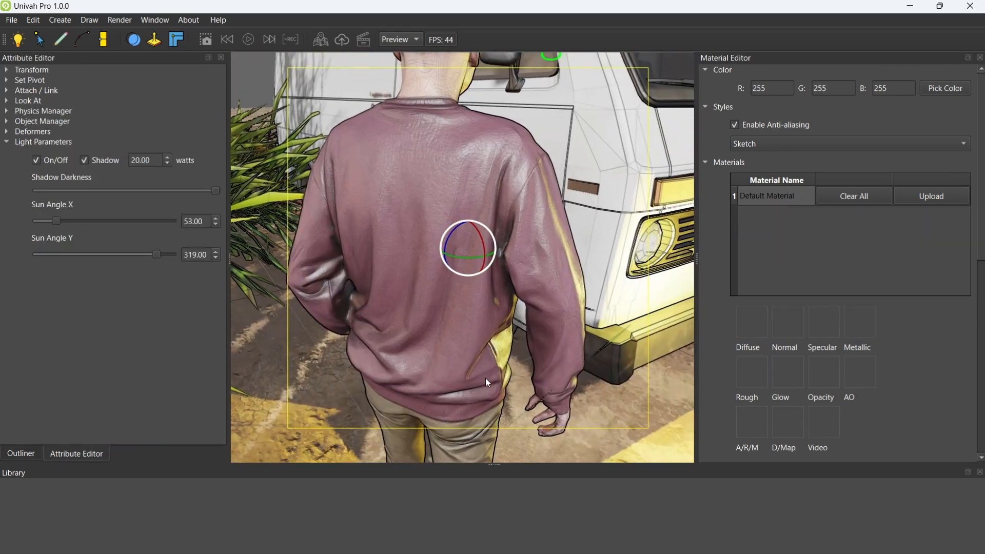
middle_click_drag(485, 377, 490, 306)
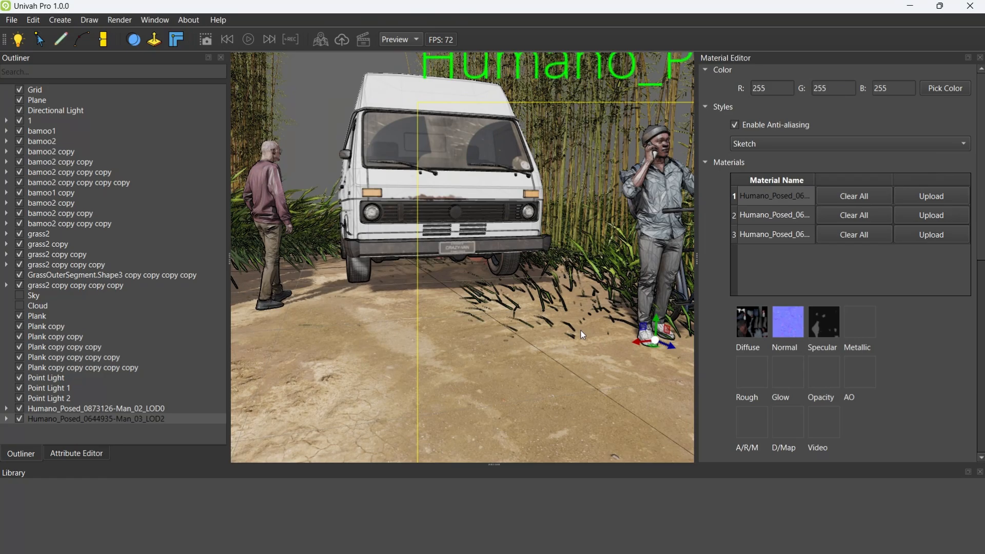
middle_click_drag(581, 330, 485, 335)
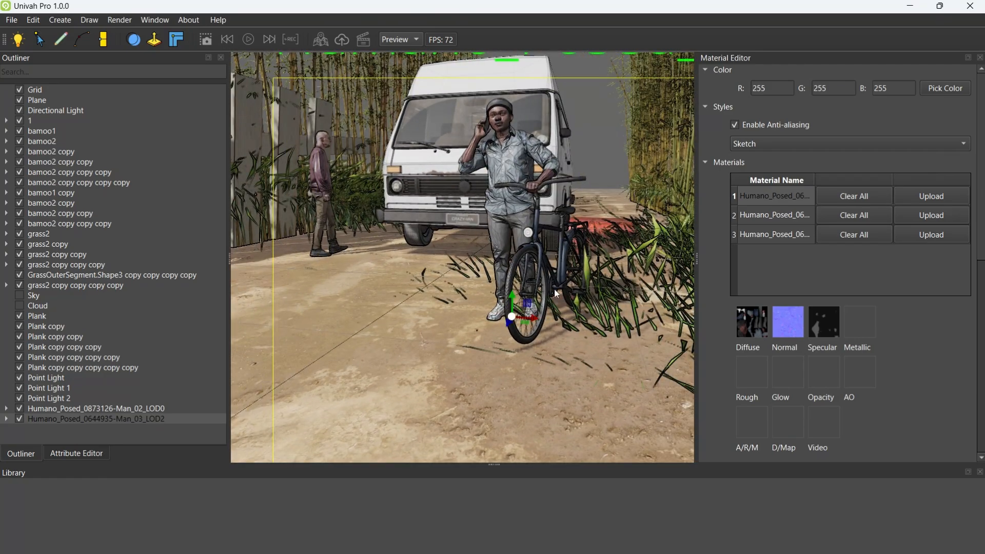
Move the man with the bicycle to the grassy edge of the dirt road and adjust his rotation
middle_click_drag(555, 289, 429, 342)
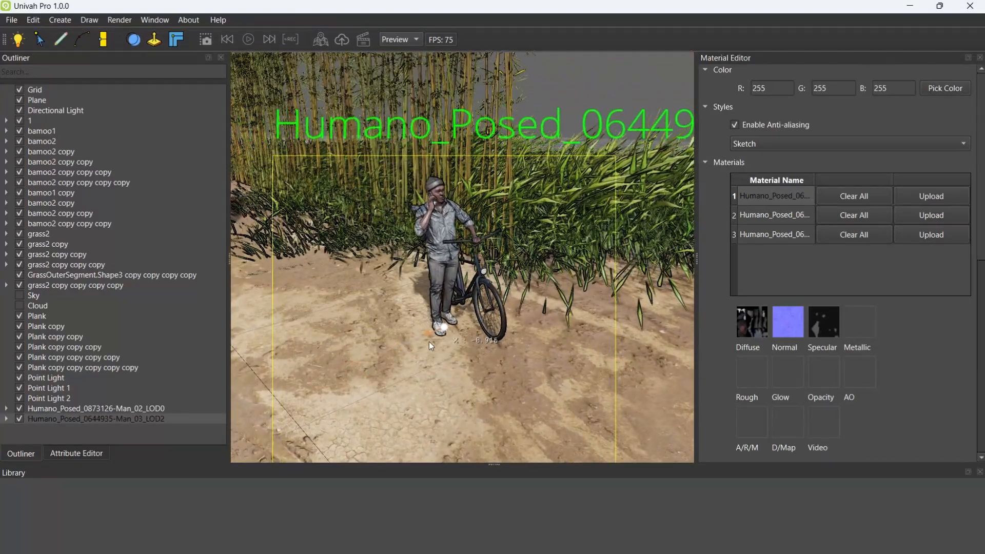
left_click_drag(429, 341, 463, 338)
key("e")
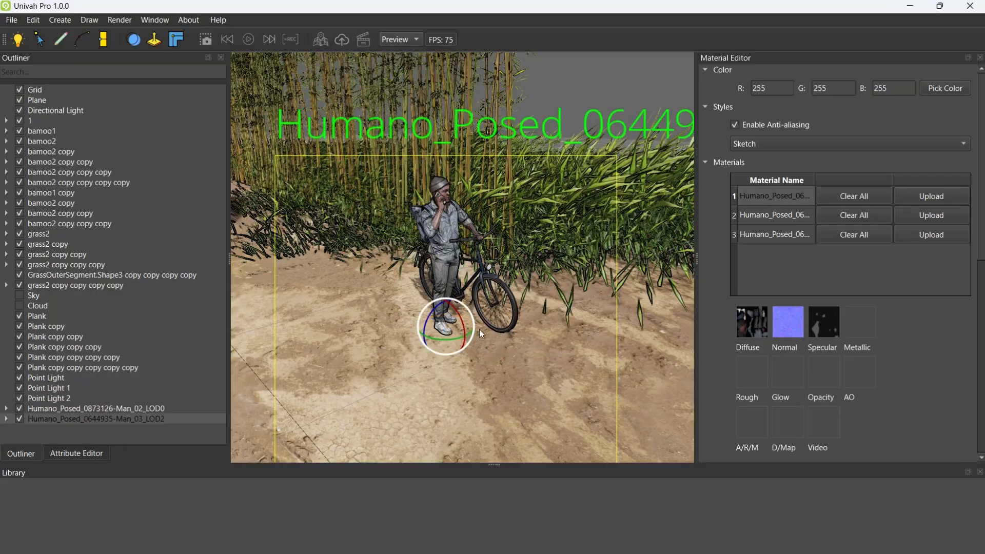
mouse_move(479, 334)
middle_mouse_down()
mouse_move(534, 279)
mouse_move(430, 222)
mouse_move(393, 264)
mouse_move(415, 318)
mouse_move(478, 328)
middle_mouse_up()
scroll(430, 222, "up", 3)
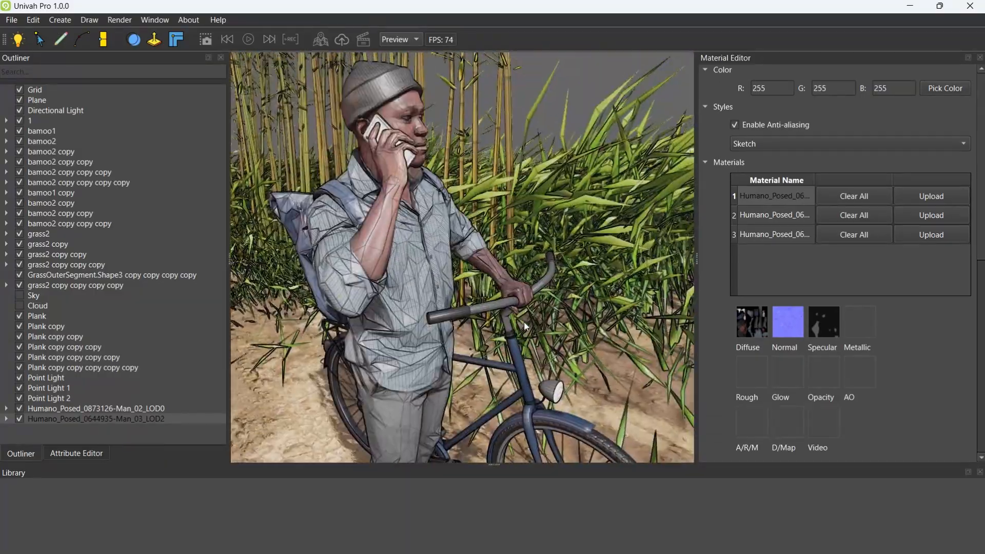
Try the Architecture render style on the scene, return to Sketch and inspect the bicycle's front wheel
left_click(756, 144)
left_click(756, 206)
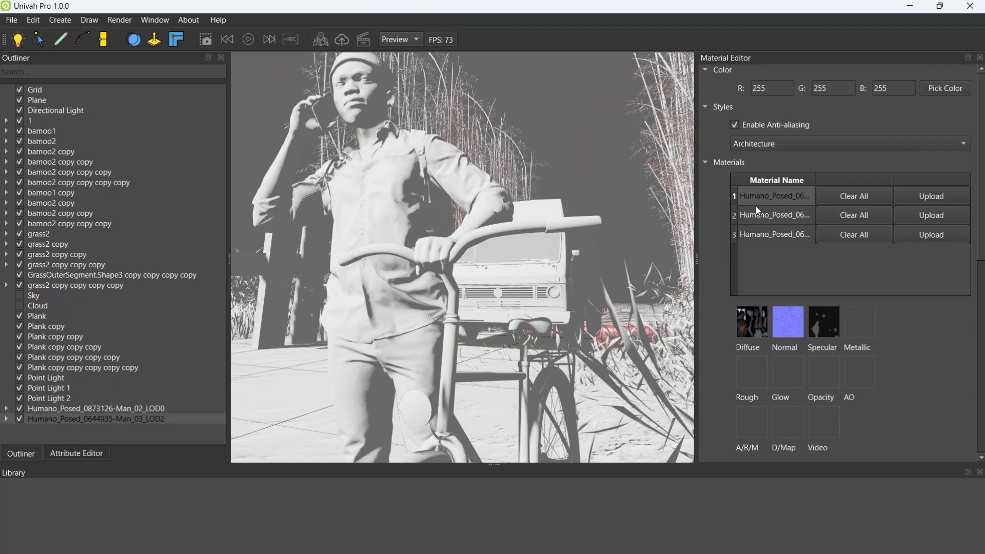
middle_click_drag(590, 185, 370, 235)
scroll(388, 236, "down", 5)
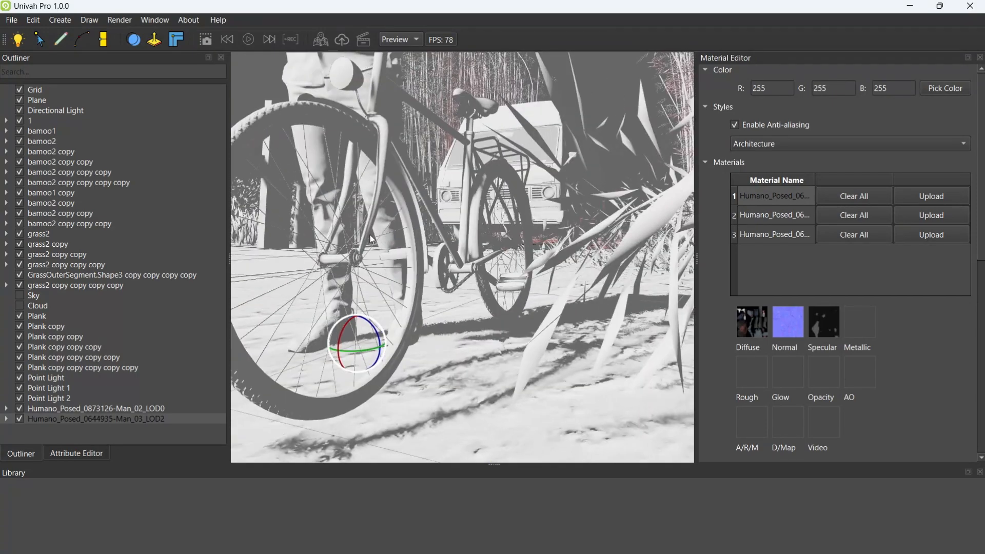
left_click(779, 149)
left_click(744, 88)
mouse_move(574, 170)
middle_mouse_down()
mouse_move(454, 256)
mouse_move(568, 192)
mouse_move(564, 148)
middle_mouse_up()
scroll(571, 261, "up", 6)
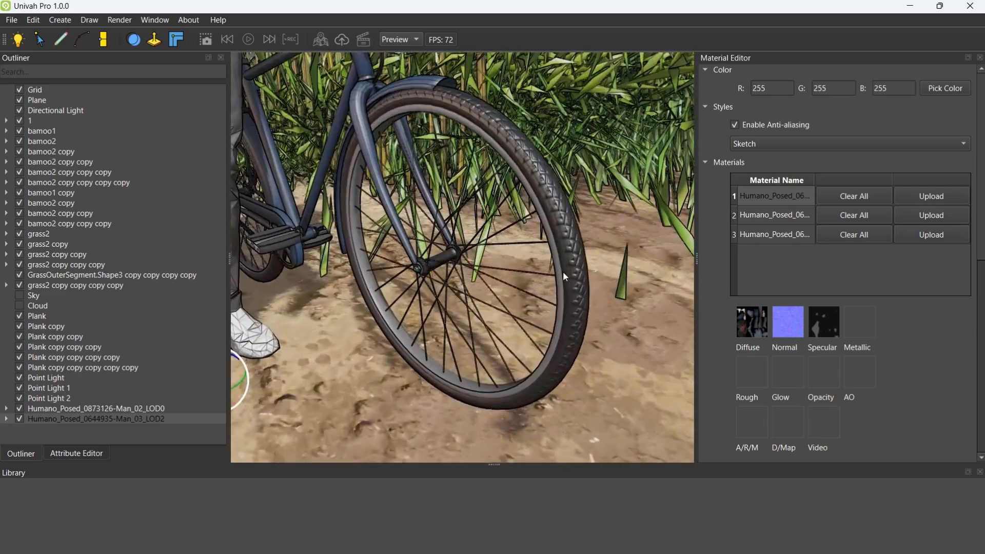
scroll(562, 272, "down", 4)
middle_click_drag(553, 323, 528, 197)
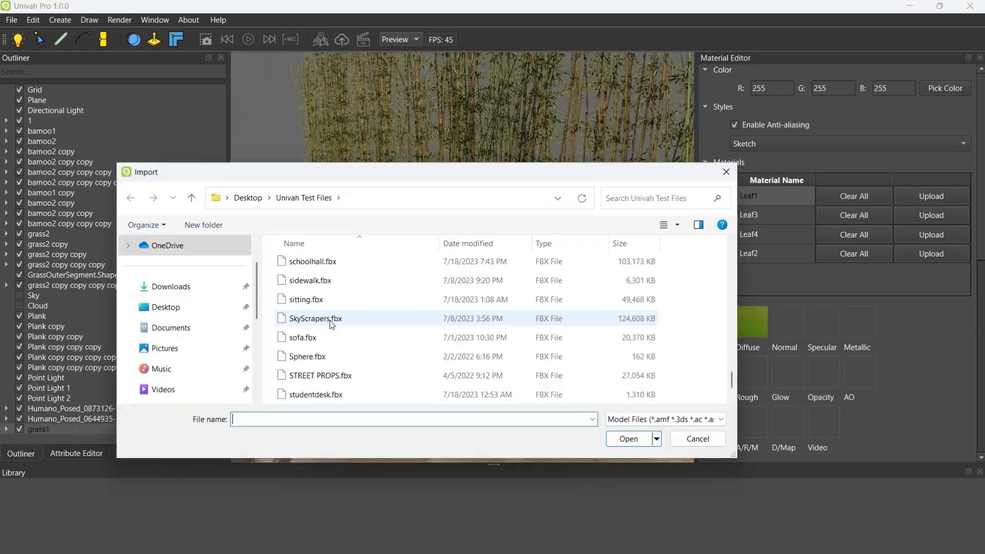
Import the Old Alley model and raise it so its paved floor sits above the dirt road
scroll(332, 324, "down", 1)
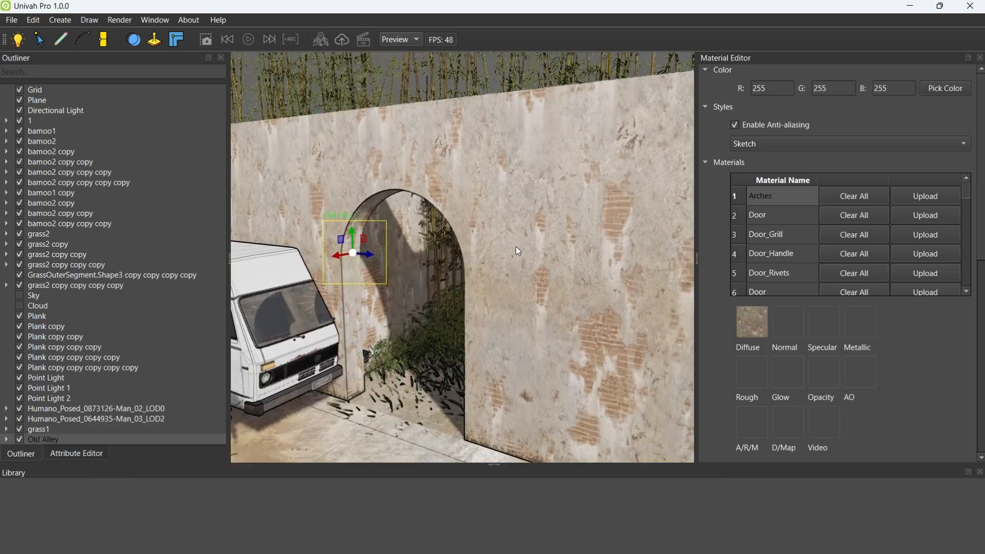
scroll(516, 246, "down", 5)
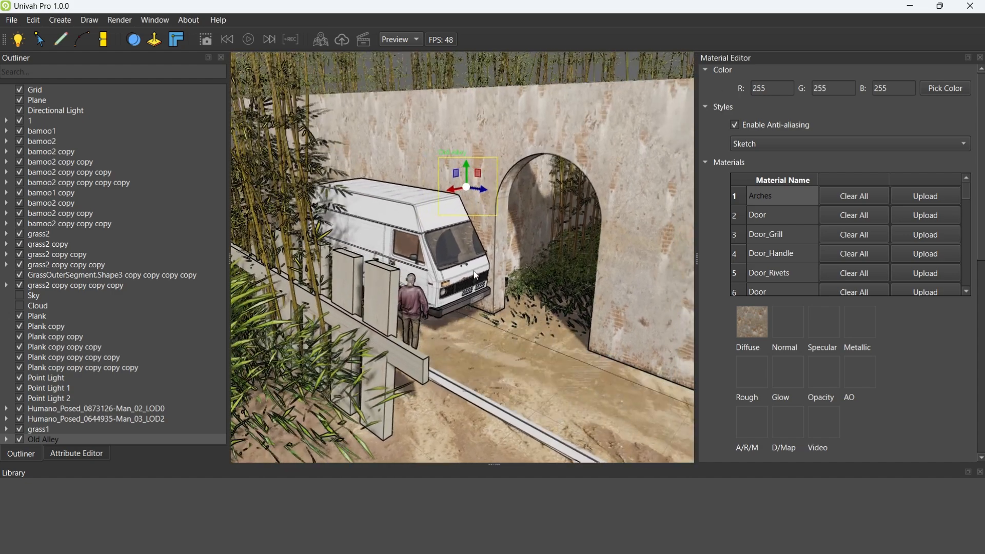
left_click_drag(465, 173, 472, 160)
right_click_drag(515, 146, 516, 217)
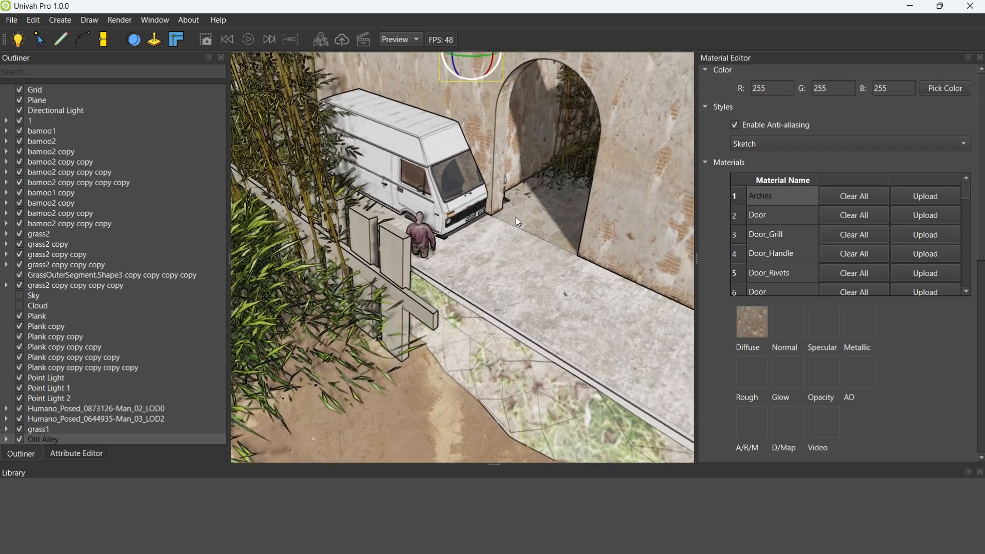
scroll(516, 213, "down", 3)
Rotate the Old Alley so its arched passage encloses the van, checking the alignment from several sides
left_click_drag(468, 150, 736, 300)
right_click_drag(564, 247, 455, 164)
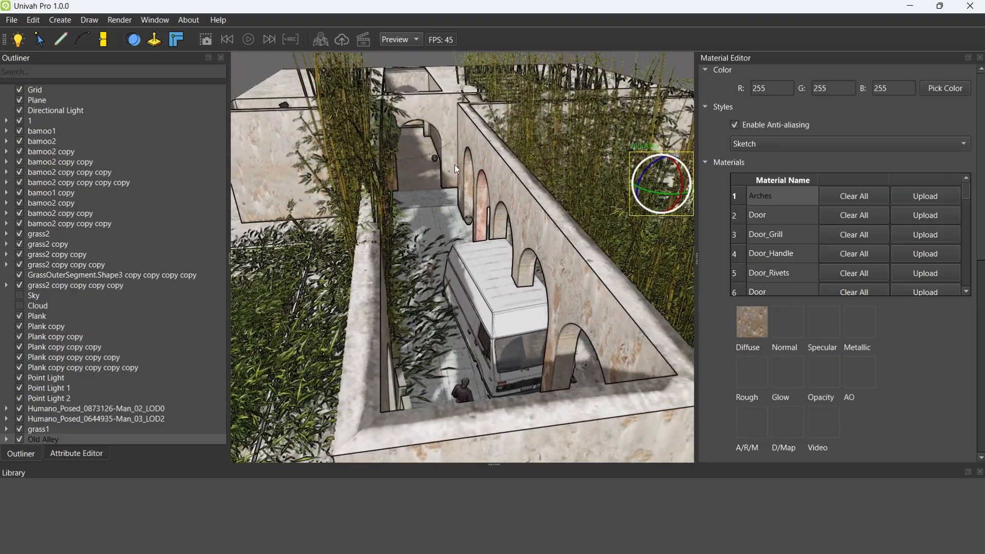
left_click_drag(644, 194, 687, 197)
right_click_drag(611, 221, 506, 395)
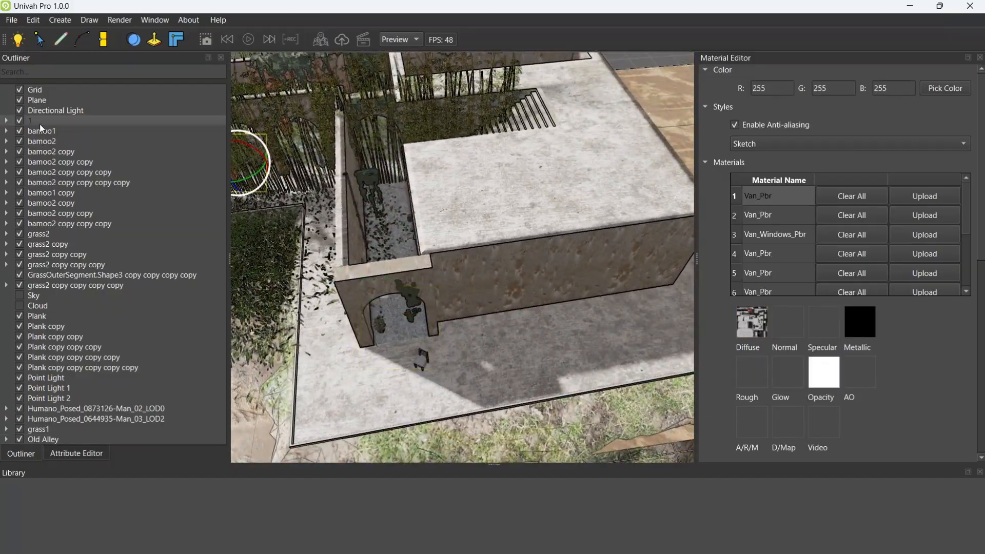
right_click_drag(382, 205, 596, 102)
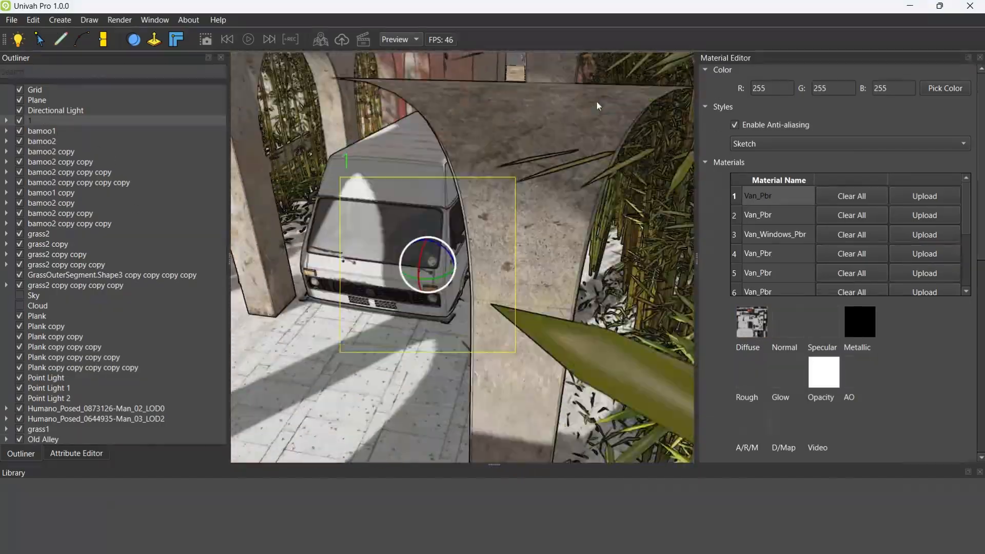
scroll(595, 96, "down", 10)
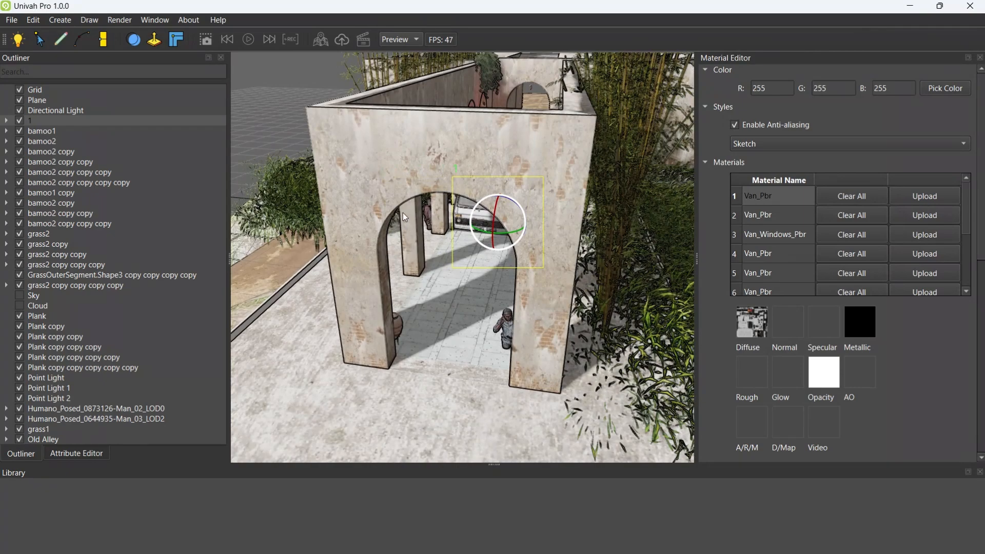
right_click_drag(405, 218, 524, 220)
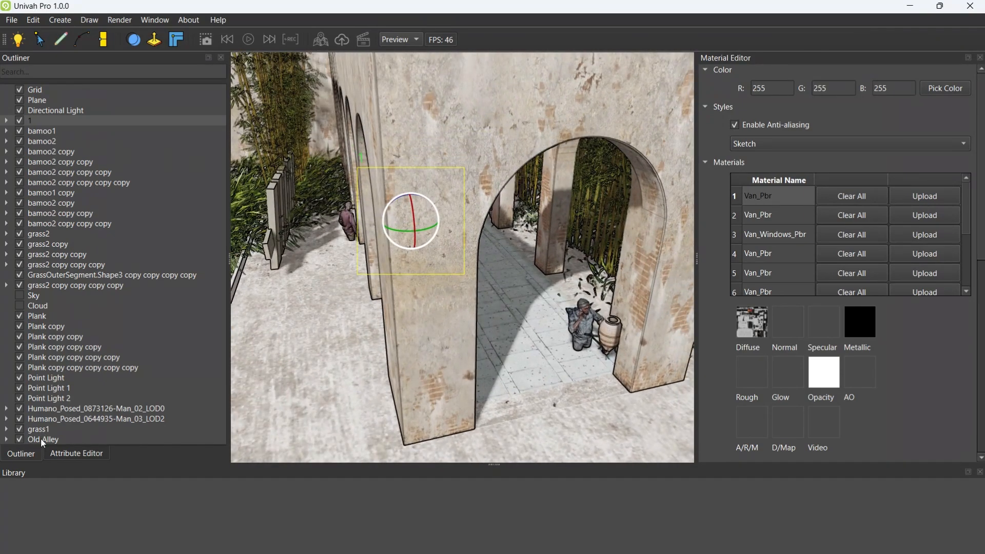
Lower the Old Alley so its paved floor sinks beneath the dirt road
key("w")
right_click_drag(581, 150, 571, 199)
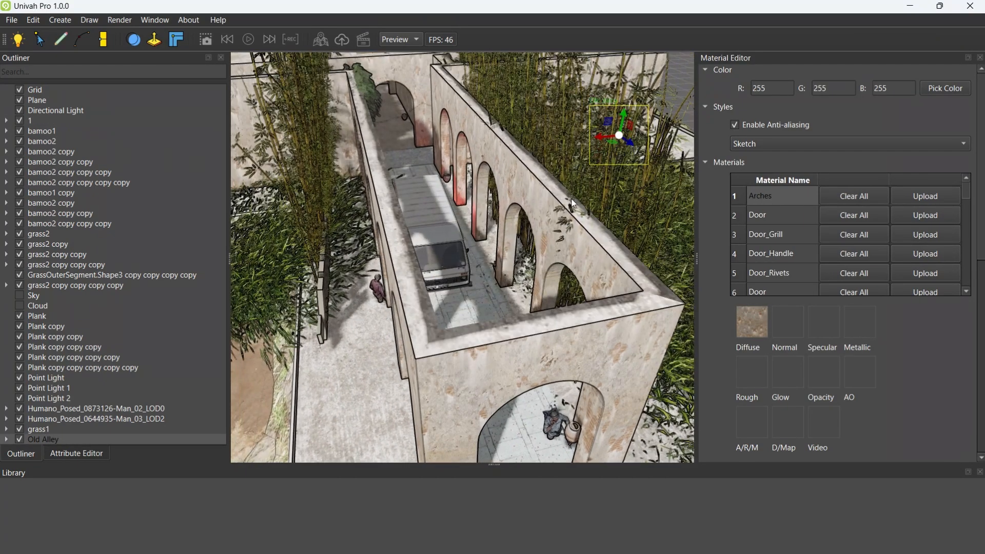
left_click_drag(622, 123, 615, 130)
right_click_drag(501, 208, 435, 200)
scroll(451, 97, "up", 2)
scroll(521, 82, "down", 5)
Shift the Old Alley horizontally in full-screen view to reposition its arches around the van and the man
key("F11")
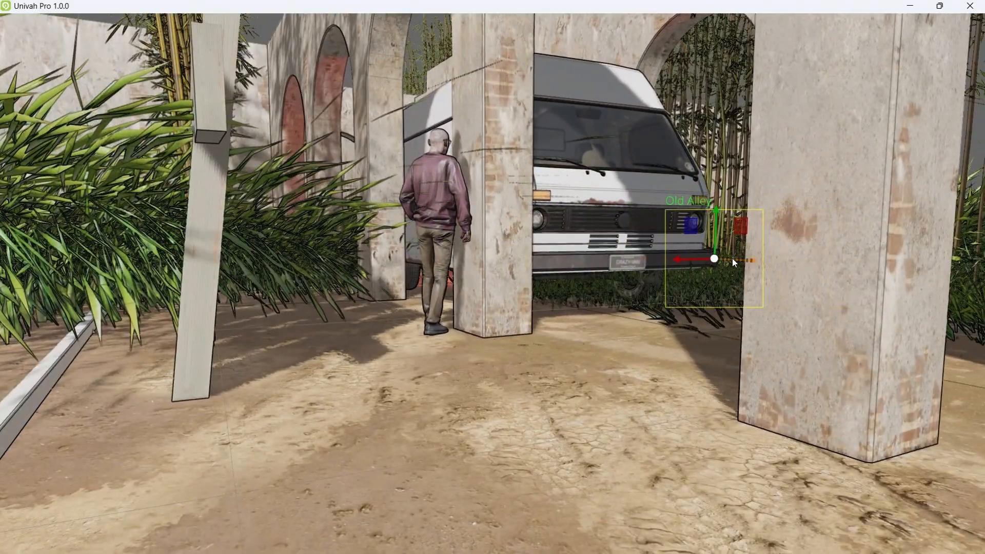
left_click_drag(732, 262, 762, 270)
key("d")
right_click_drag(731, 294, 174, 477)
Examine the arches, van and walking man from different positions along the road in full screen
key("e")
key("w")
key("w")
key("e")
key("w")
key("w")
right_click_drag(725, 291, 554, 189)
key("w")
key("s")
key("a")
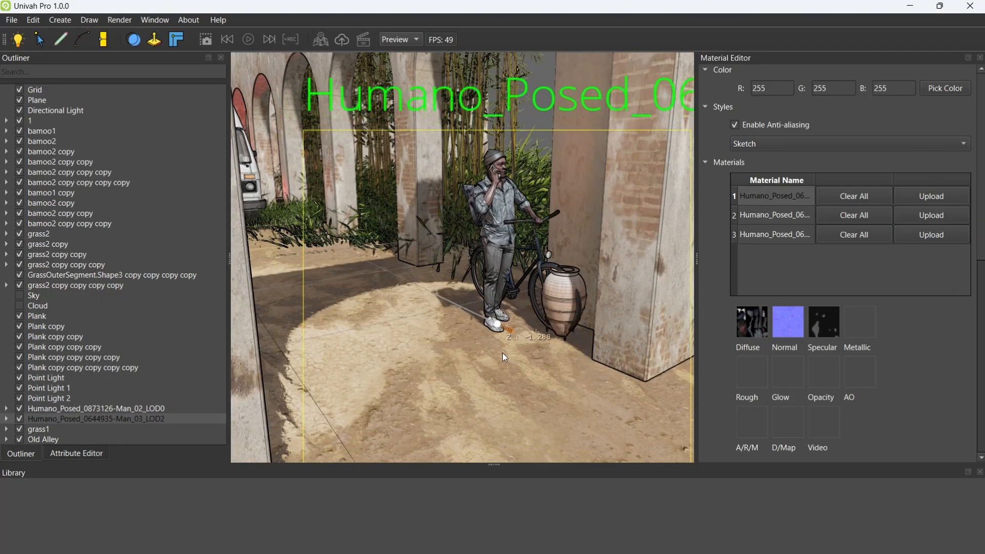
Move the man with the bicycle about 0.3 units along X, beside the clay jar at the arch pillar
left_click_drag(503, 353, 442, 337)
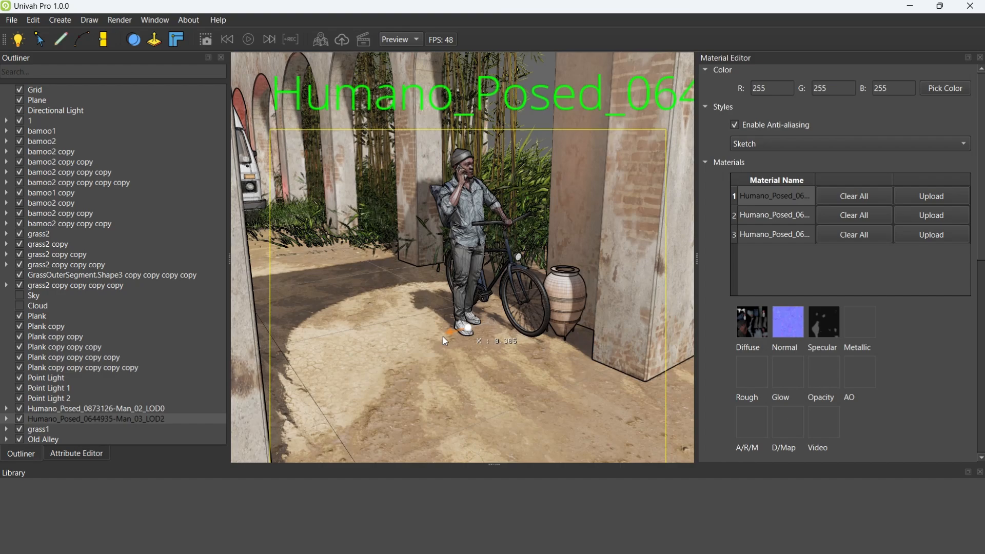
scroll(416, 287, "up", 4)
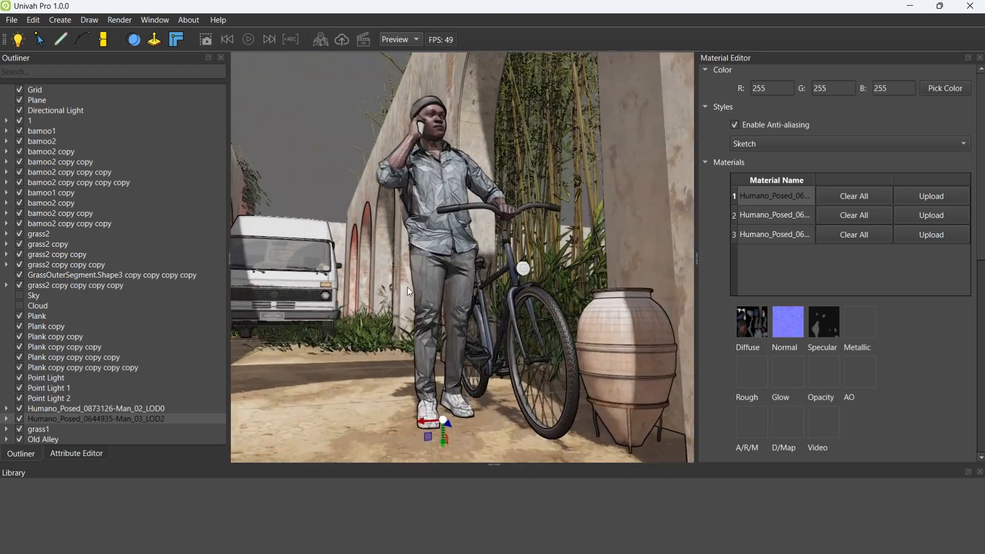